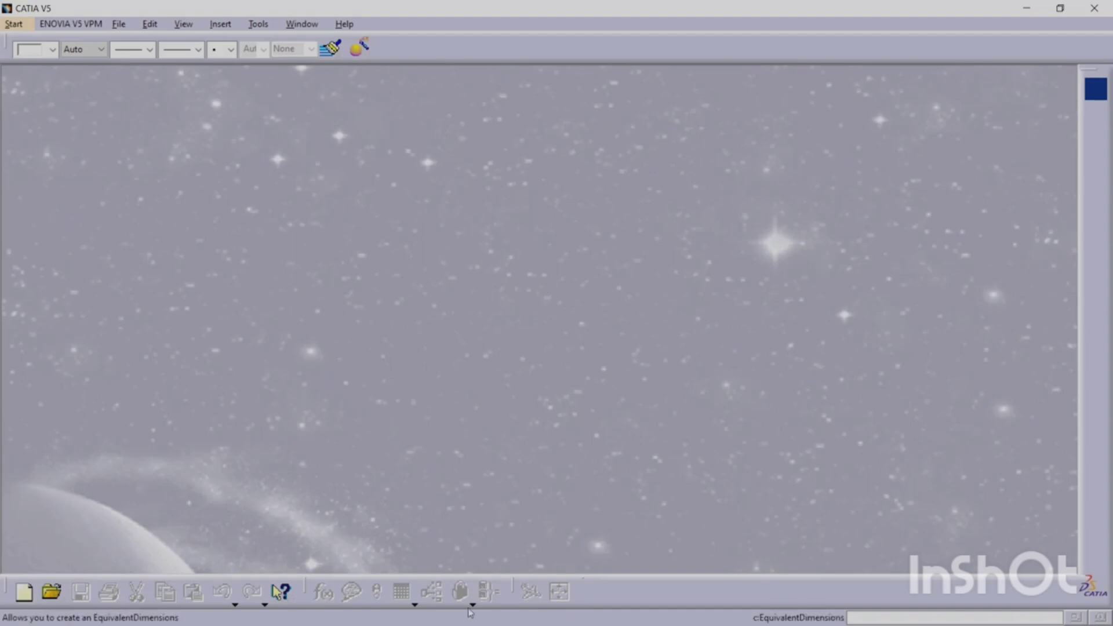
left_click(20, 24)
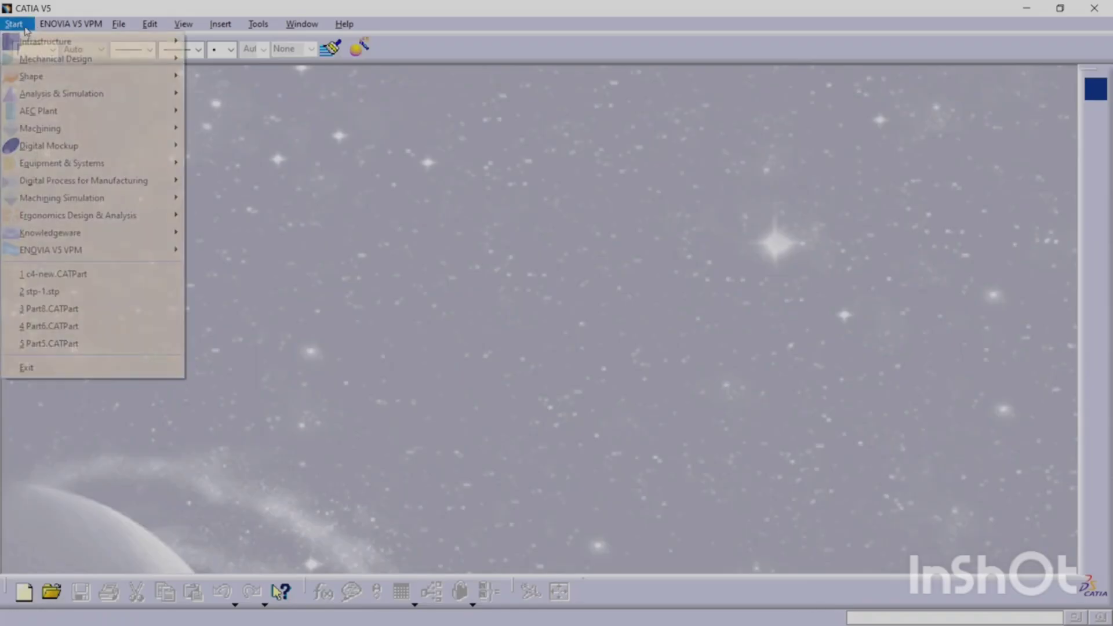
mouse_move(68, 73)
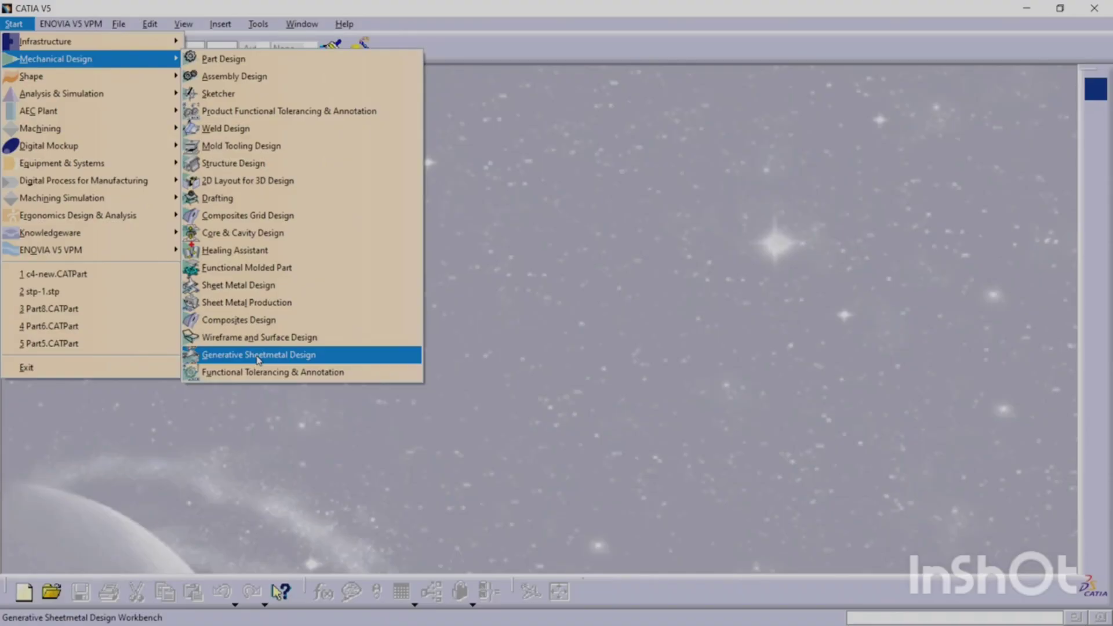
left_click(290, 293)
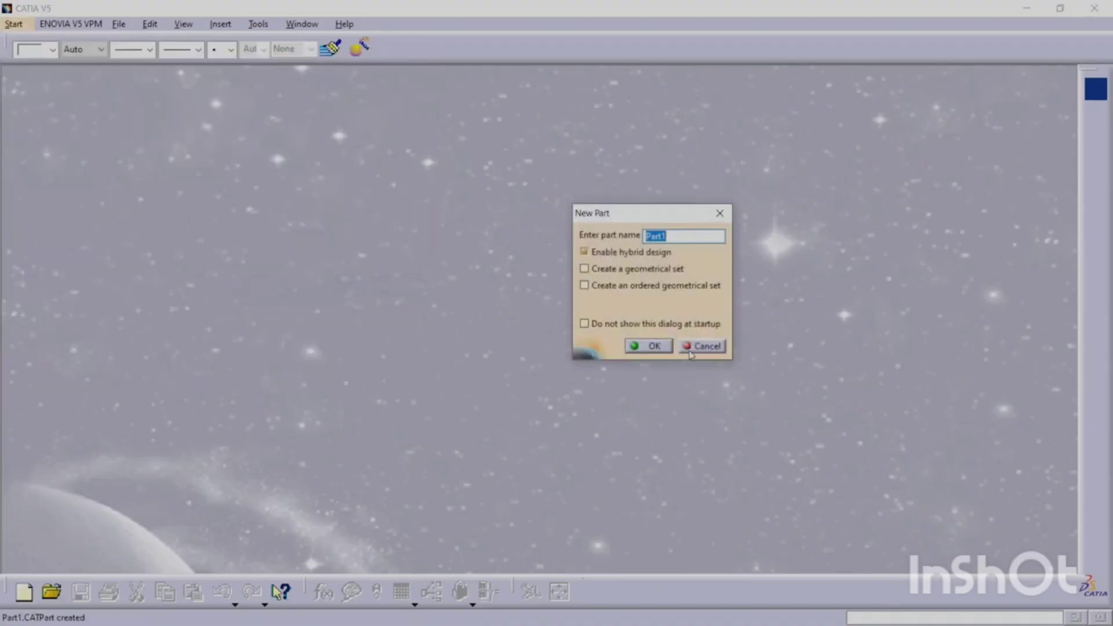
left_click(648, 346)
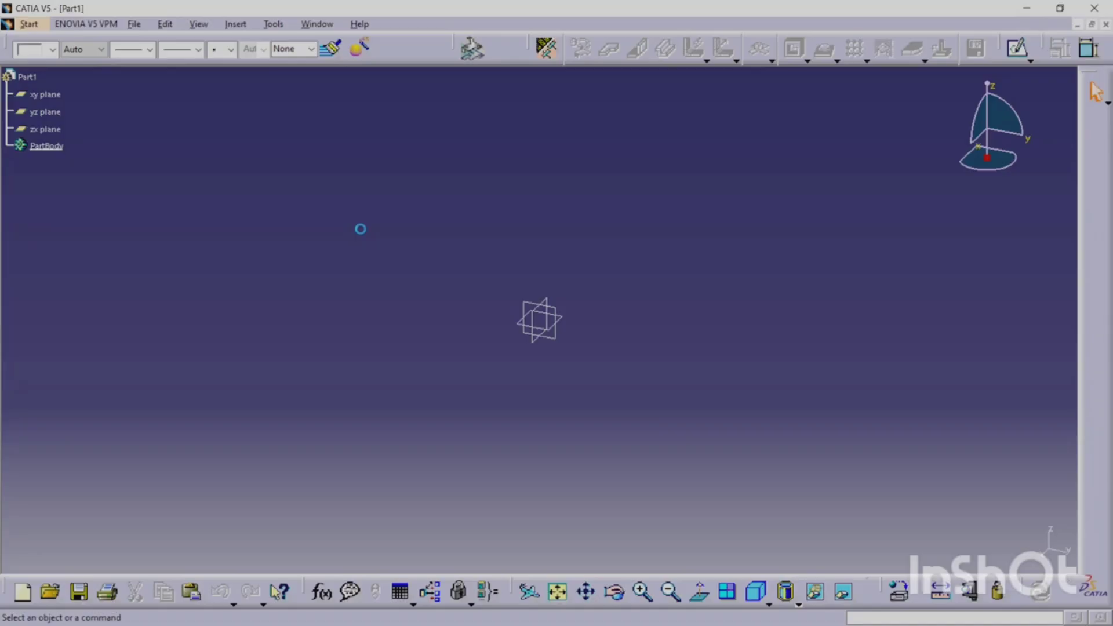
left_click(1106, 25)
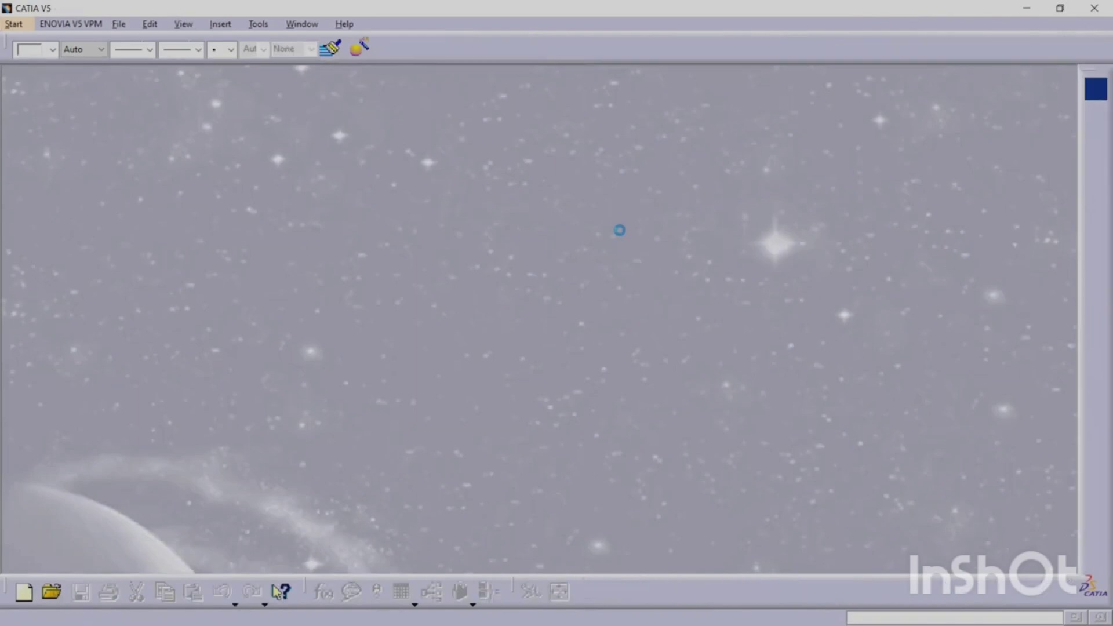
Step: Create a new part named Part1 in the Generative Sheetmetal Design workbench with hybrid design enabled
left_click(12, 23)
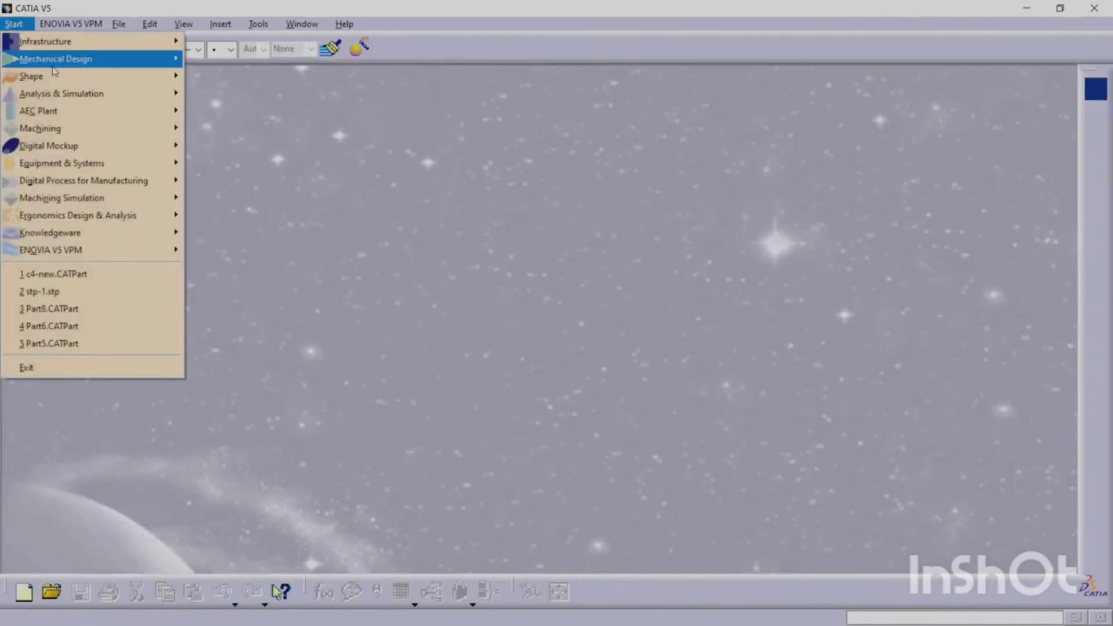
mouse_move(58, 59)
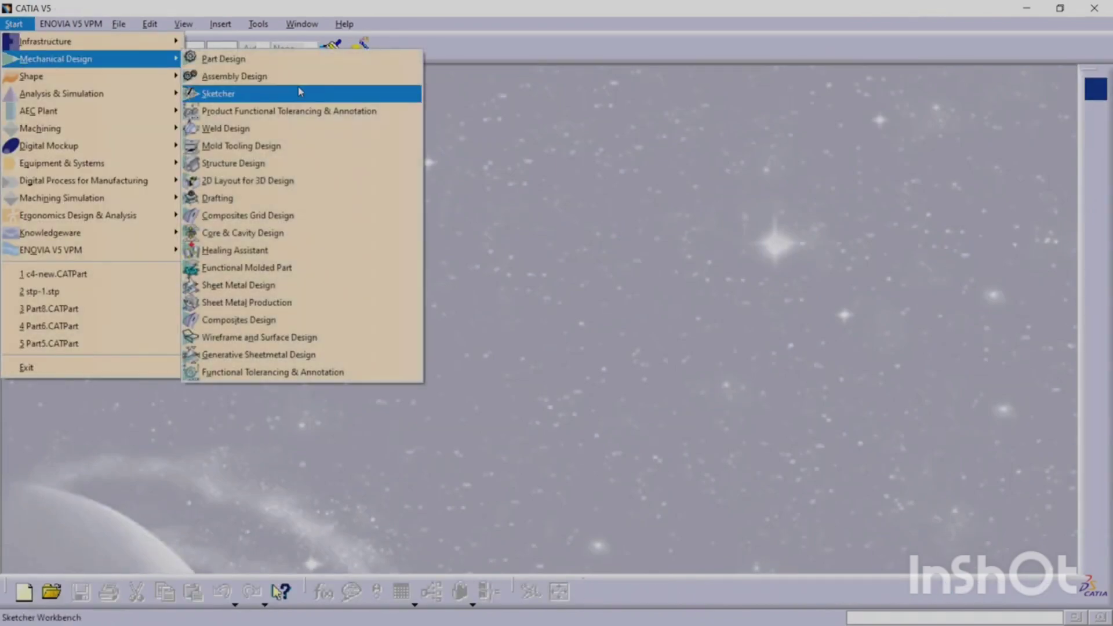
left_click(348, 354)
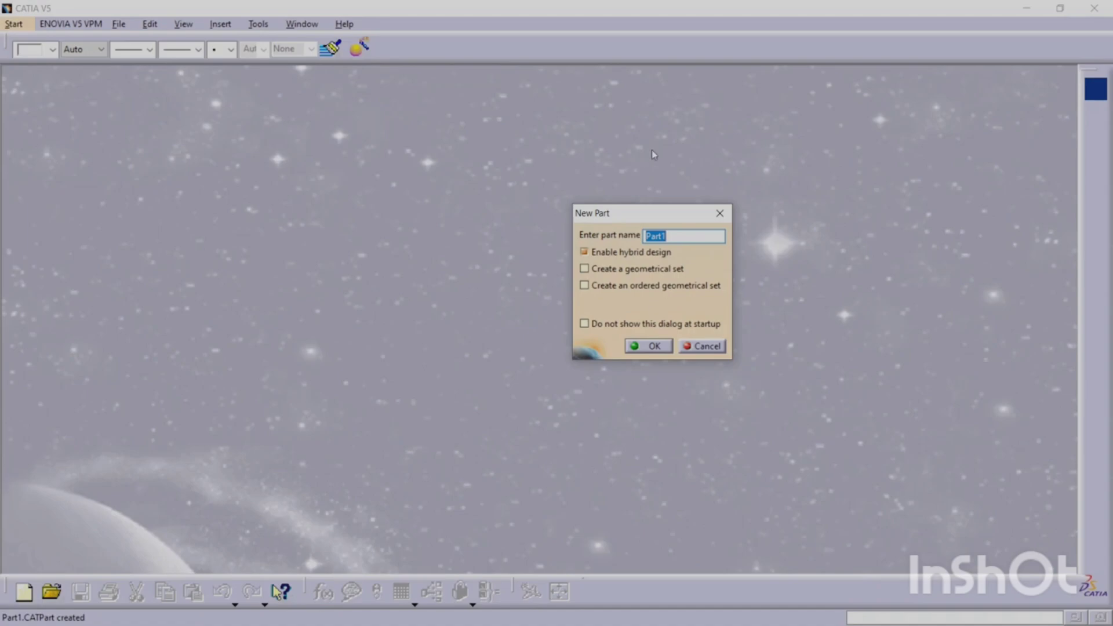
left_click_drag(651, 212, 505, 156)
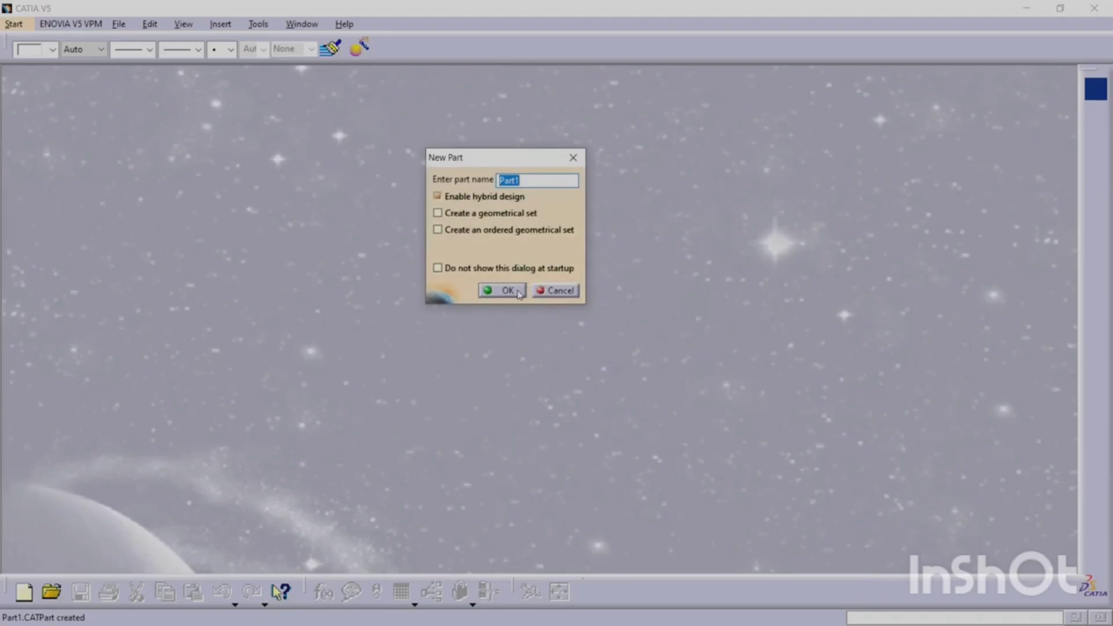
left_click(518, 291)
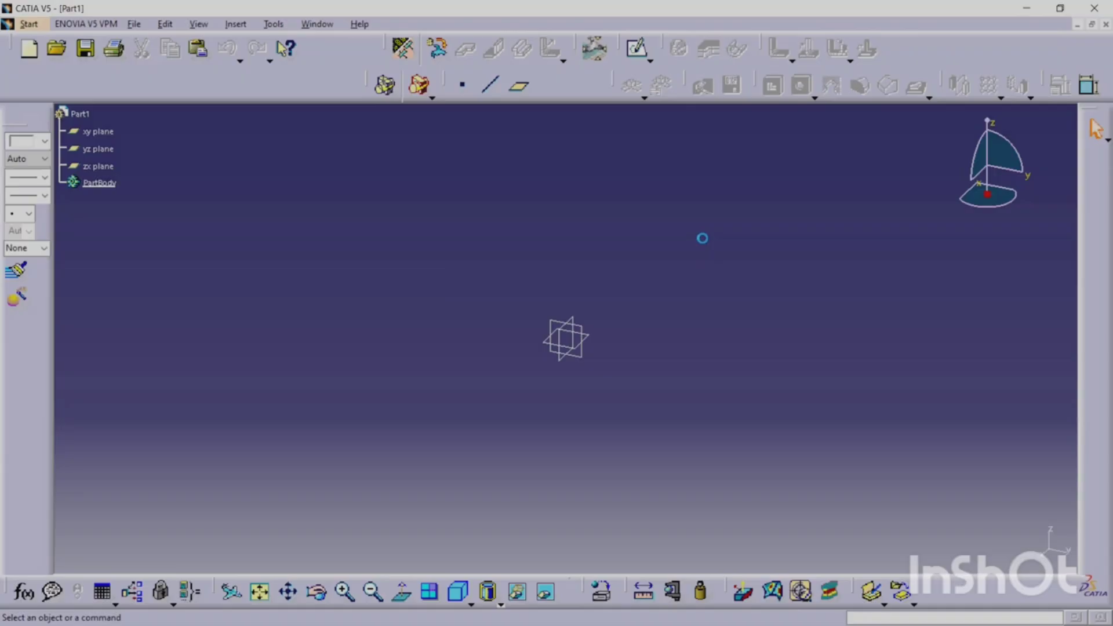
Step: Open the sheet metal parameters, enlarge their dialog, and look at the sheet standards file selection without choosing a file
left_click(396, 60)
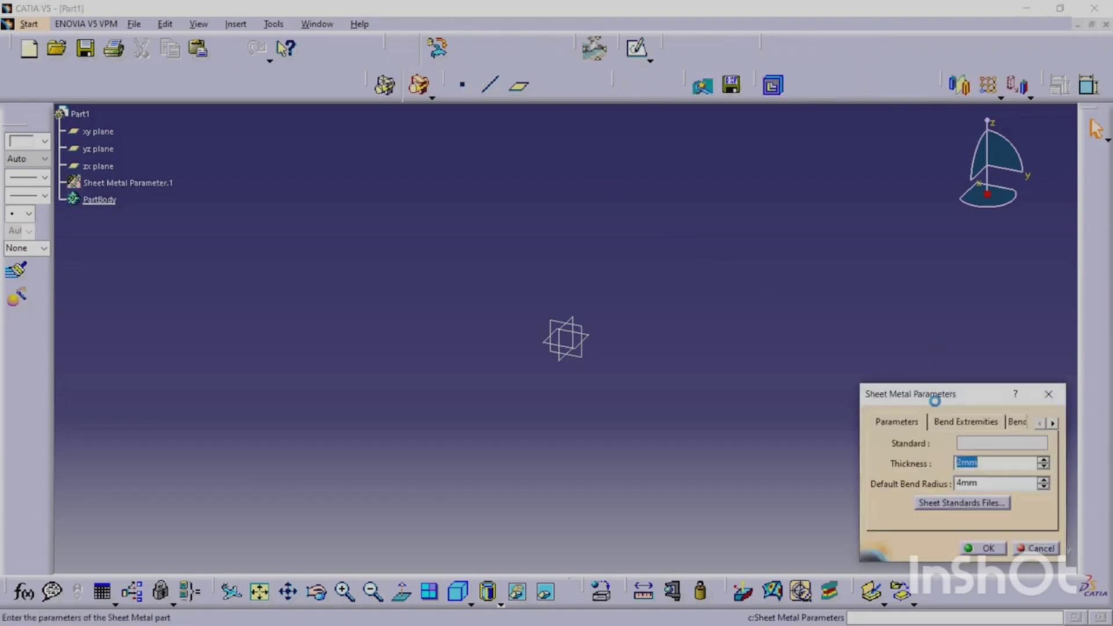
left_click_drag(944, 399, 516, 181)
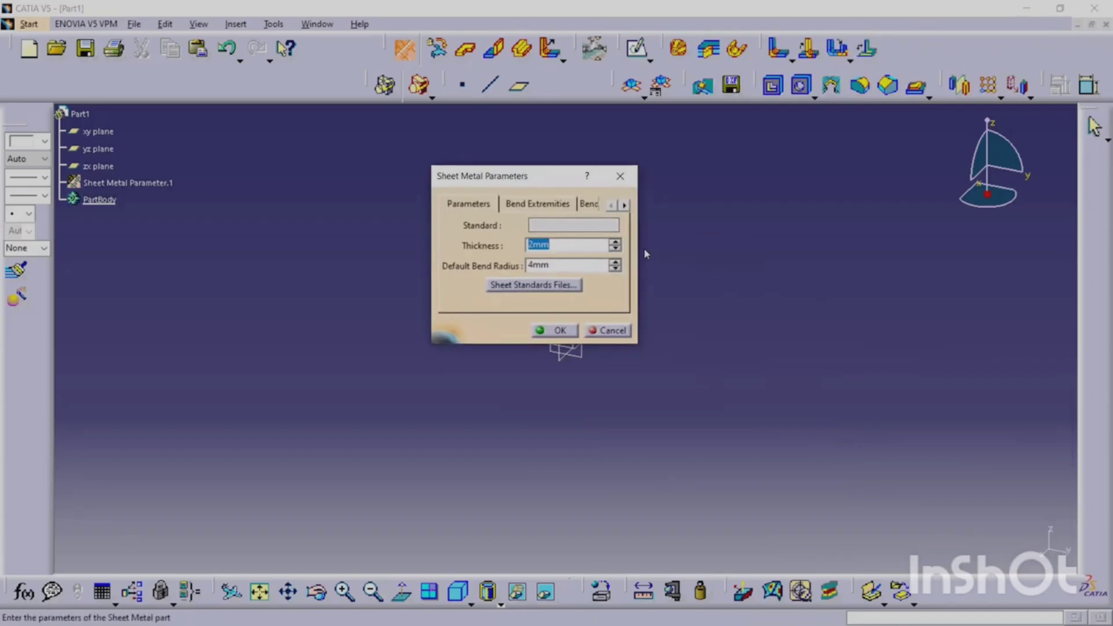
left_click_drag(638, 248, 867, 250)
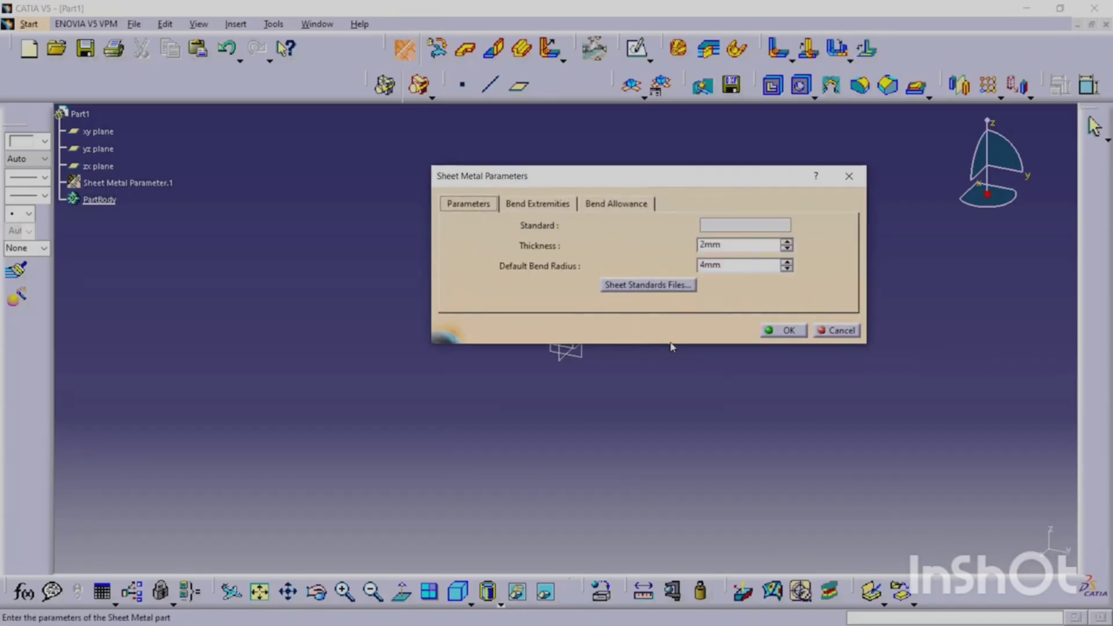
left_click_drag(671, 346, 661, 505)
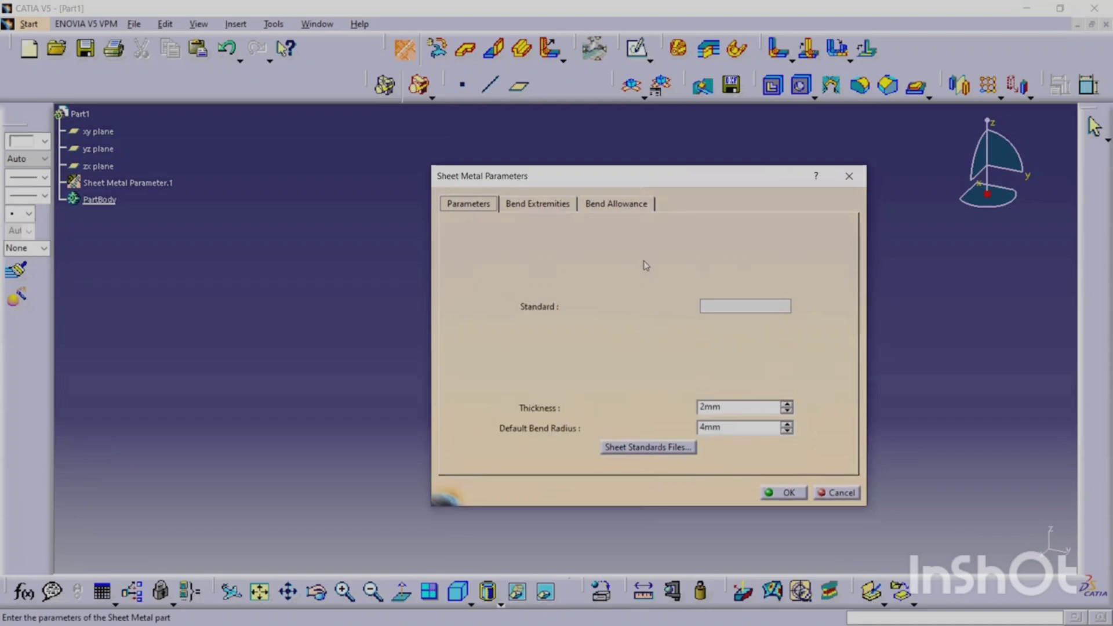
left_click_drag(704, 407, 688, 410)
left_click(663, 450)
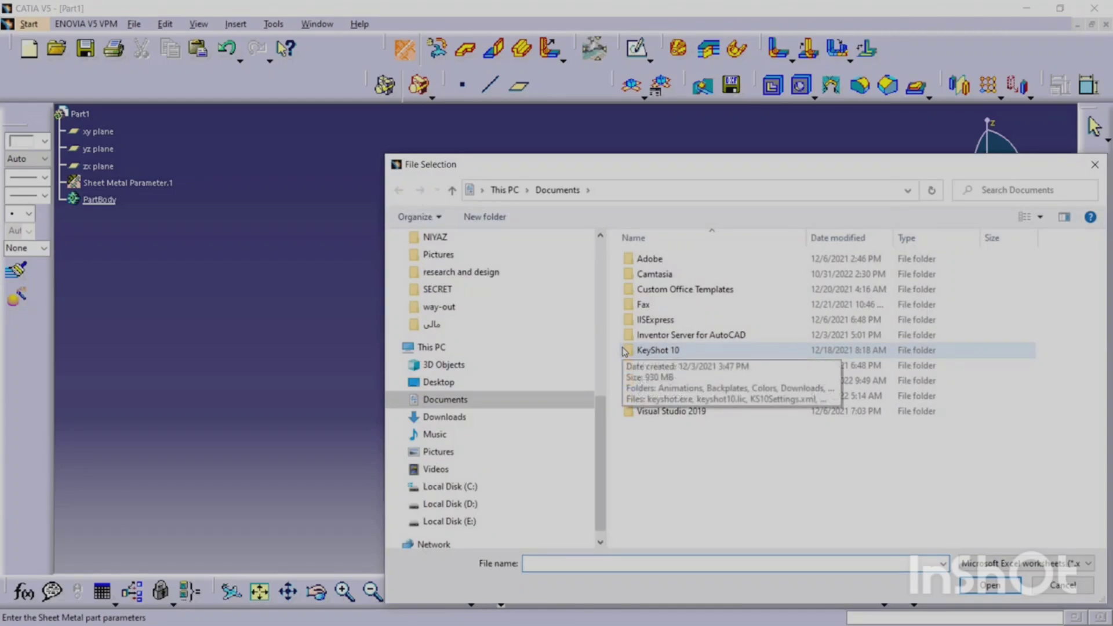
left_click(1094, 165)
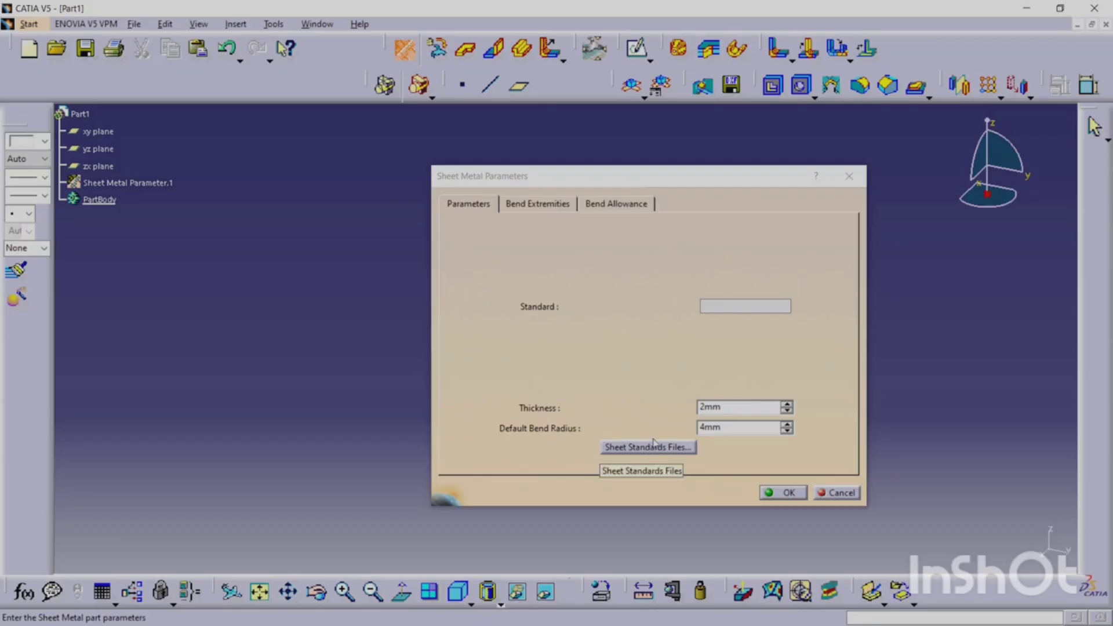
Step: Try the Square relief, Round relief, Tangent, Maximum and Closed bend extremities, and set the type to Flat joint
left_click(539, 204)
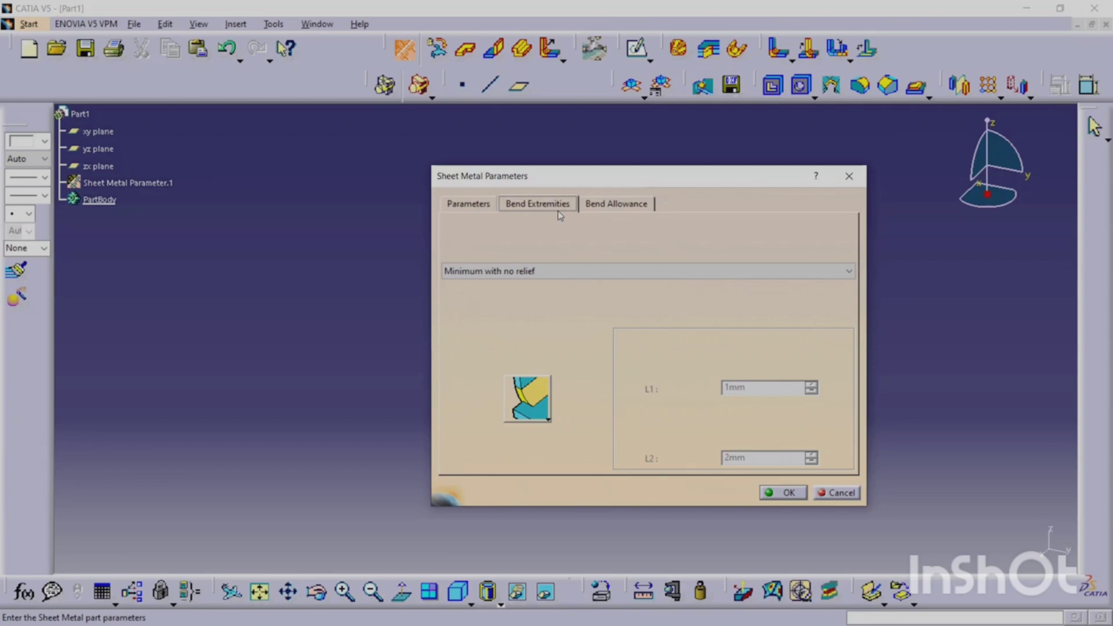
left_click(631, 271)
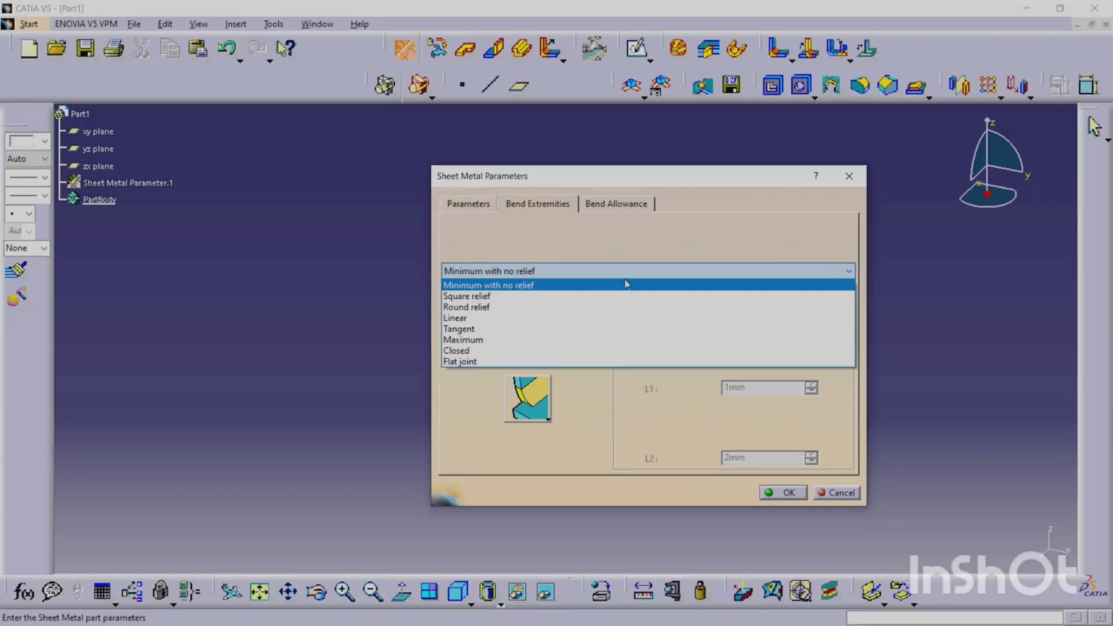
left_click(615, 296)
left_click(513, 272)
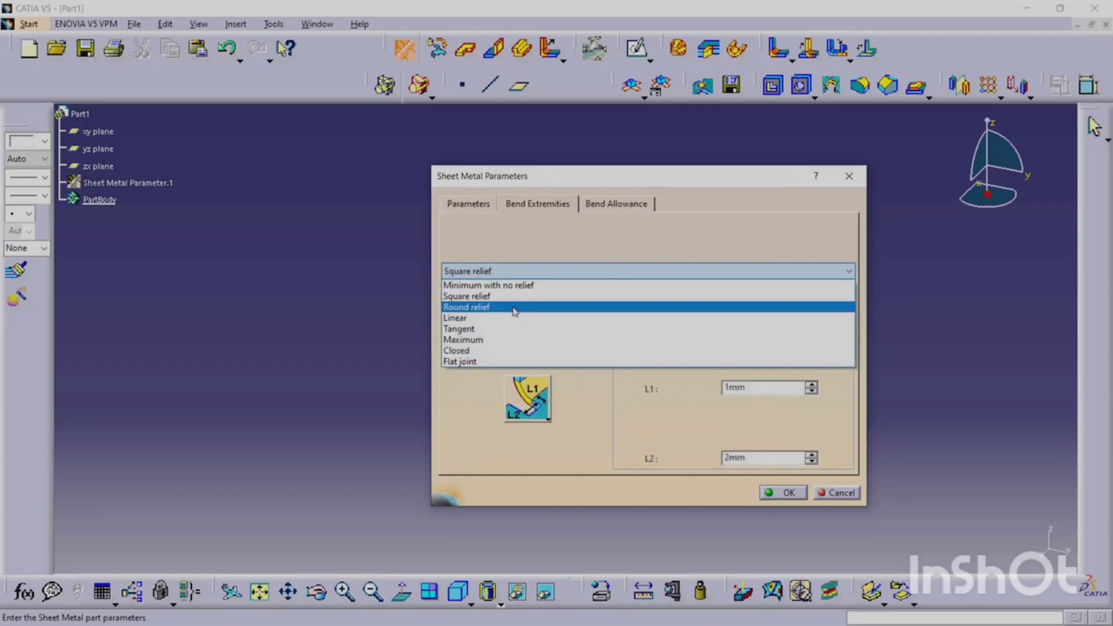
left_click(510, 307)
left_click(499, 273)
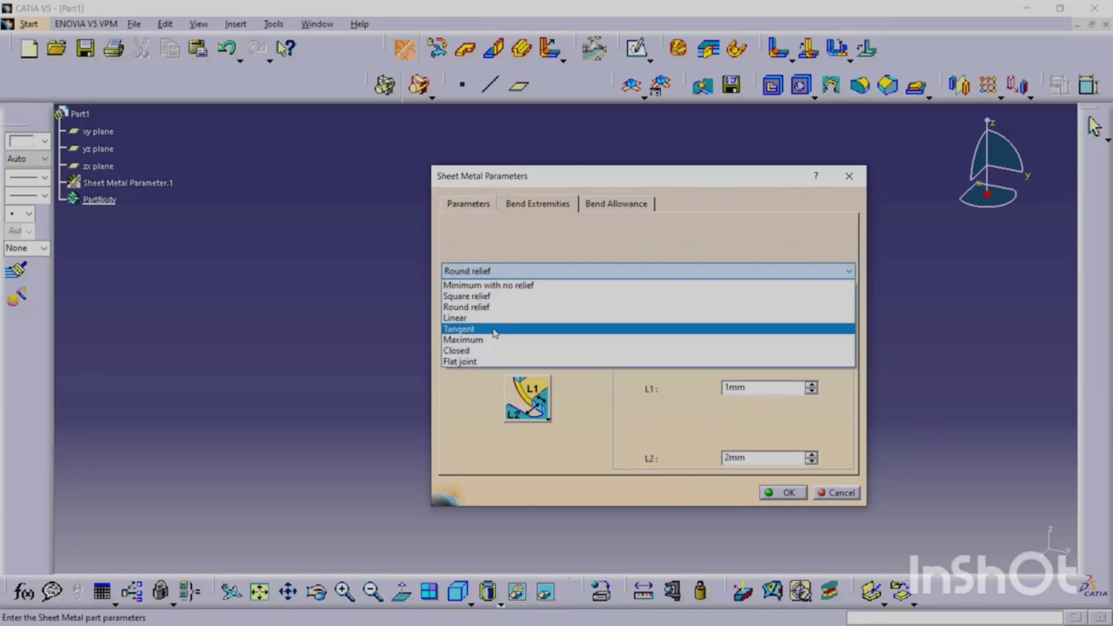
left_click(498, 328)
left_click(523, 272)
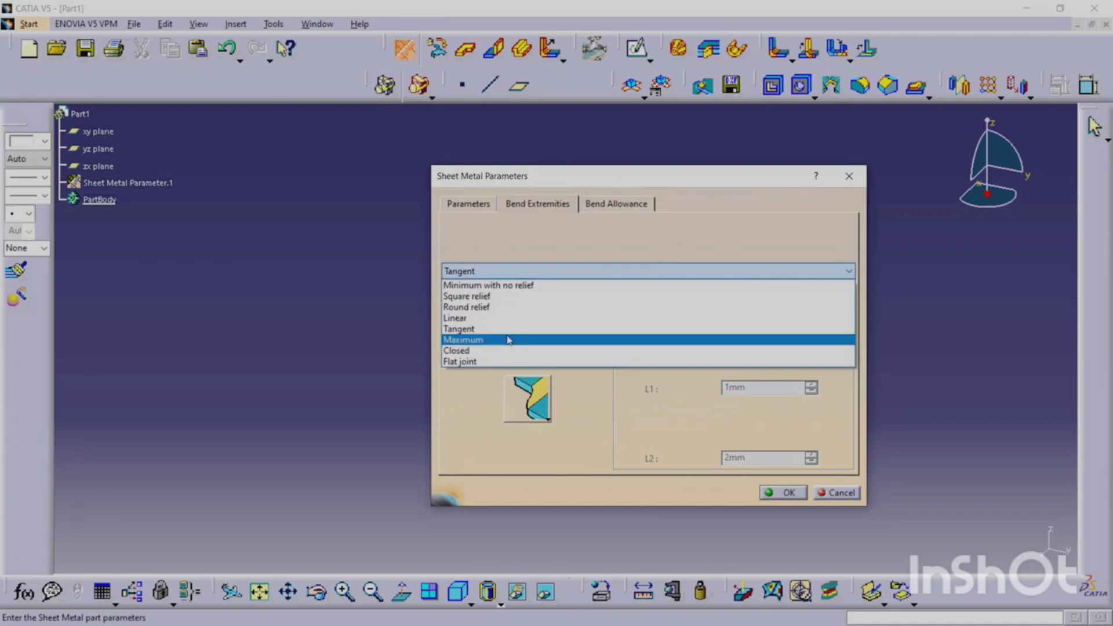
left_click(509, 340)
left_click(502, 271)
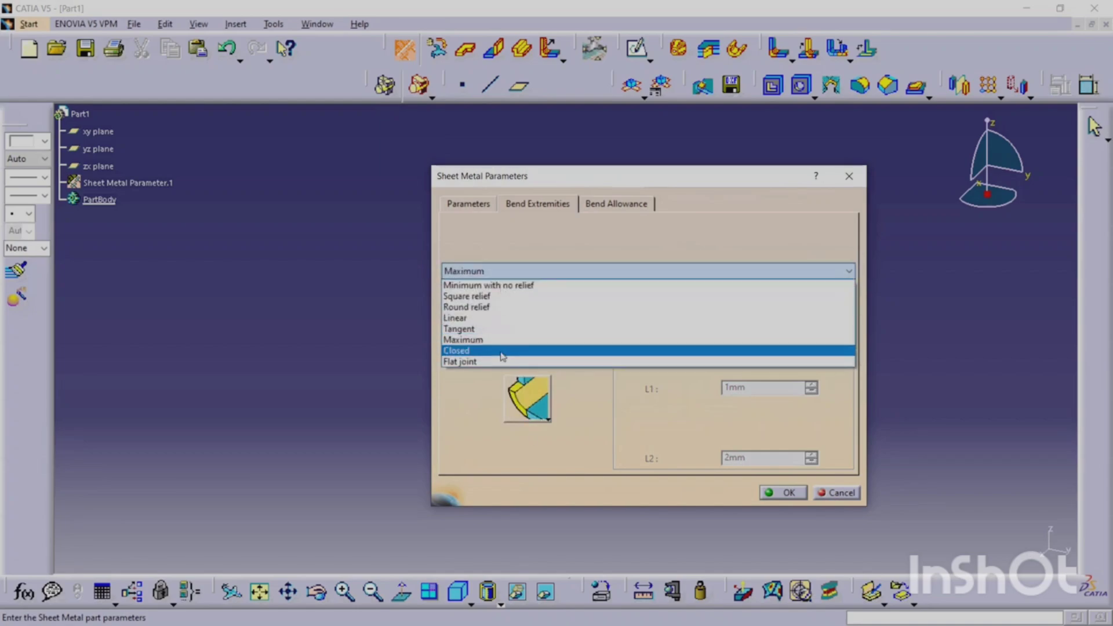
left_click(502, 350)
left_click(514, 277)
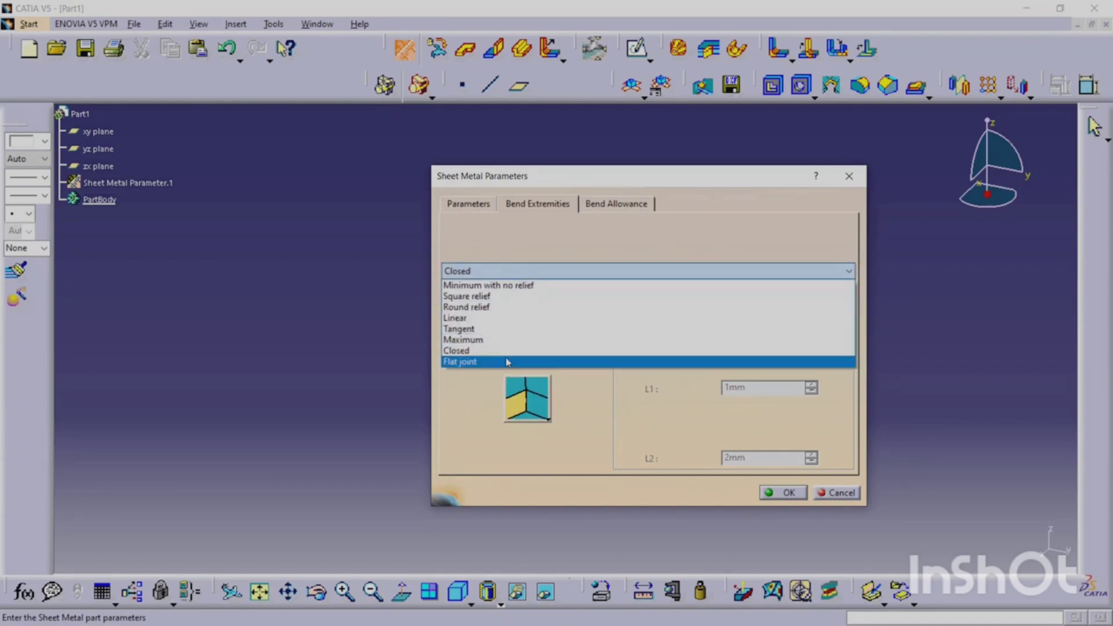
left_click(509, 362)
Step: Review the bend allowance settings, set the default bend radius to 5 mm, and accept the sheet metal parameters
left_click(619, 204)
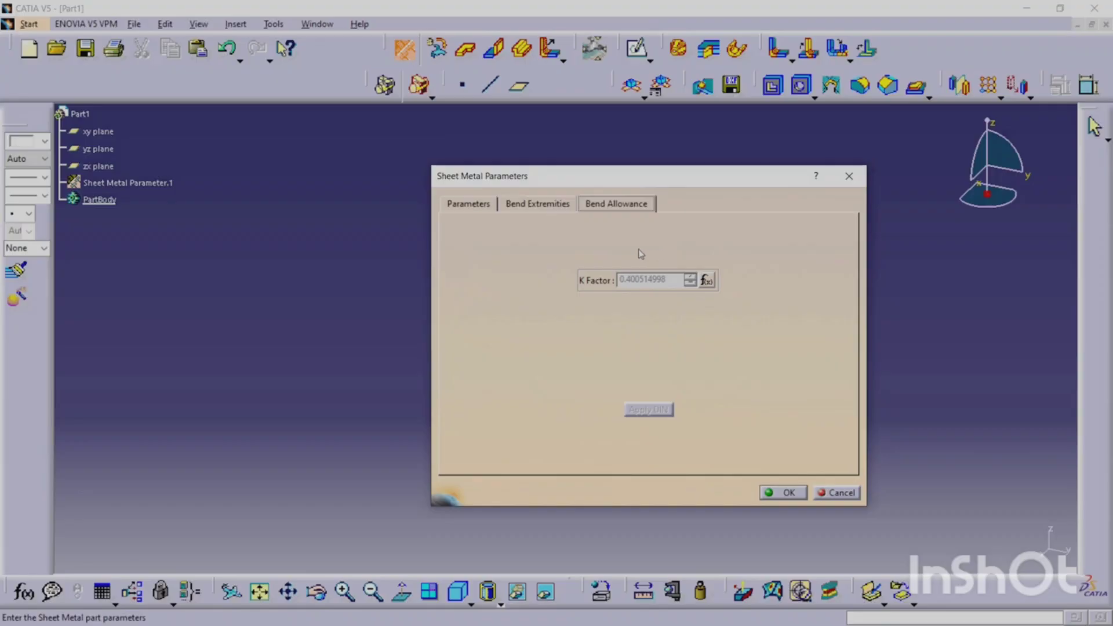
left_click(550, 204)
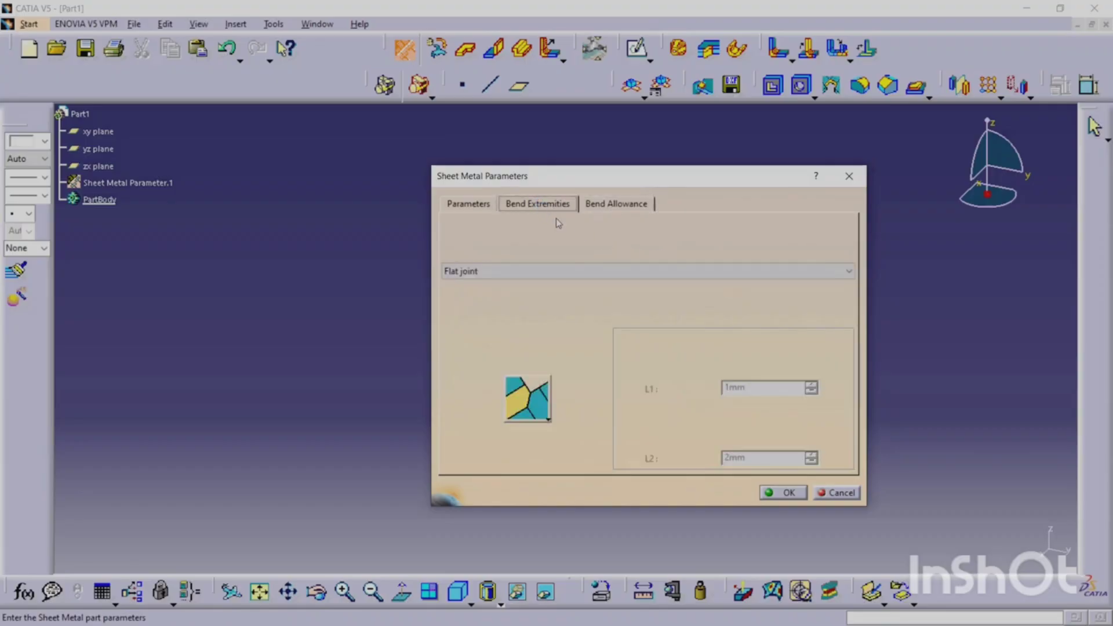
left_click(478, 207)
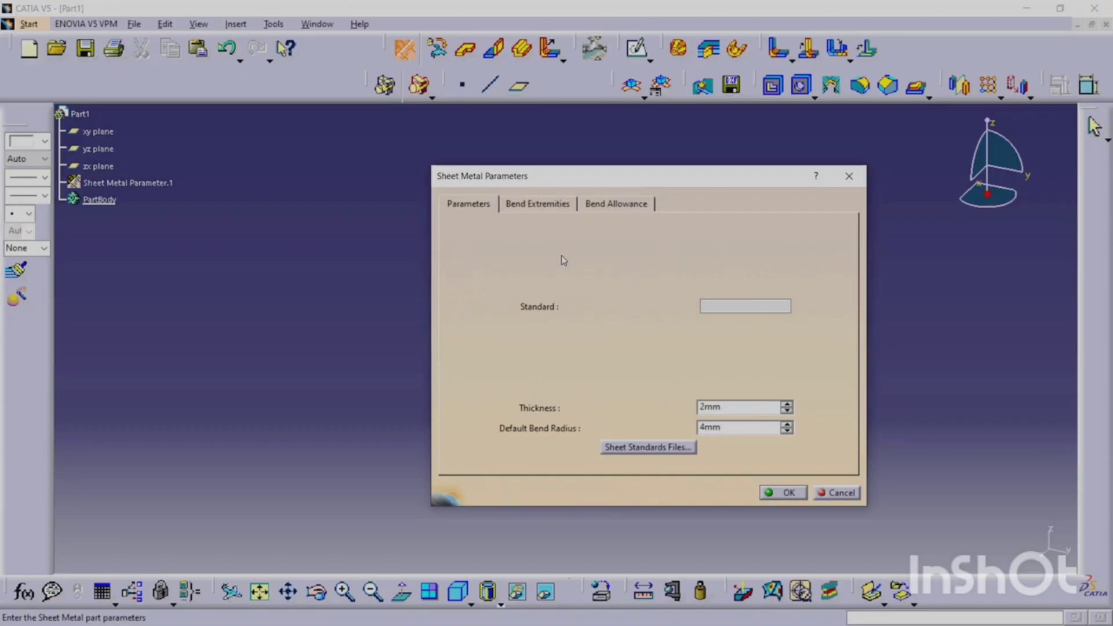
left_click_drag(705, 427, 697, 427)
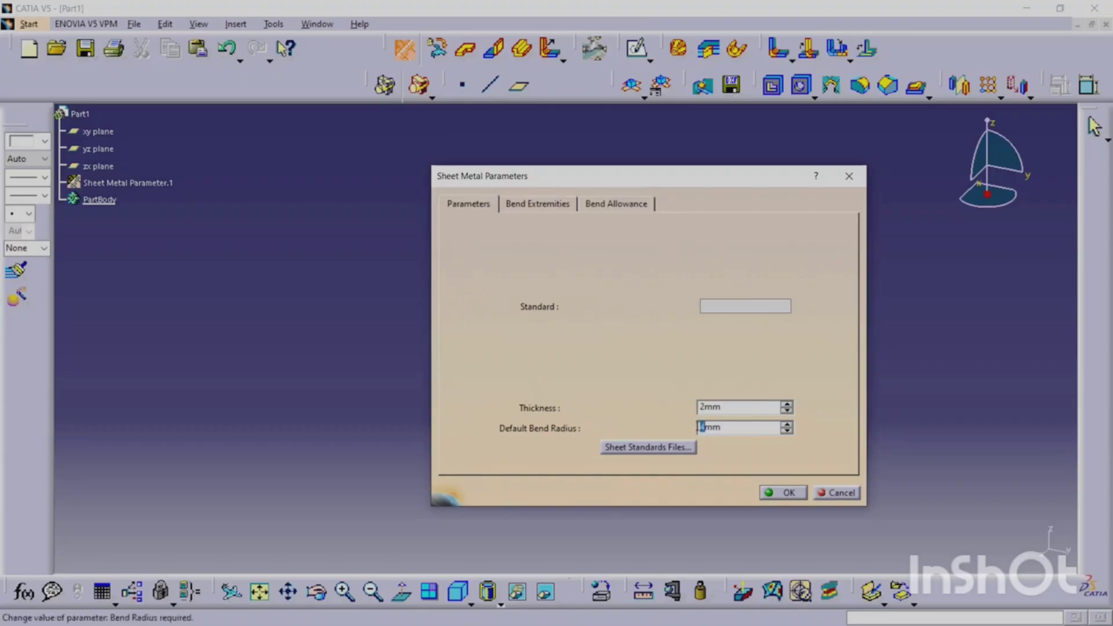
type("5")
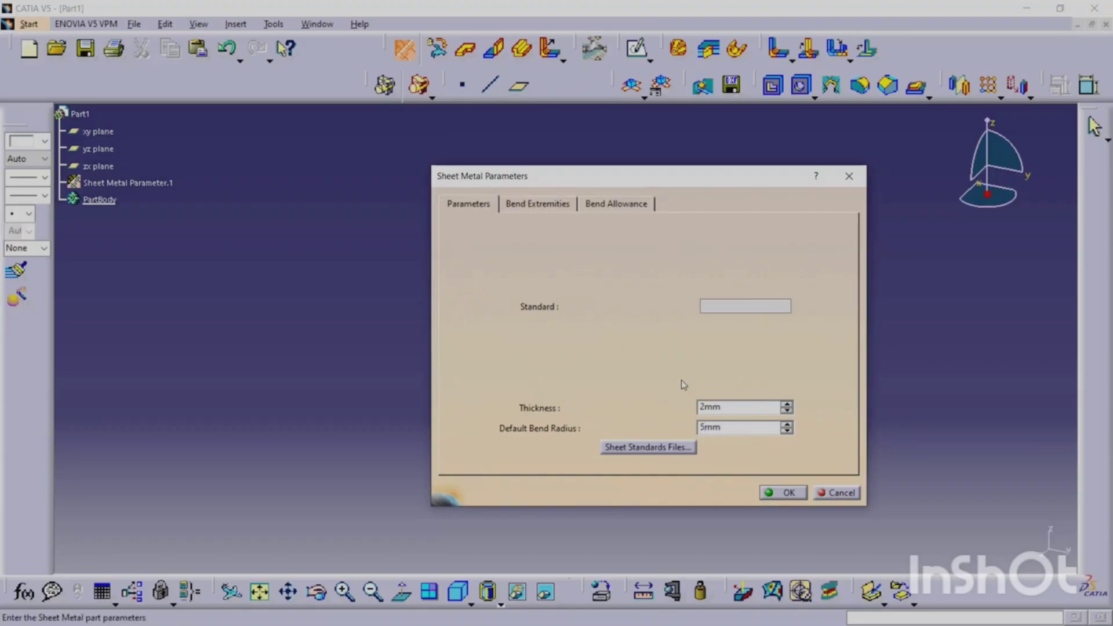
left_click(799, 494)
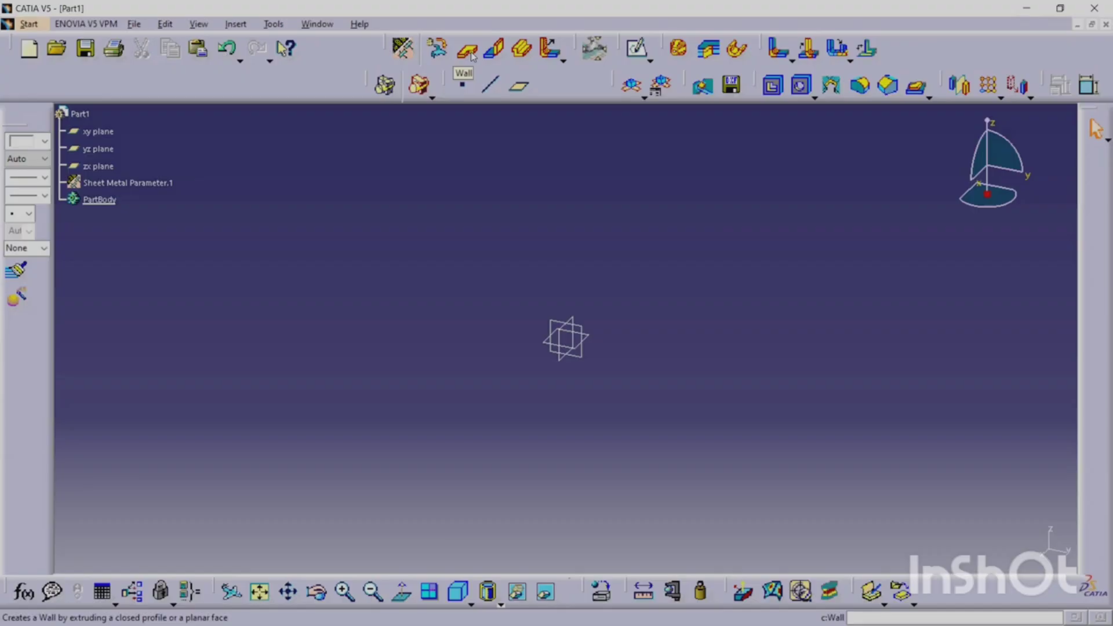
Step: Sketch a rectangle about 133 mm wide and 78 mm high on the xy plane, starting at the origin, and exit the sketch
left_click(100, 132)
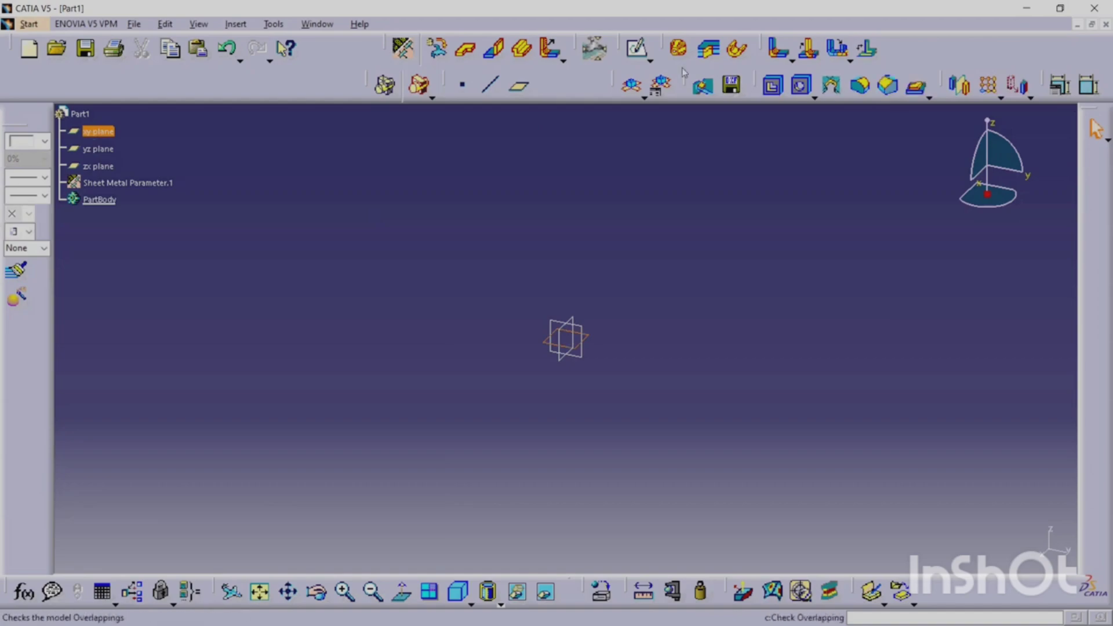
left_click(636, 48)
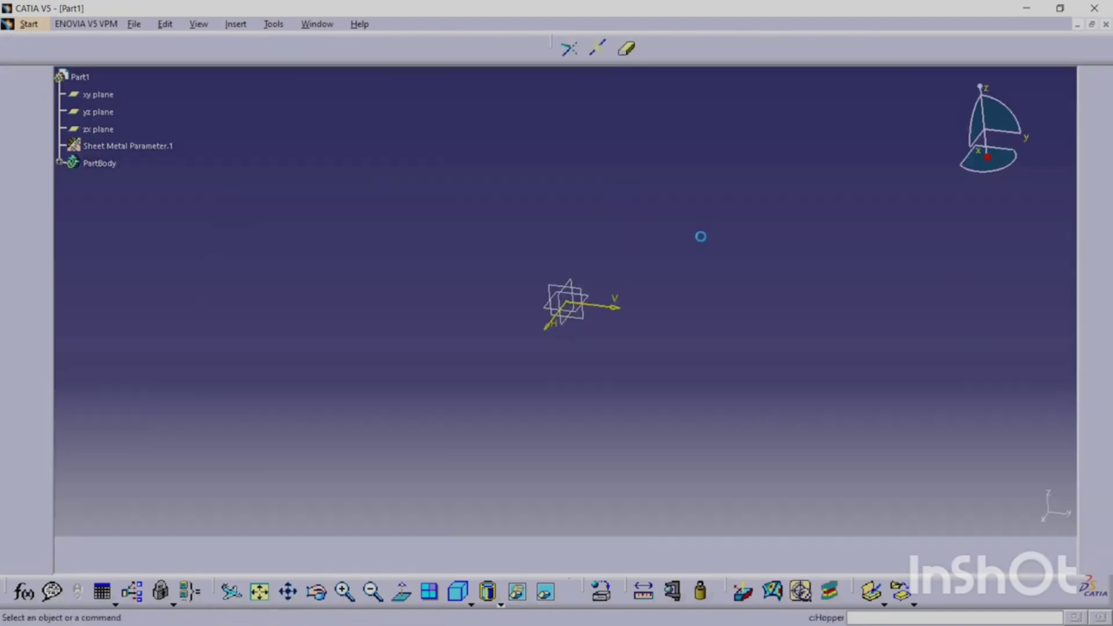
left_click(912, 50)
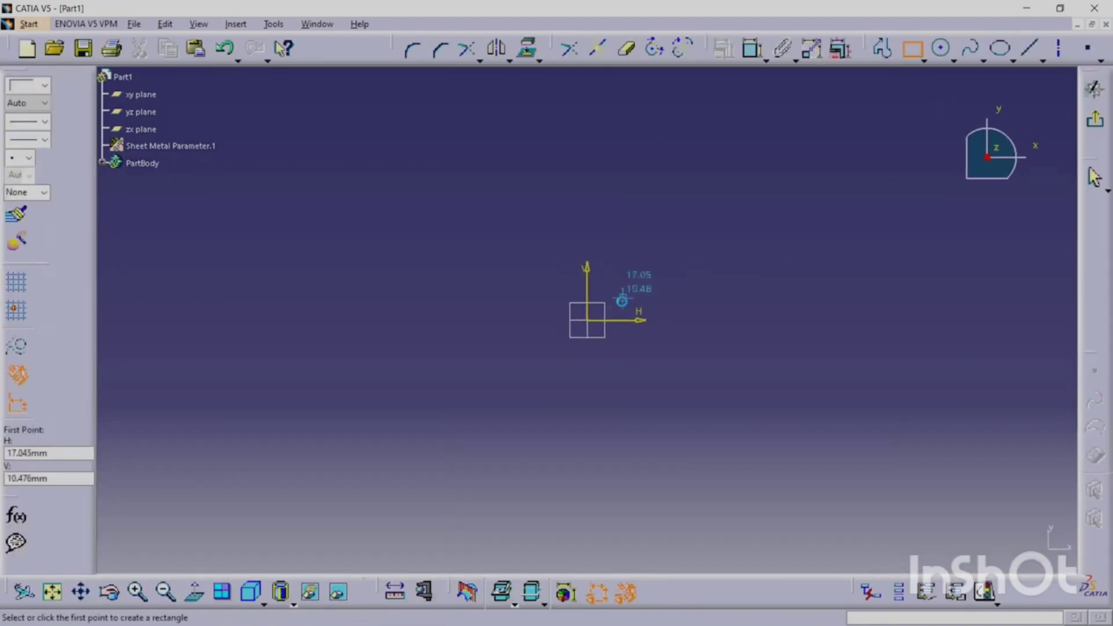
left_click(587, 320)
left_click(872, 152)
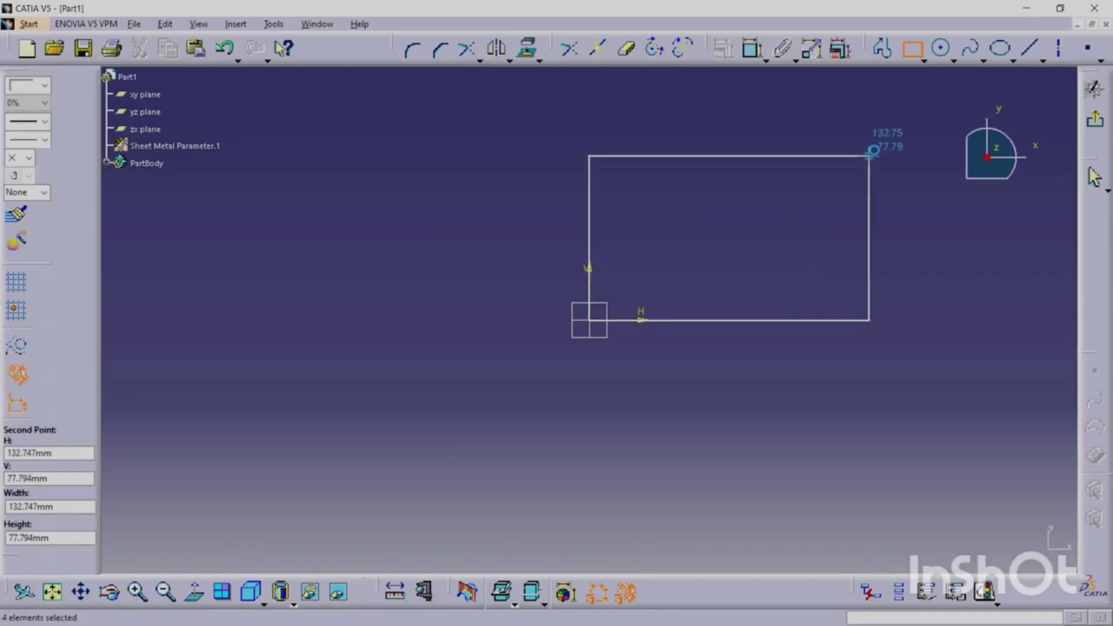
left_click(1095, 120)
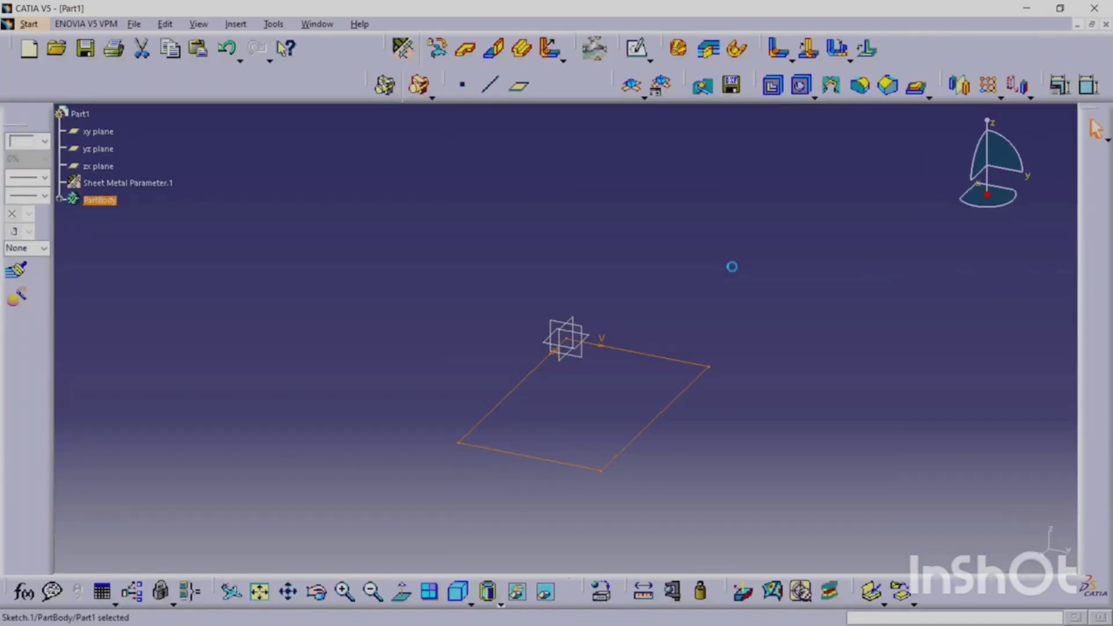
Step: Create a base wall from the rectangular sketch, without tangent features
left_click(465, 48)
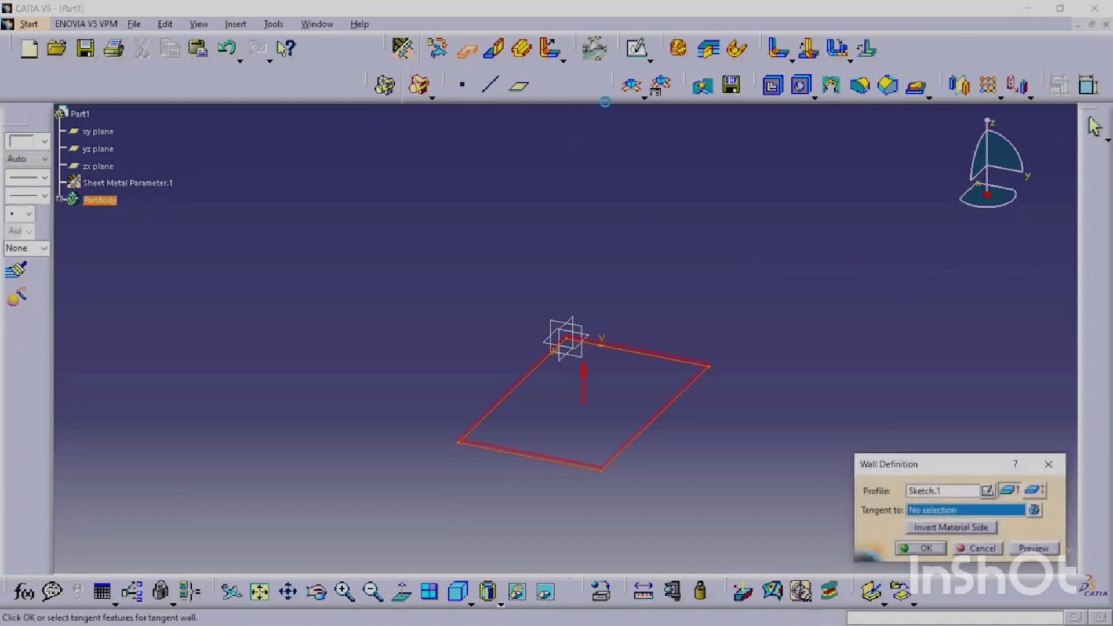
left_click(923, 547)
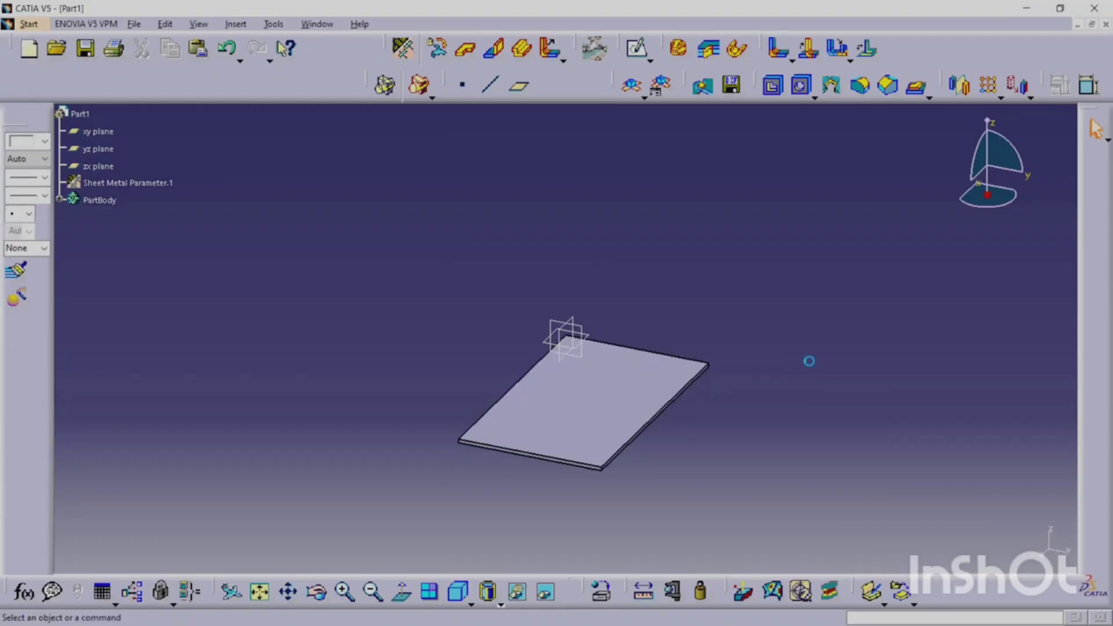
left_click(437, 50)
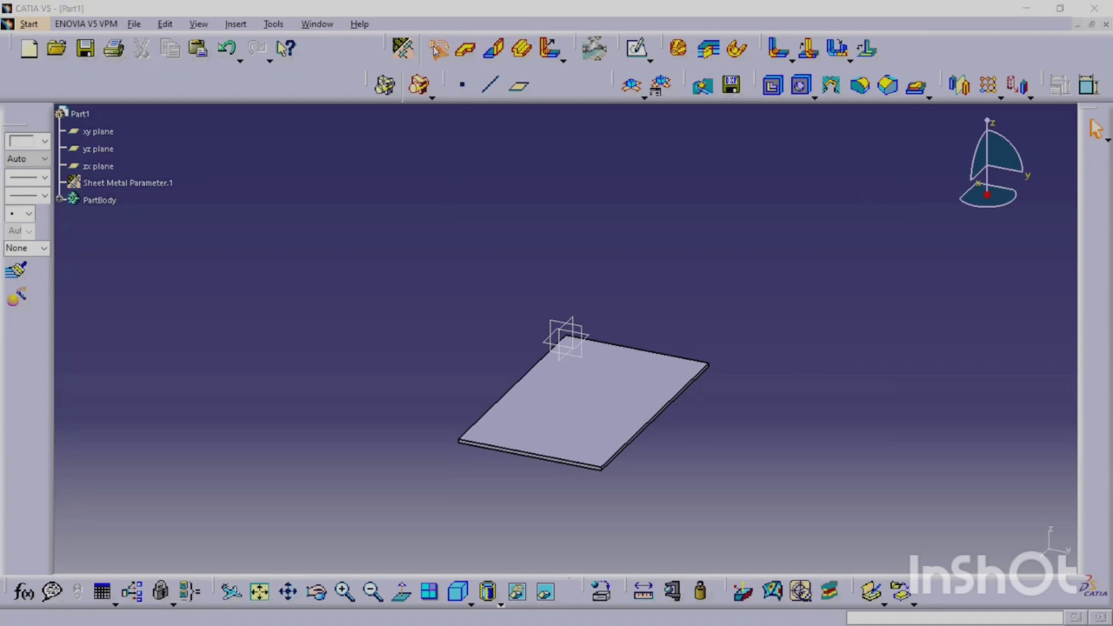
left_click(686, 262)
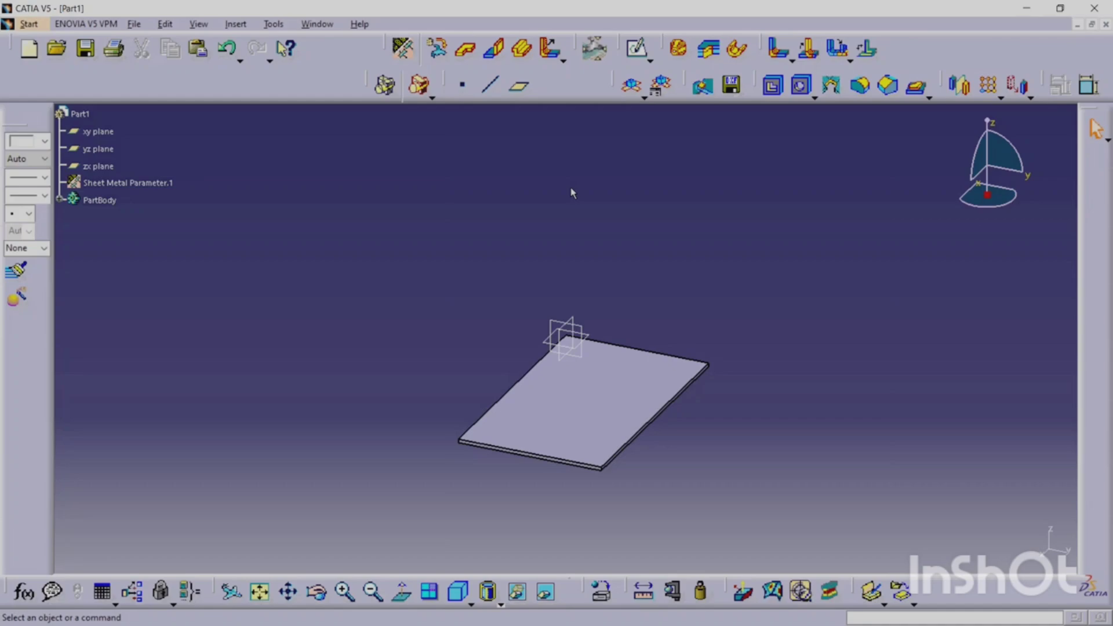
Step: Start an Automatic Wall on Edge on the plate's short edge beside the origin, with its height measured from the outer face
left_click(494, 52)
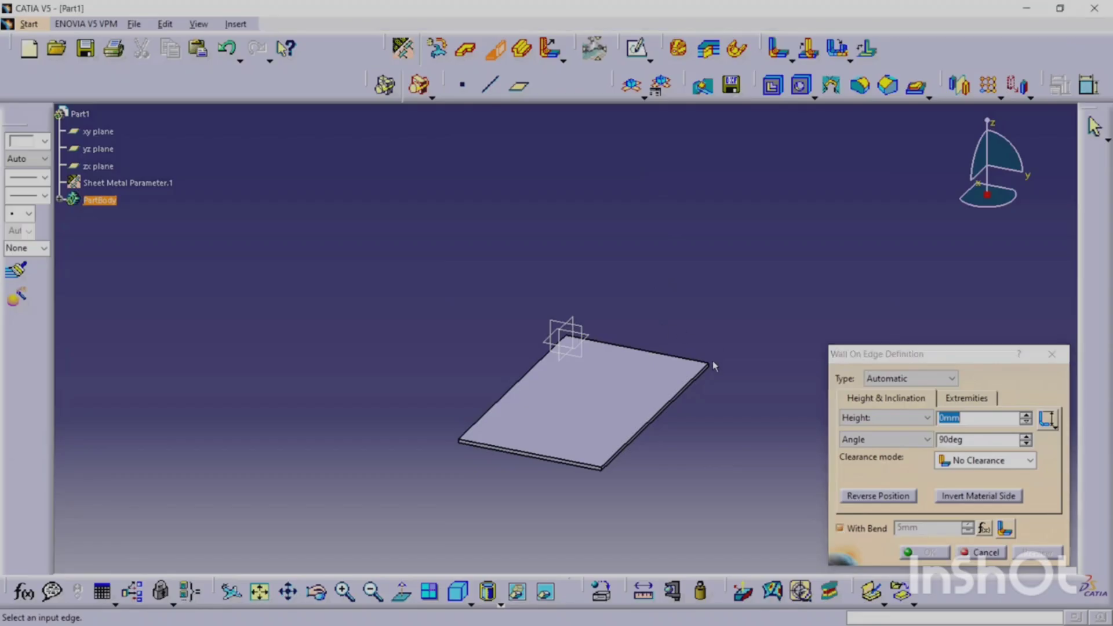
middle_click_drag(713, 365, 510, 364)
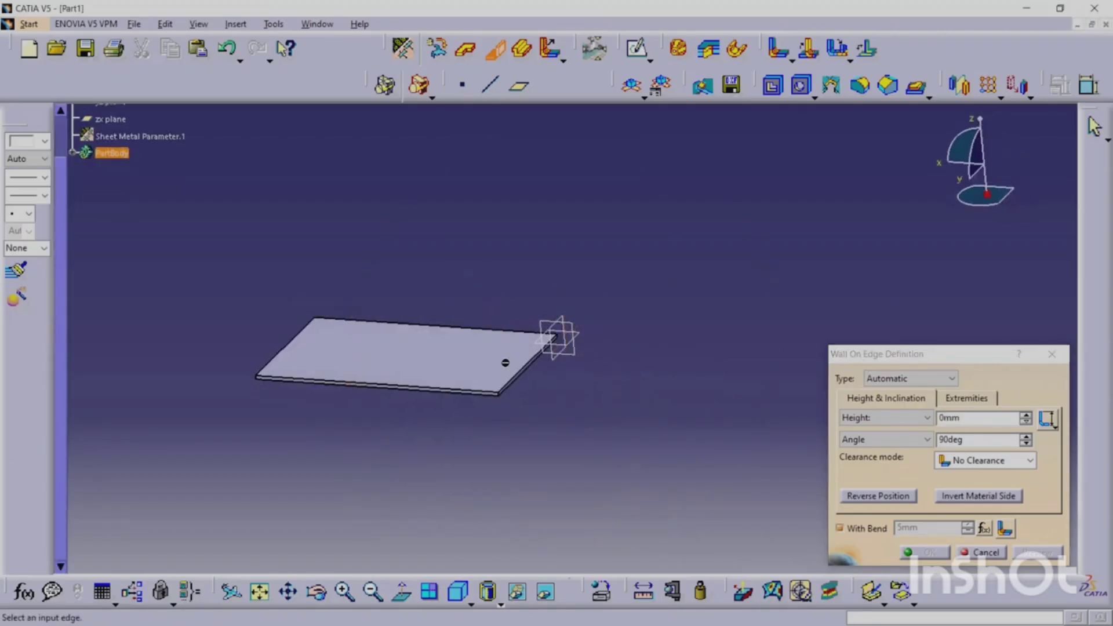
middle_click_drag(551, 442, 609, 391, "ctrl")
left_click(525, 368)
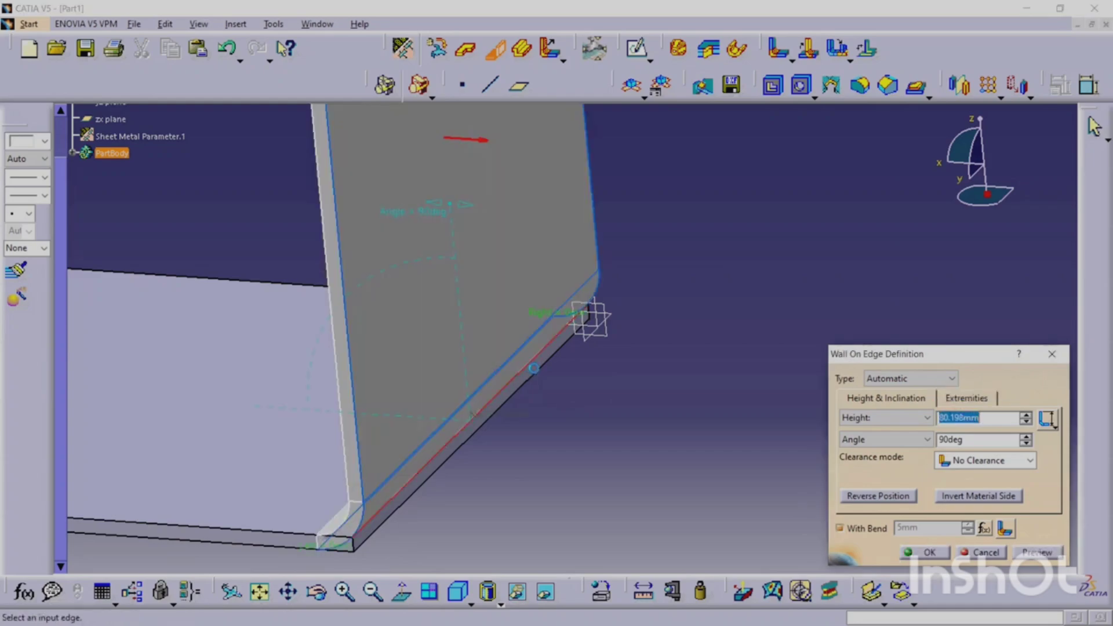
middle_click_drag(598, 238, 611, 102)
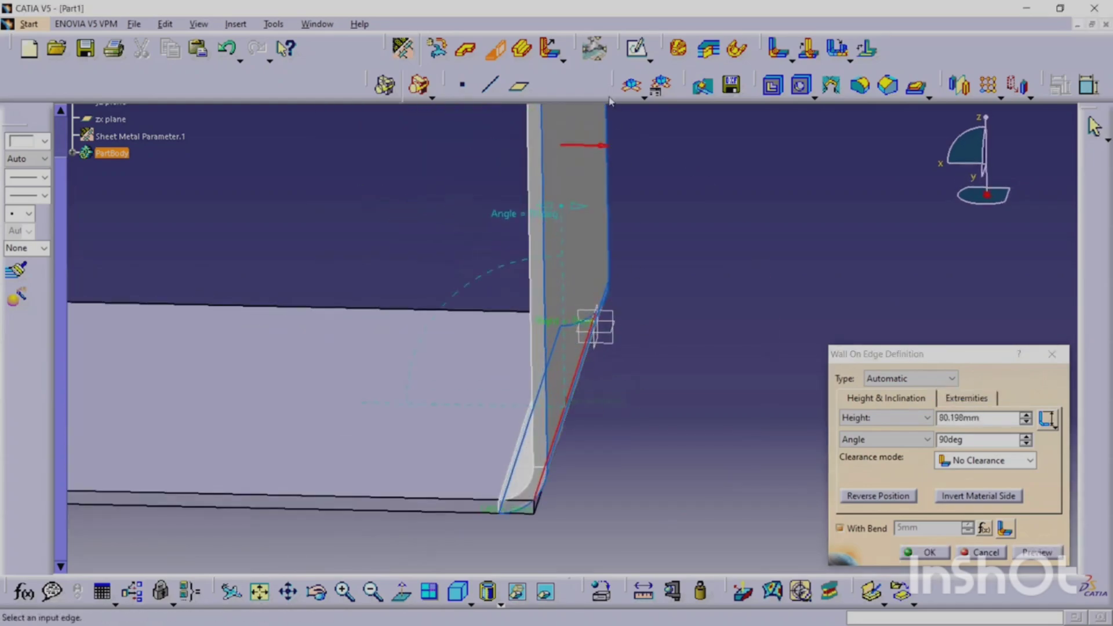
middle_click_drag(647, 209, 630, 333)
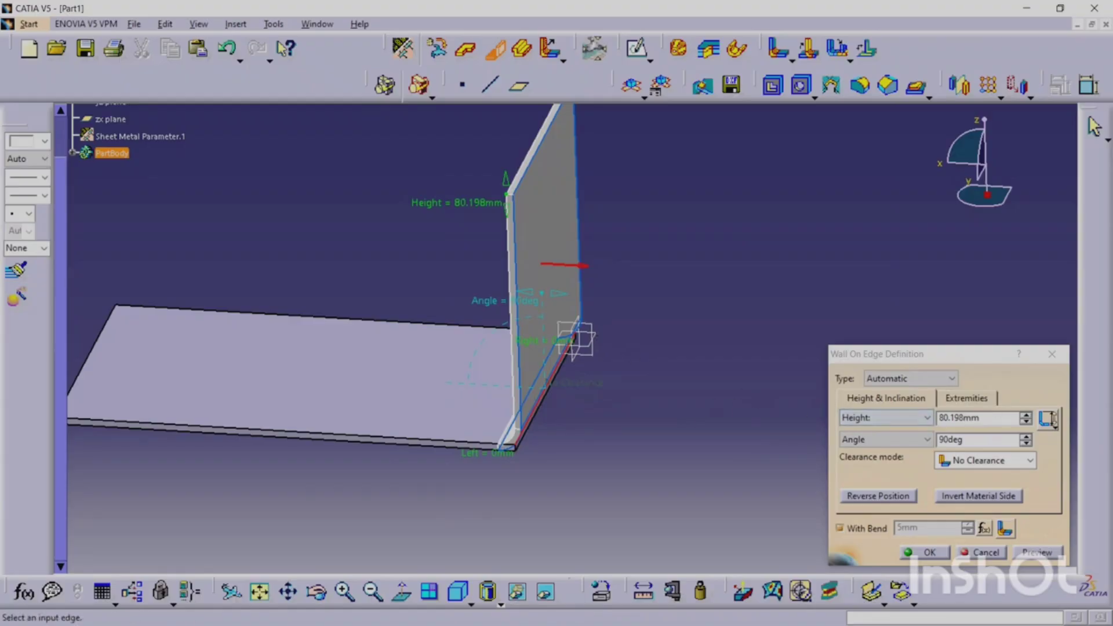
left_click(1053, 421)
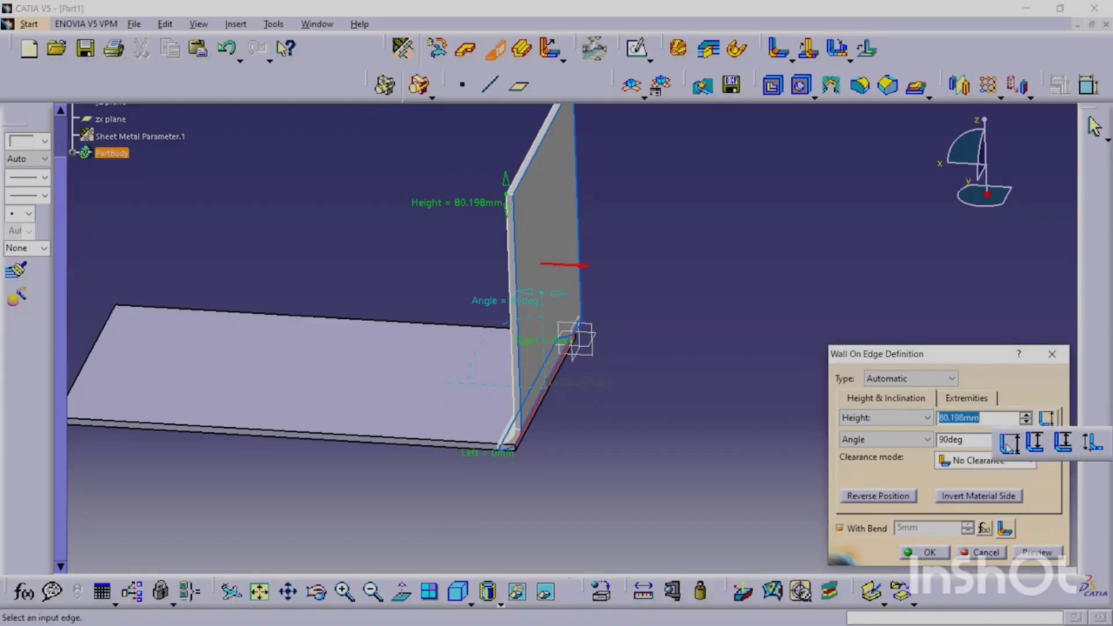
left_click(1009, 444)
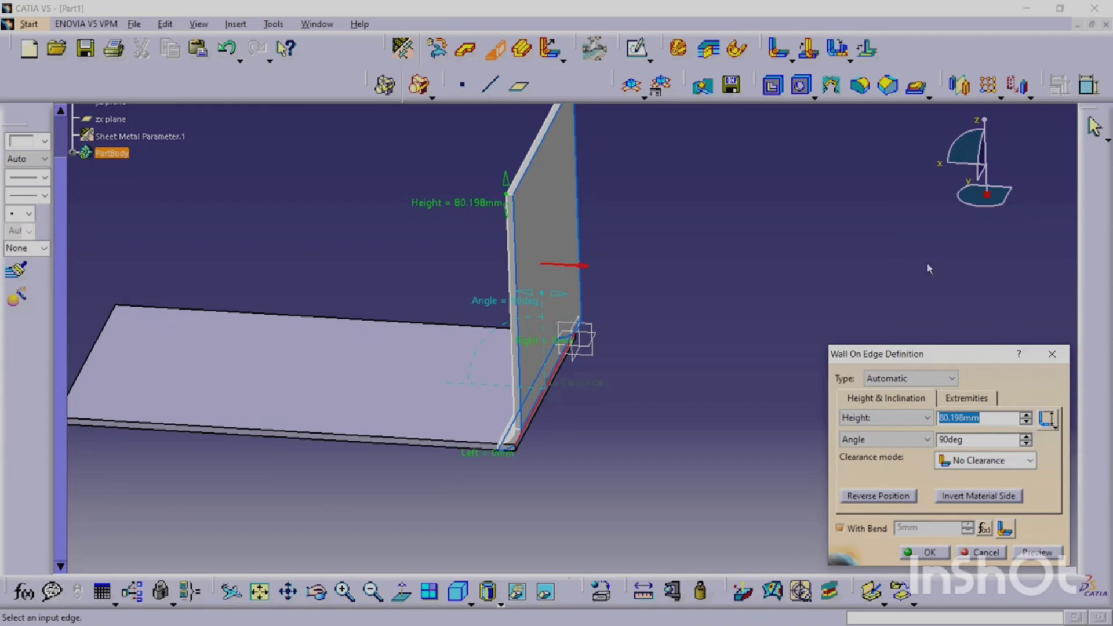
Step: Tilt the edge wall to an angle of 84 degrees and try its material side inverted, then restored
middle_click_drag(543, 331, 639, 340)
scroll(609, 351, "down", 1)
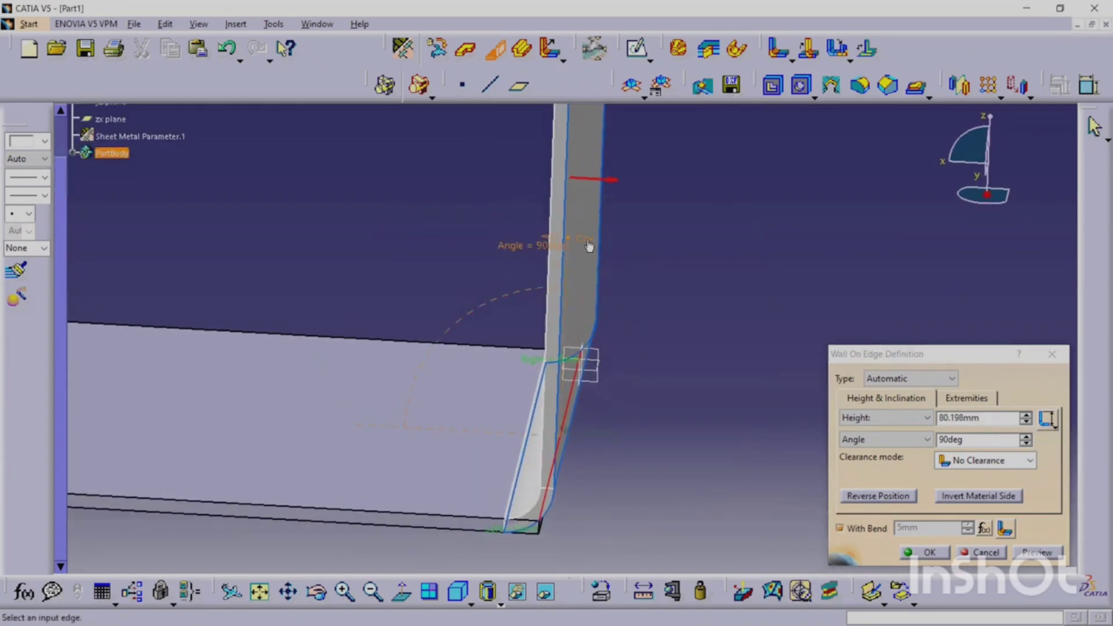
left_click_drag(589, 249, 567, 254)
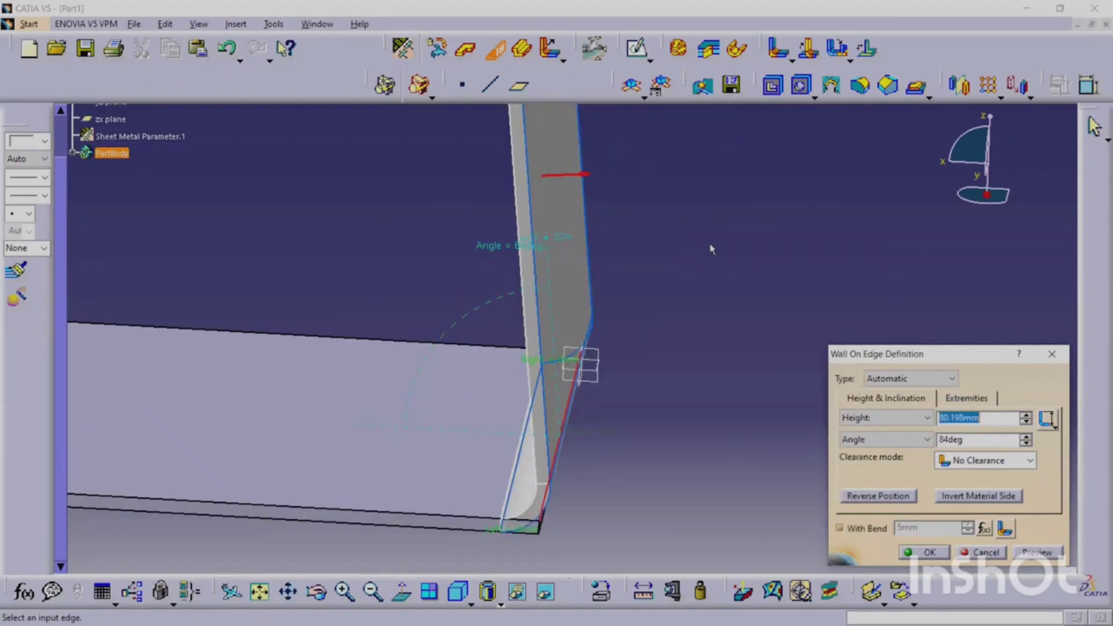
middle_click_drag(711, 248, 628, 230)
left_click(603, 205)
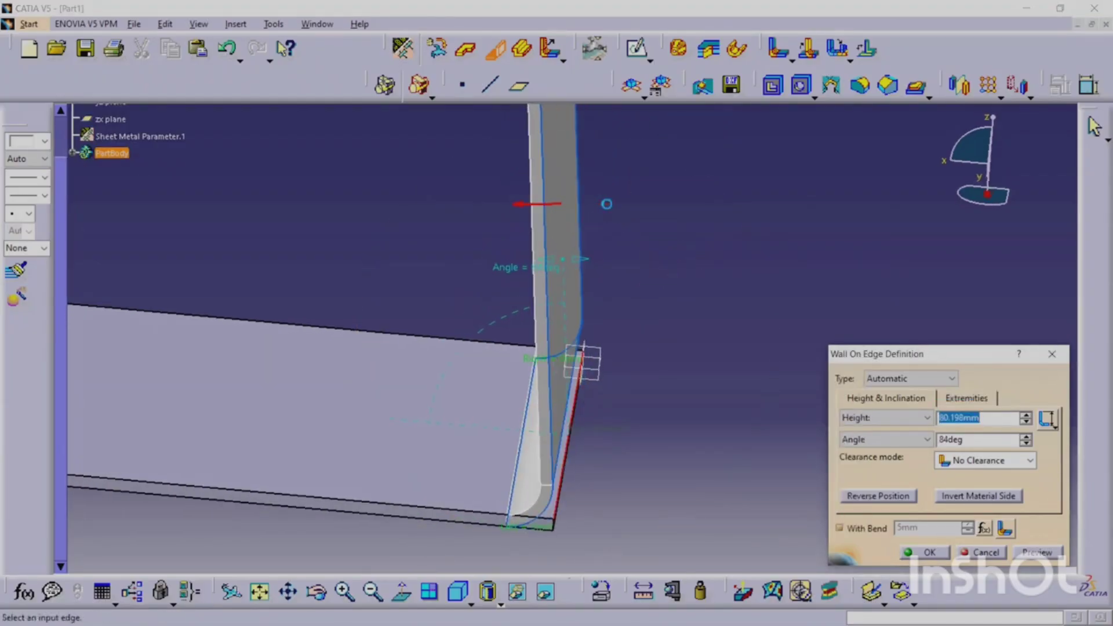
left_click(523, 209)
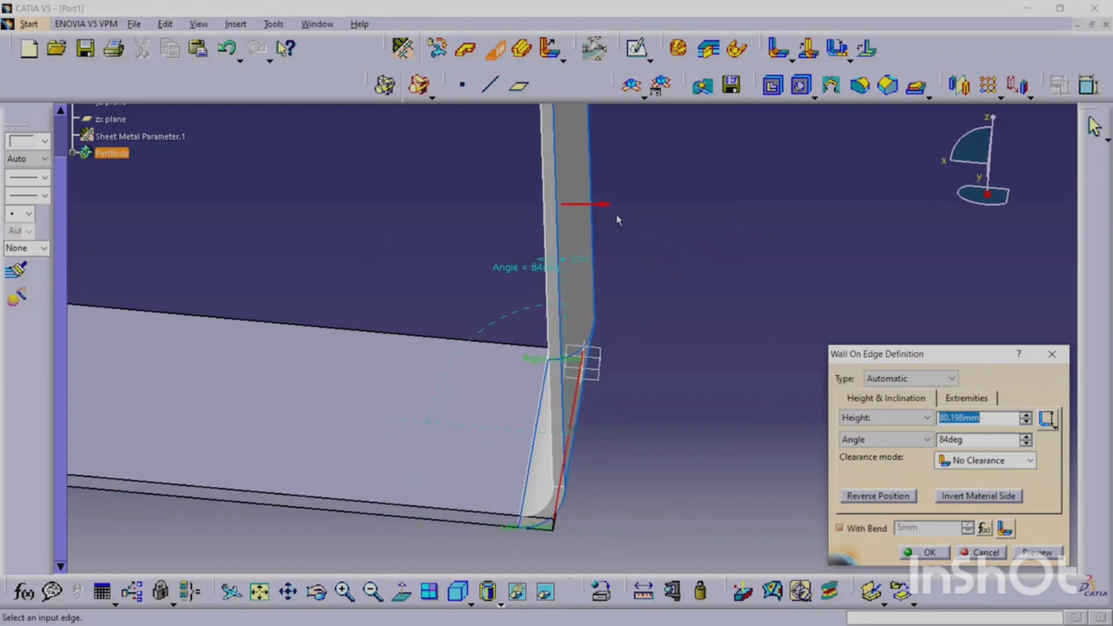
Step: Invert the edge wall's material side towards the plate and set its angle to 107 degrees
middle_click_drag(679, 384, 625, 417)
mouse_move(637, 297)
middle_mouse_down()
mouse_move(621, 265)
mouse_move(624, 354)
mouse_move(629, 316)
middle_mouse_up()
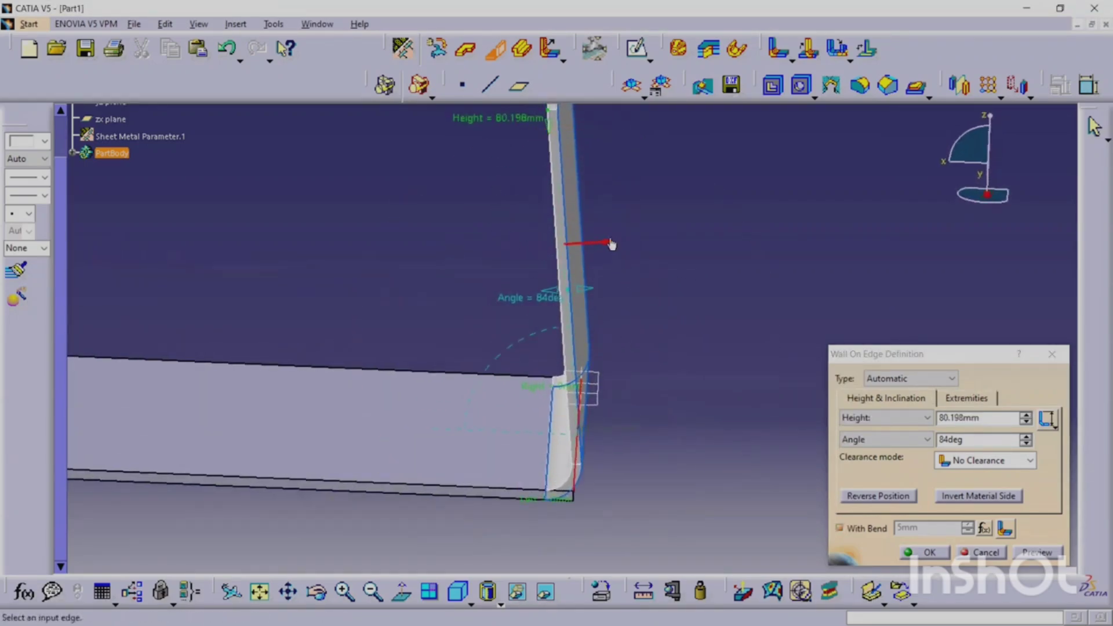
left_click(614, 242)
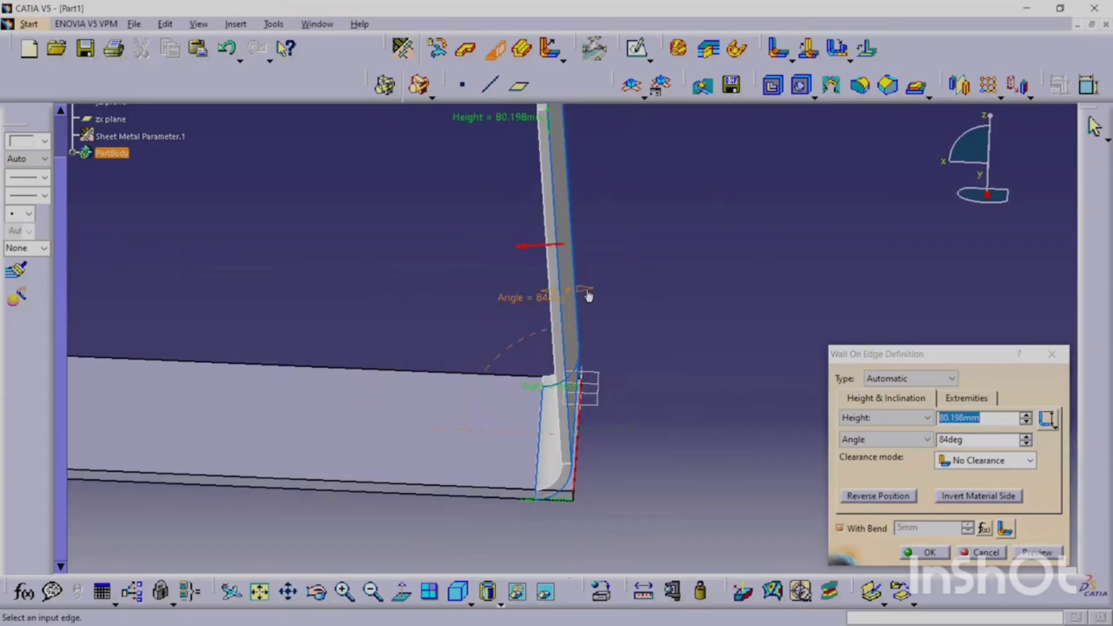
left_click_drag(587, 291, 636, 325)
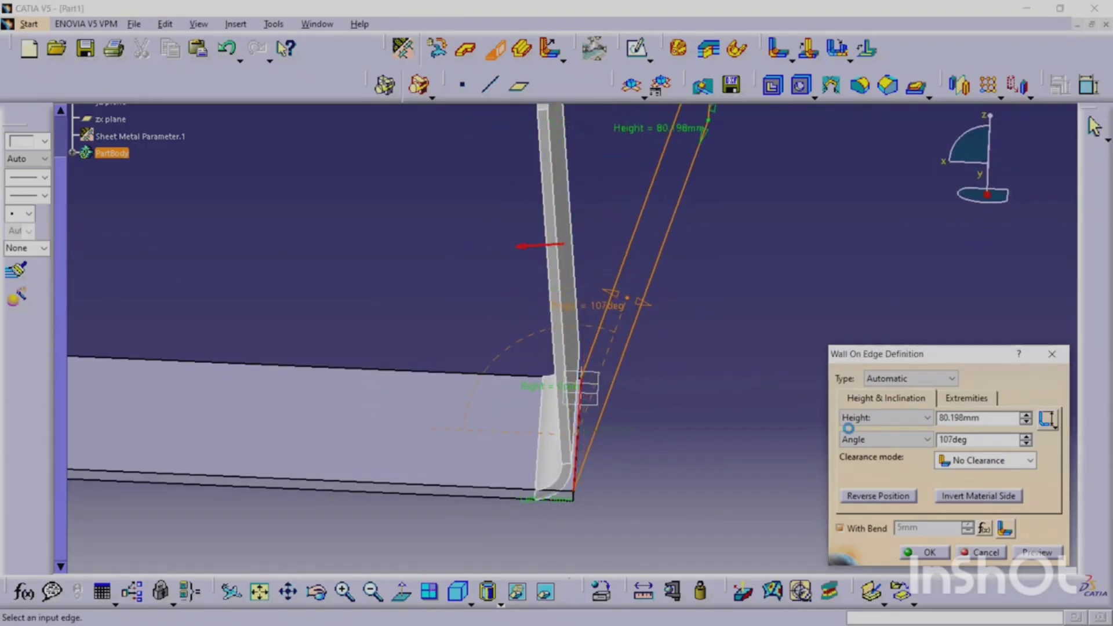
Step: Try the Sketch Based type for the edge wall, clear the chosen edge, and return to the Automatic type
left_click(891, 380)
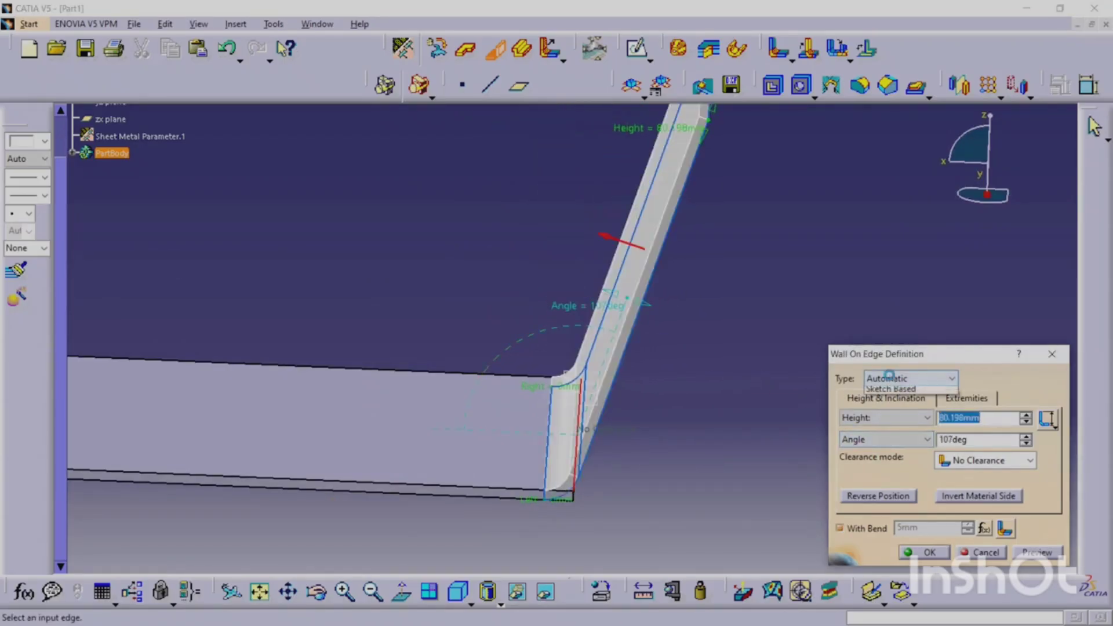
left_click(897, 404)
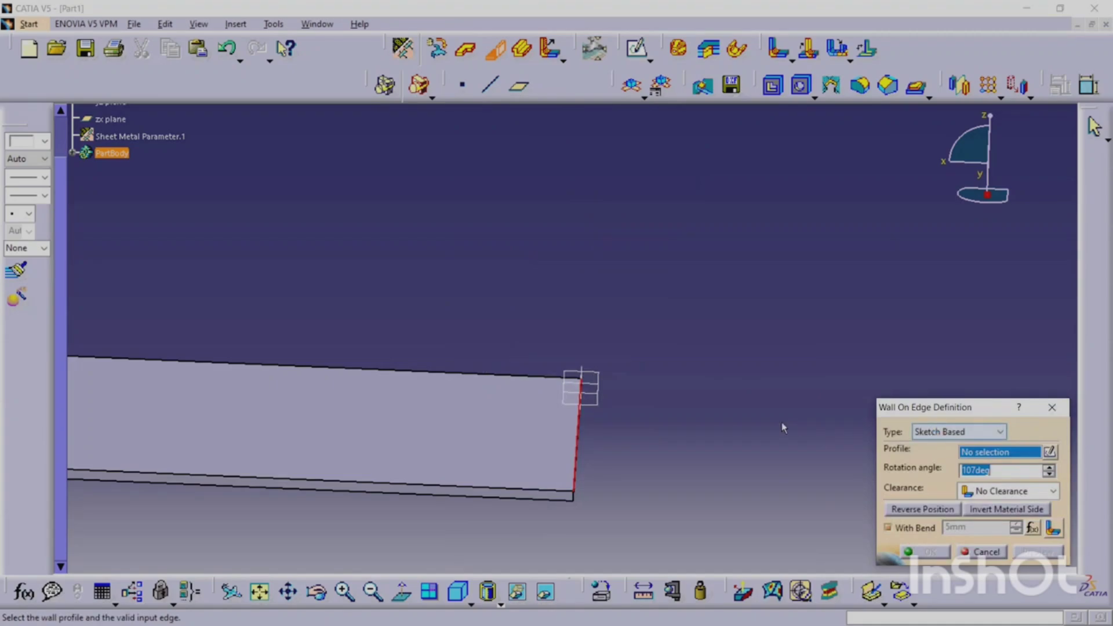
middle_click_drag(680, 428, 616, 442)
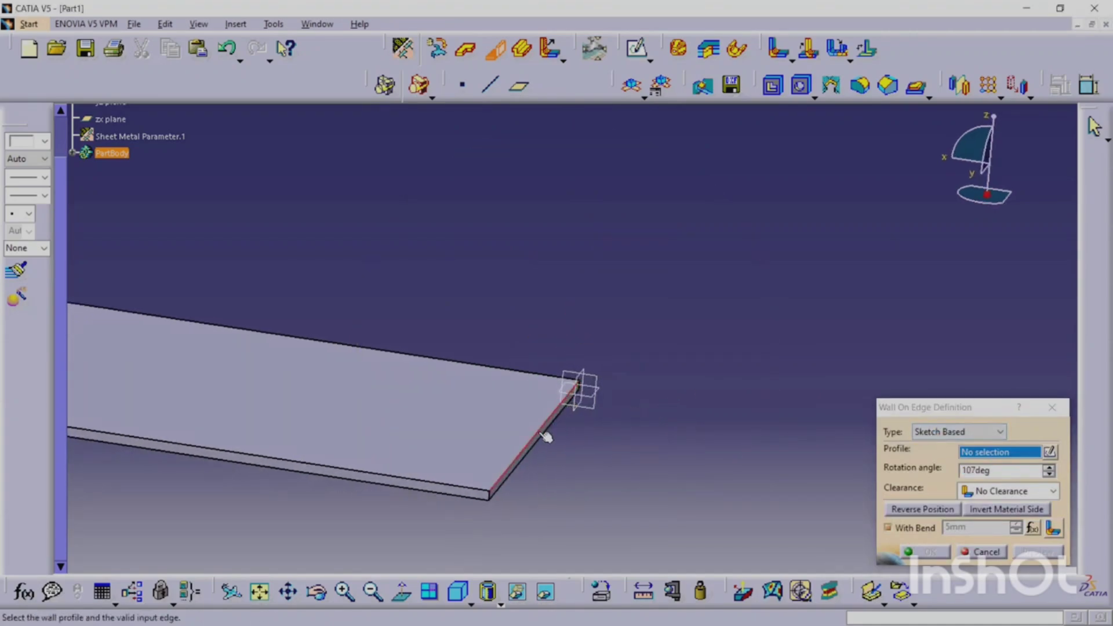
left_click(910, 449)
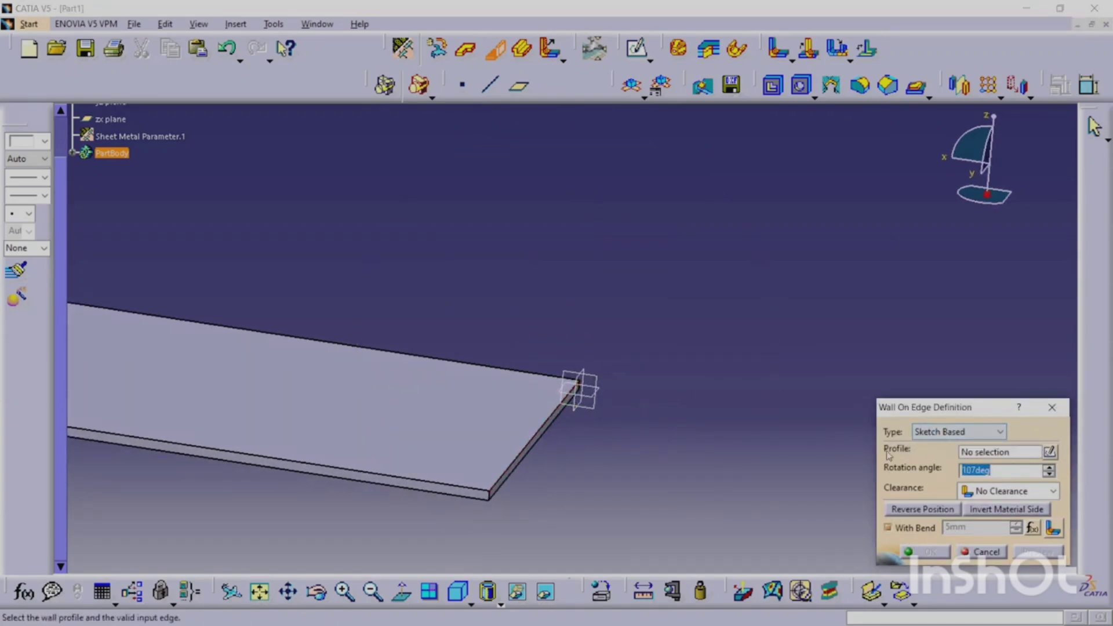
left_click(959, 433)
left_click(955, 447)
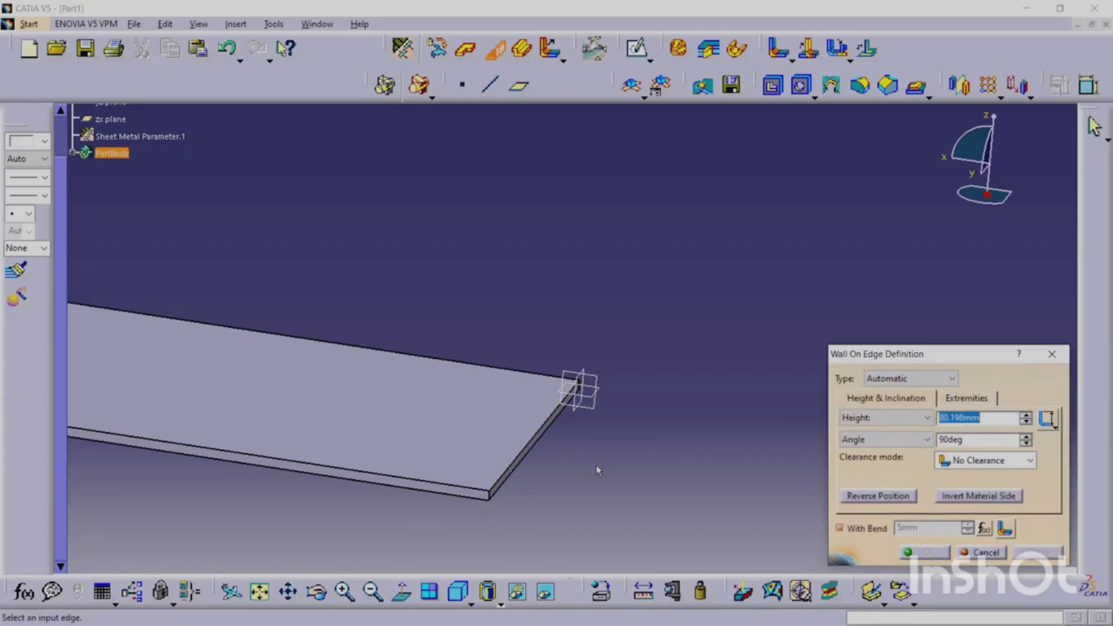
Step: Select the plate's upper short edge beside the origin for the wall again and set the wall height to 76.198 mm
middle_click_drag(596, 467, 650, 319)
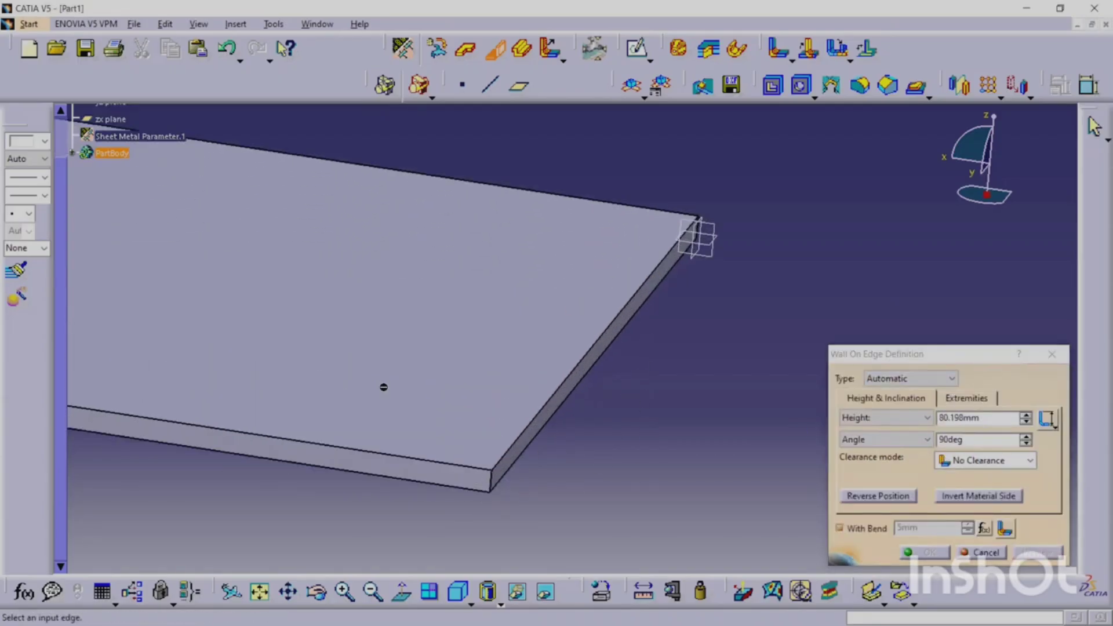
middle_click_drag(671, 152, 605, 408)
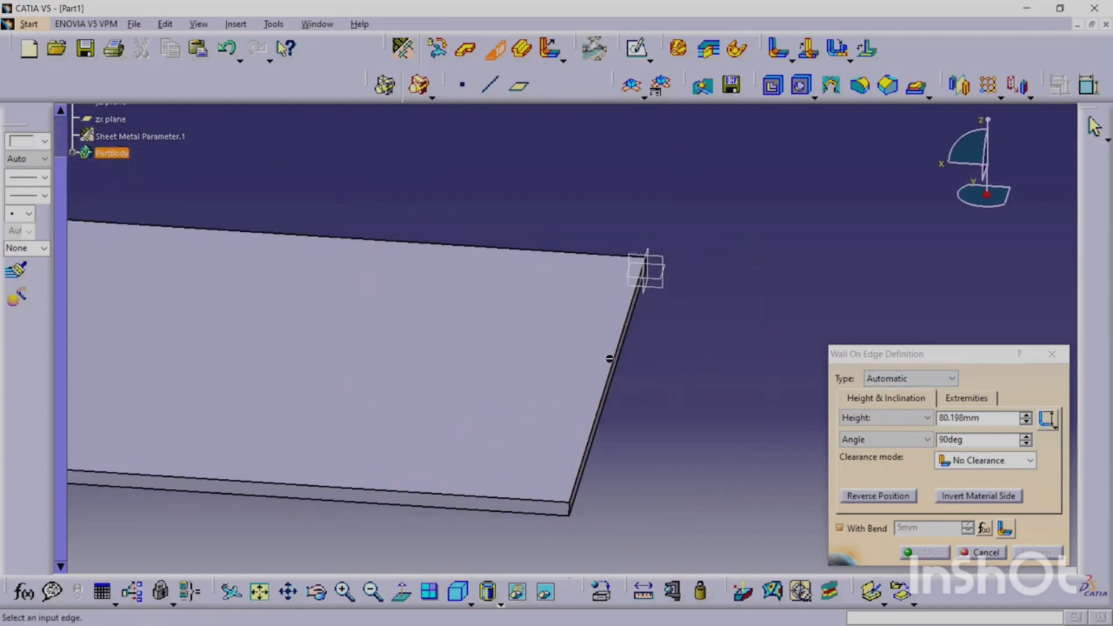
left_click(613, 360)
middle_click_drag(524, 429, 601, 412)
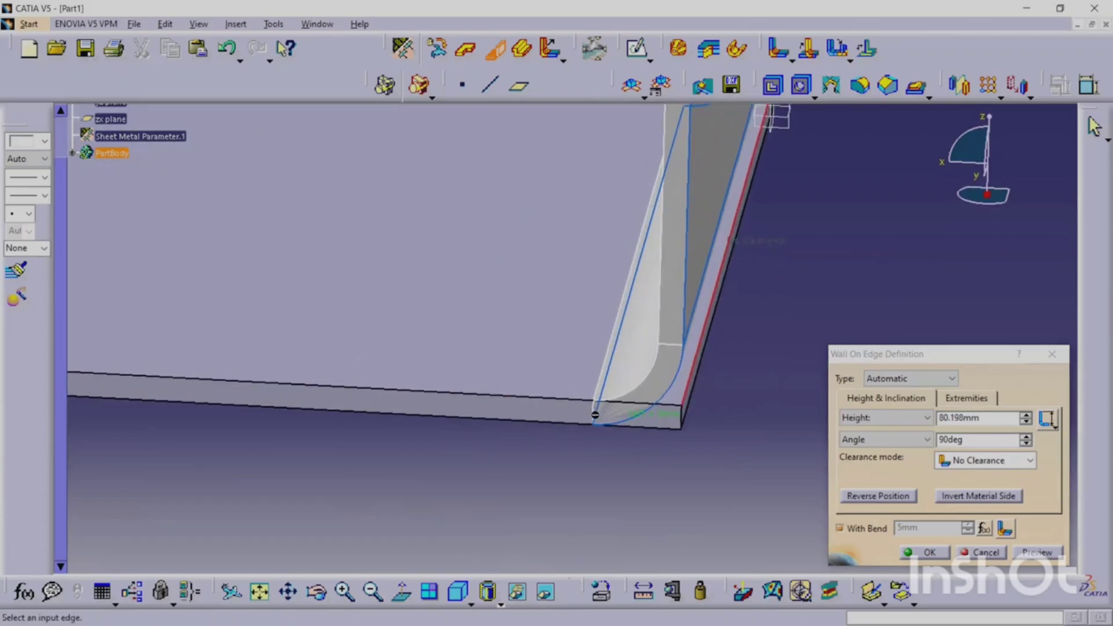
middle_click_drag(687, 425, 736, 339)
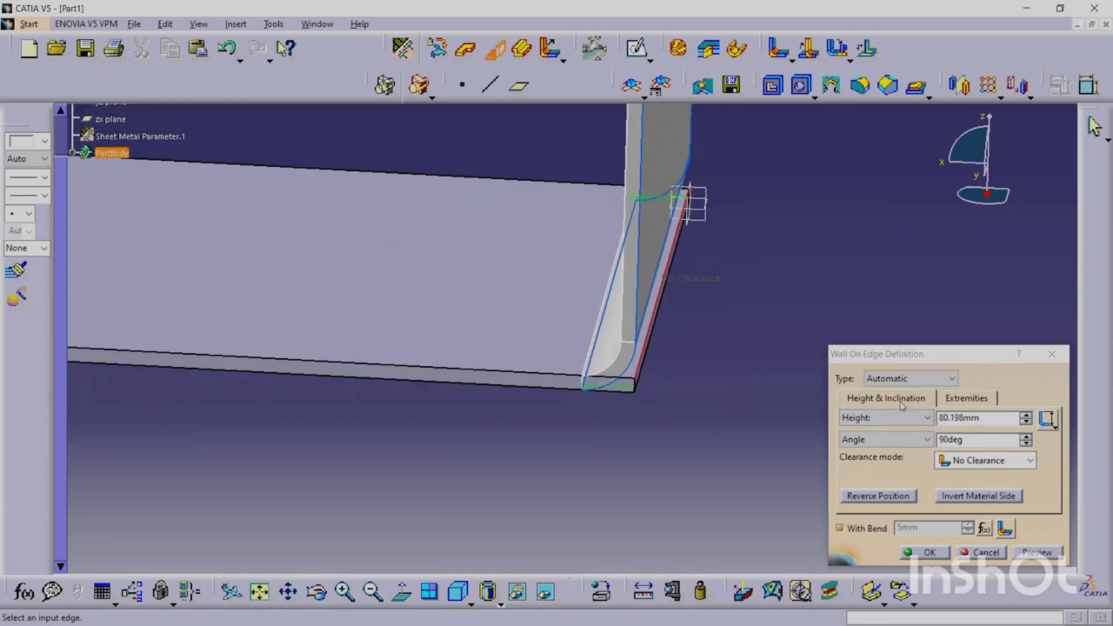
left_click_drag(942, 358, 865, 291)
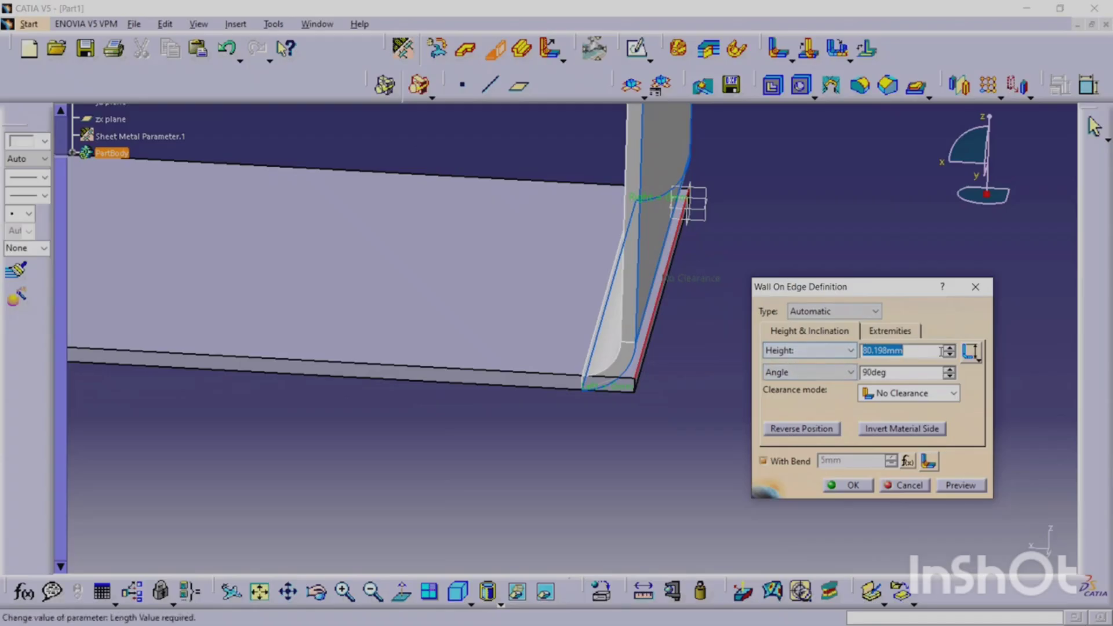
left_click(950, 355)
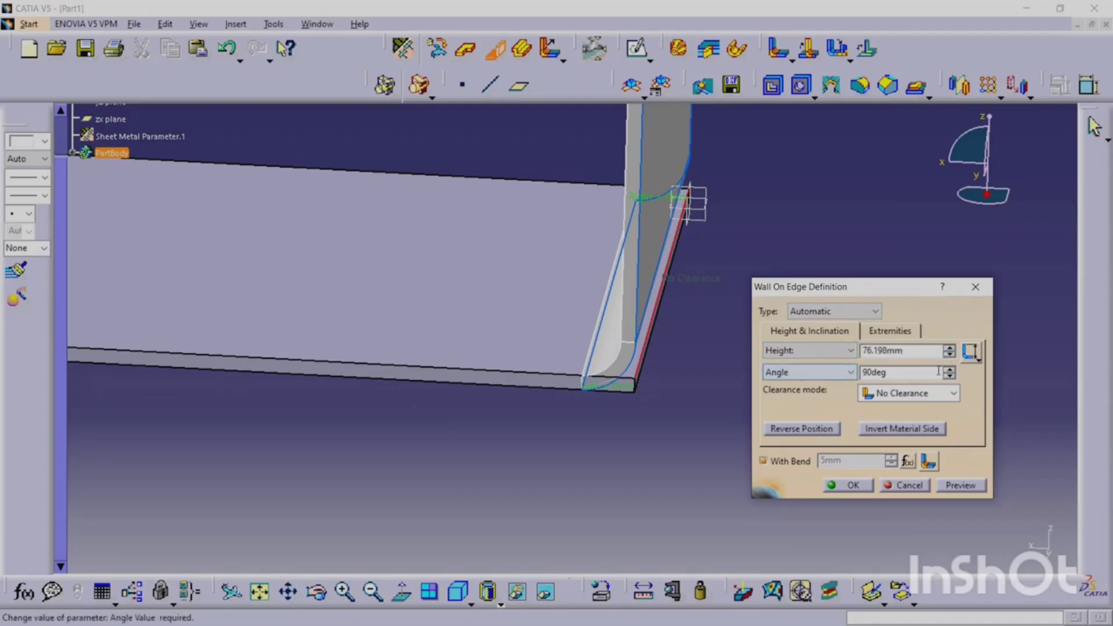
Step: Try measuring the edge wall's height from the plate's inner face, and switch back to measuring from the outer face
left_click(974, 355)
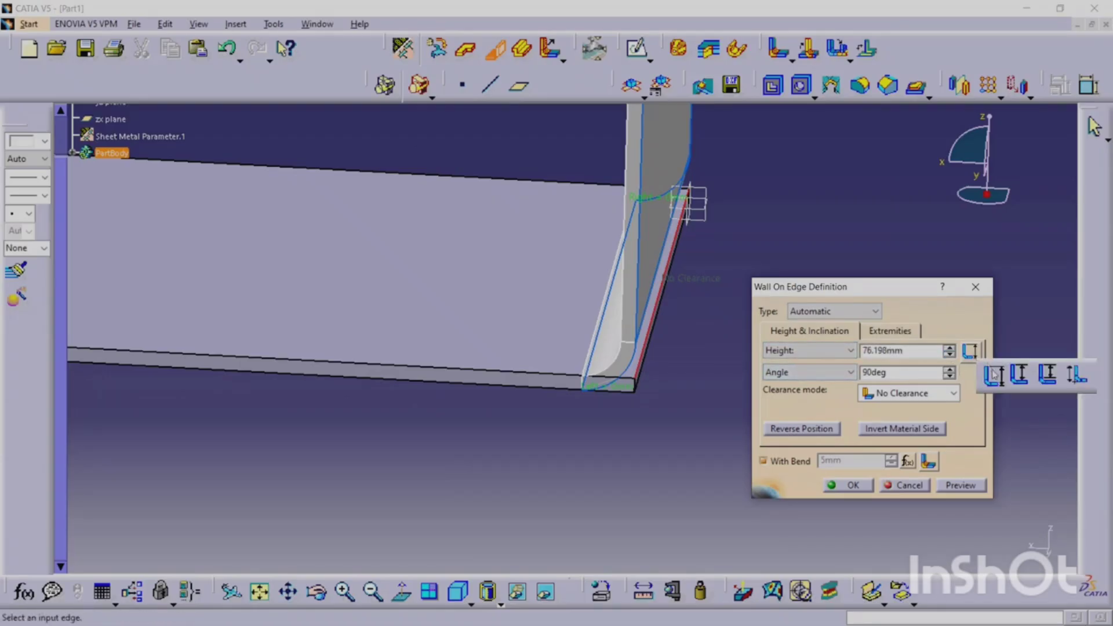
left_click(1022, 376)
middle_click_drag(744, 217, 607, 321)
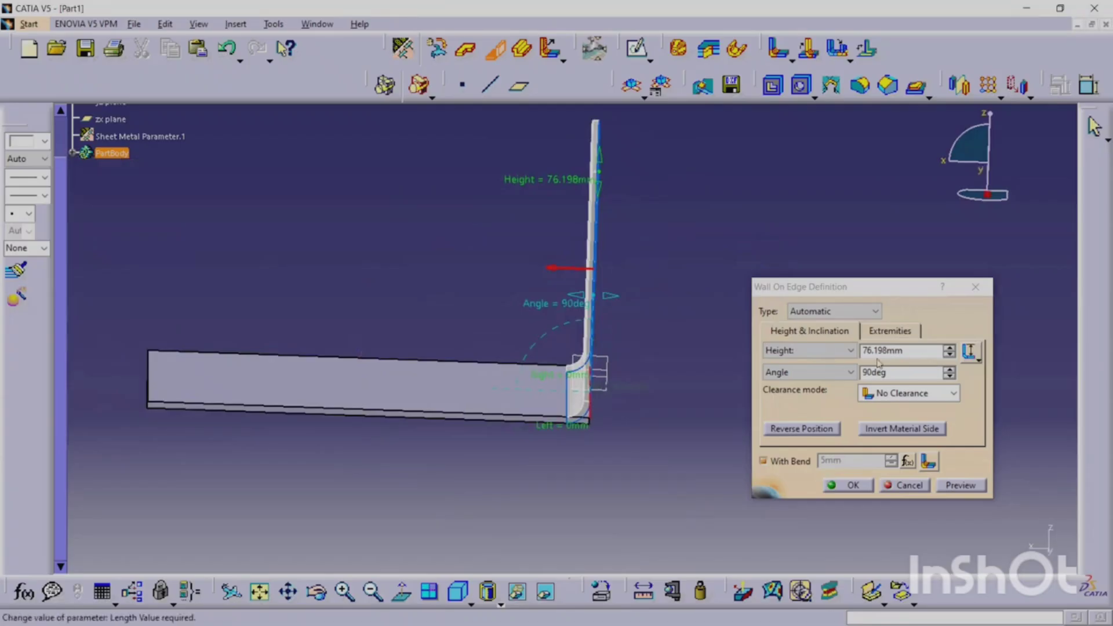
middle_click_drag(720, 411, 721, 378, "ctrl")
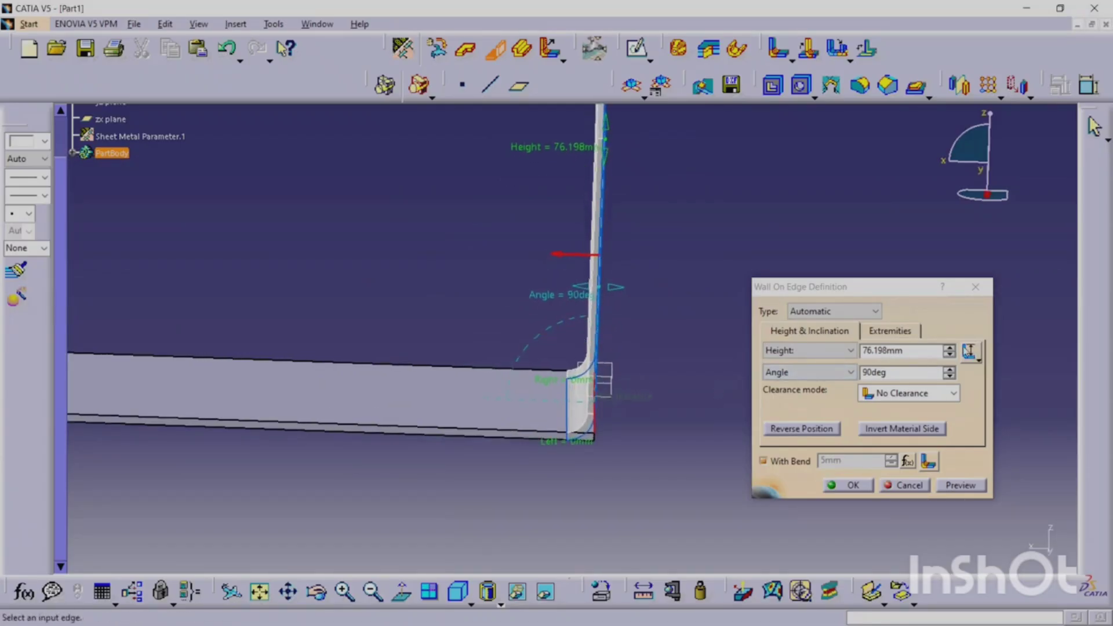
middle_click_drag(436, 372, 445, 462)
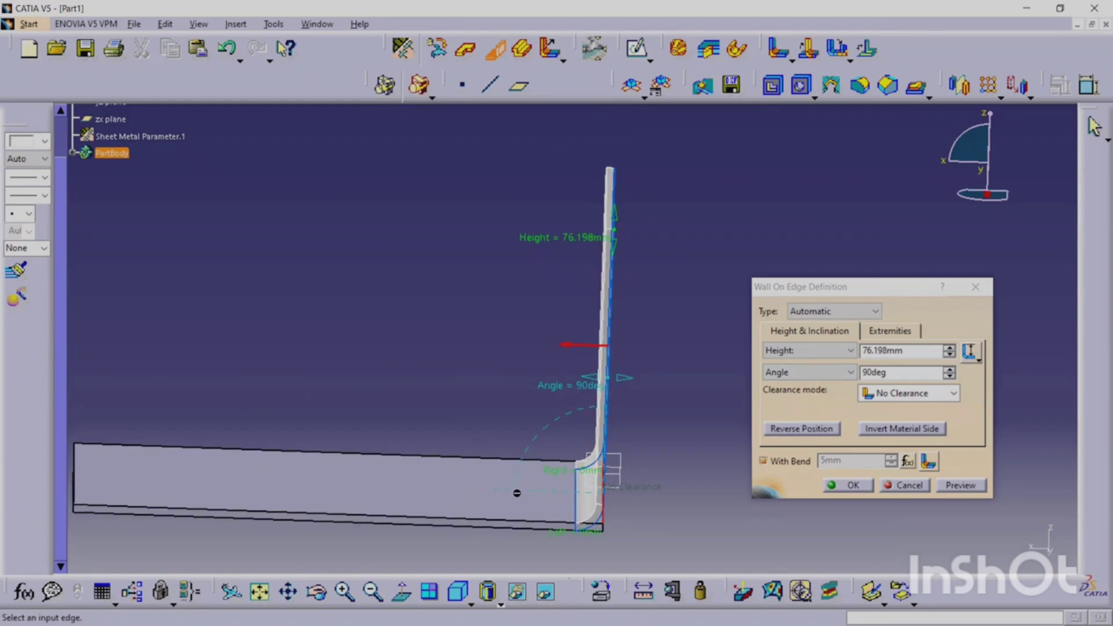
left_click(978, 361)
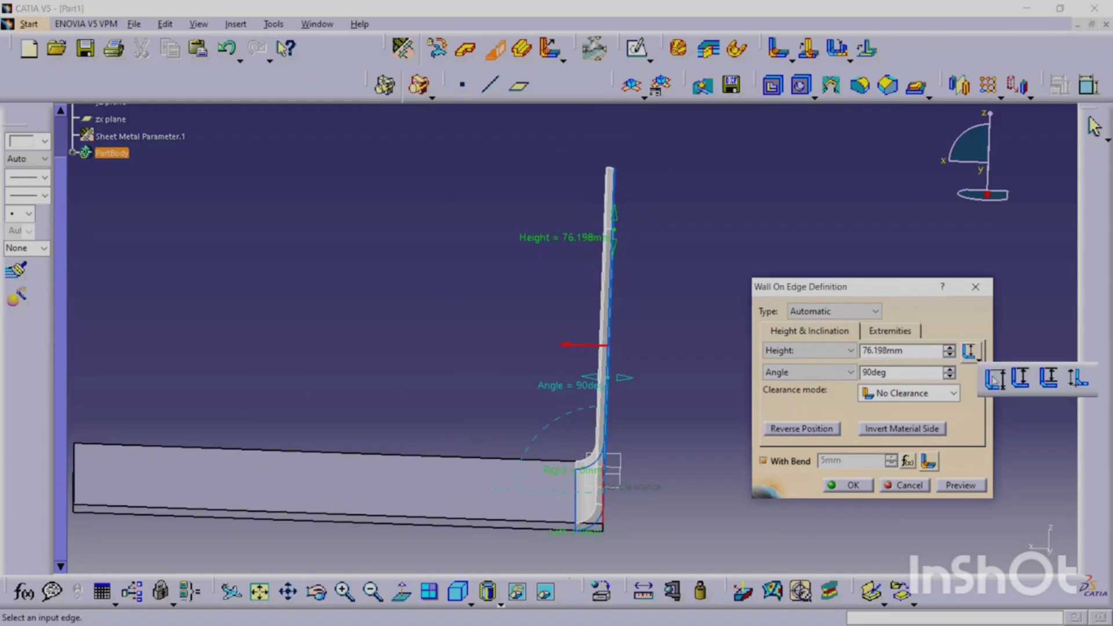
left_click(995, 381)
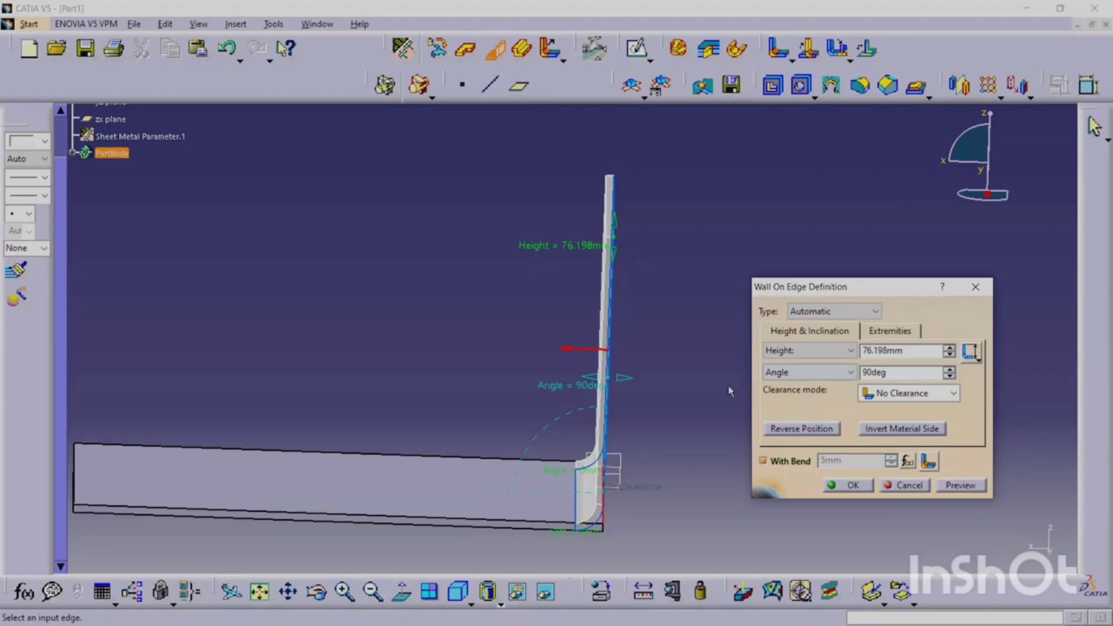
Step: Try the second height reference option for the edge wall and view the wall from the side
middle_click_drag(631, 319, 537, 378)
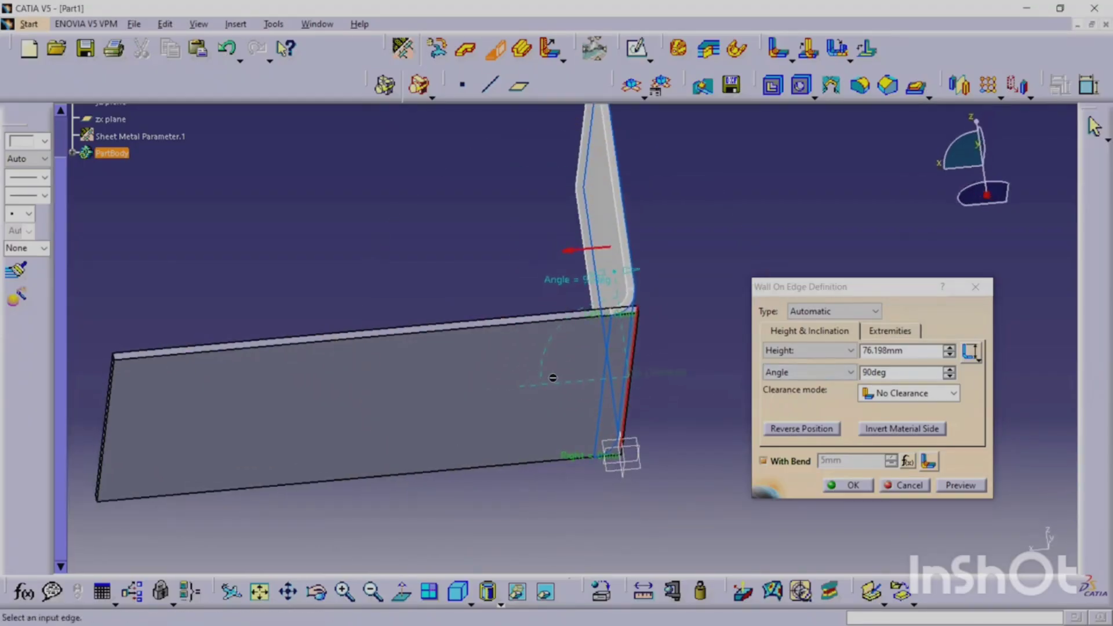
middle_click_drag(611, 256, 623, 409)
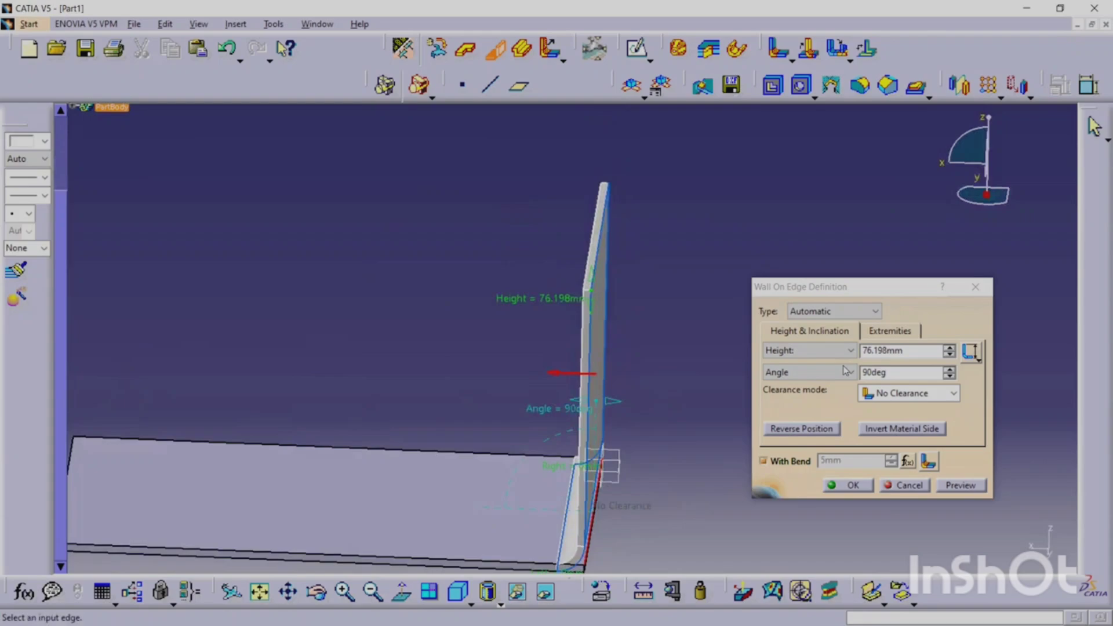
left_click(977, 359)
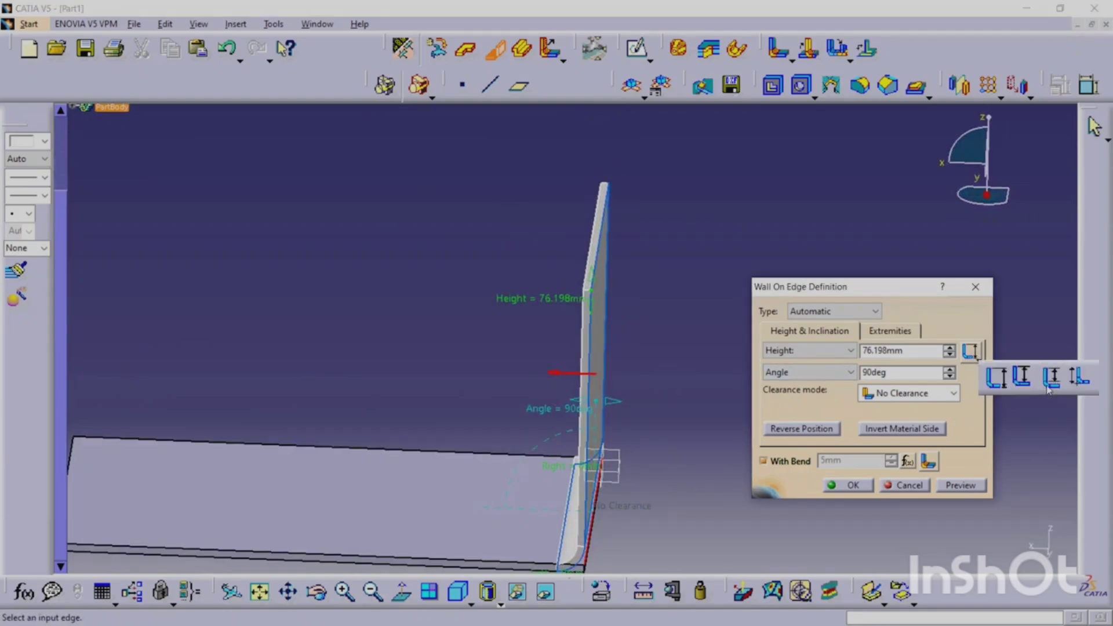
left_click(1025, 380)
middle_click_drag(598, 452, 583, 225)
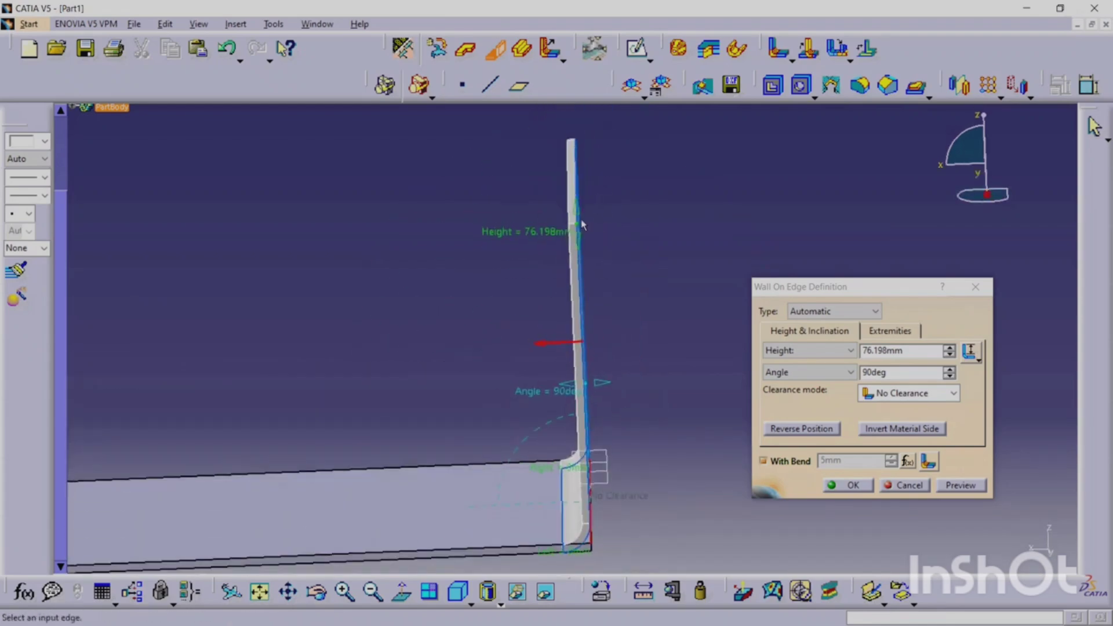
middle_click_drag(634, 262, 676, 235)
Step: Set the edge wall's height reference to the fourth option and preview the wall
left_click(975, 355)
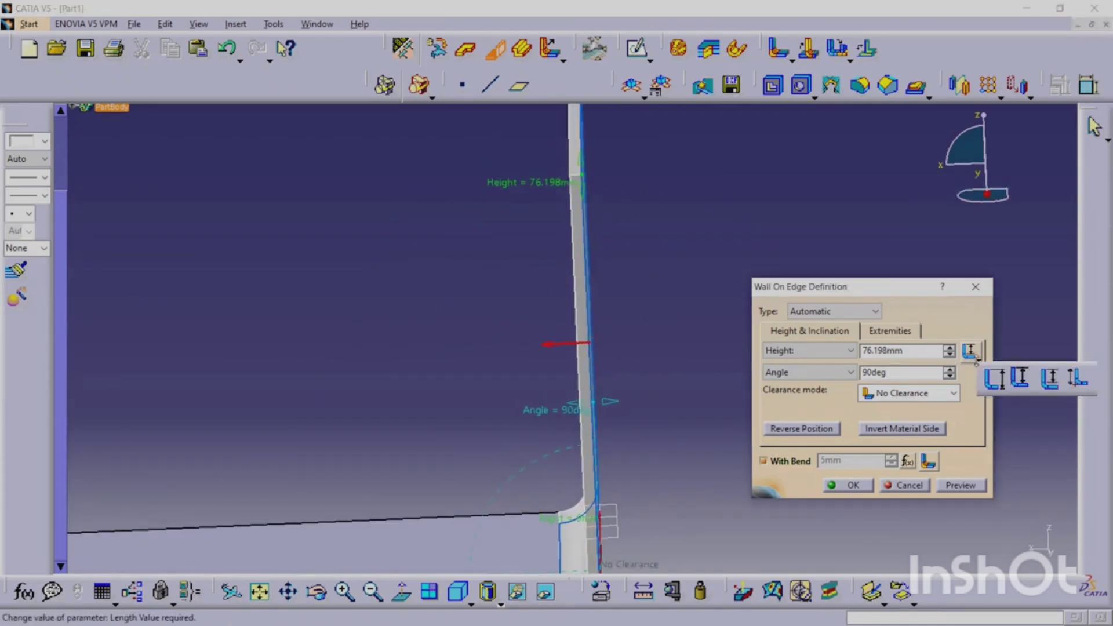
left_click(1073, 388)
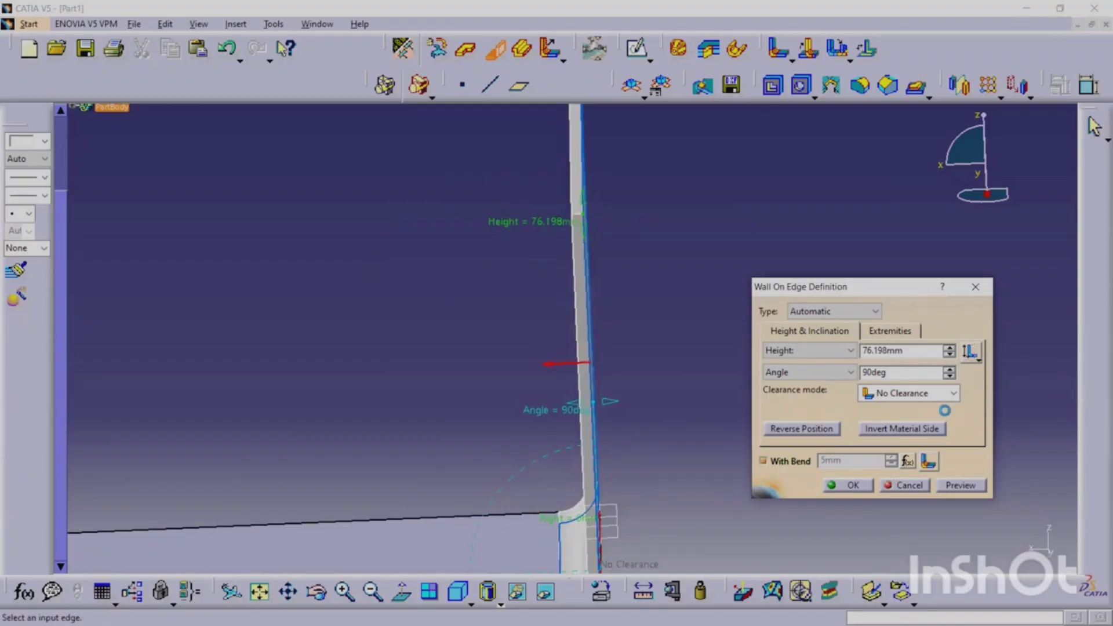
mouse_move(638, 385)
middle_mouse_down()
mouse_move(628, 378)
mouse_move(639, 374)
mouse_move(646, 391)
middle_mouse_up()
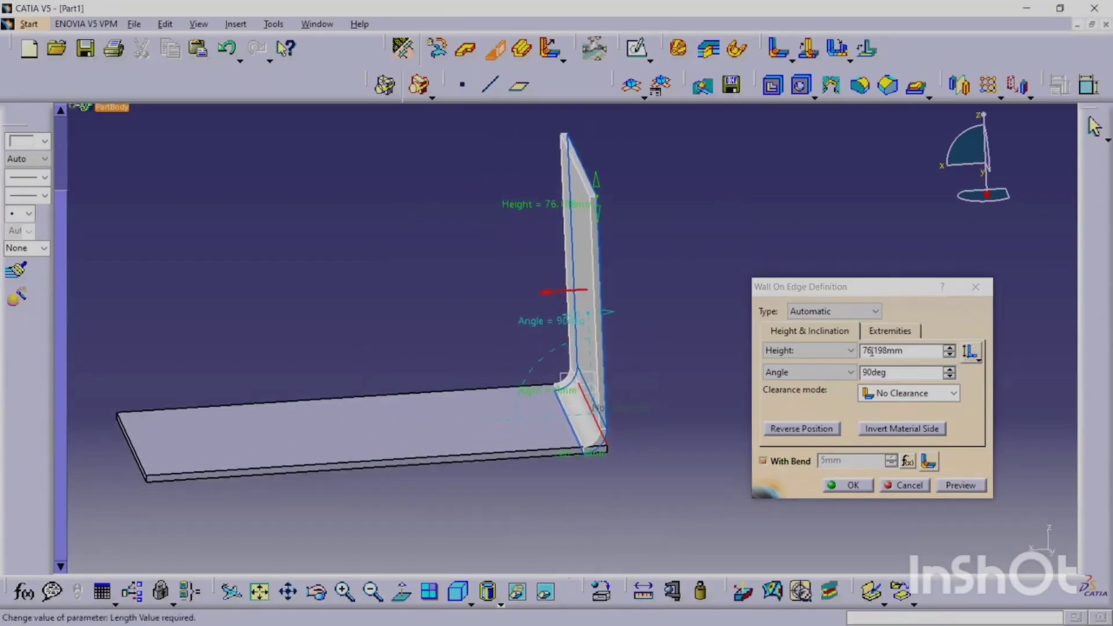
left_click(959, 485)
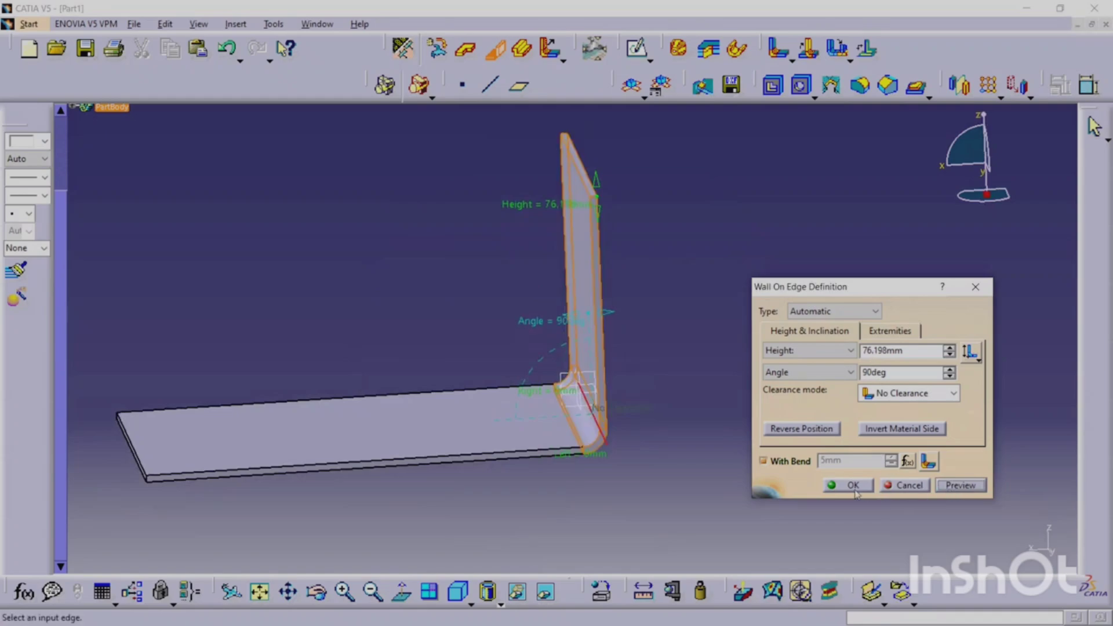
left_click(672, 591)
middle_click_drag(621, 294, 667, 243)
left_click(625, 255)
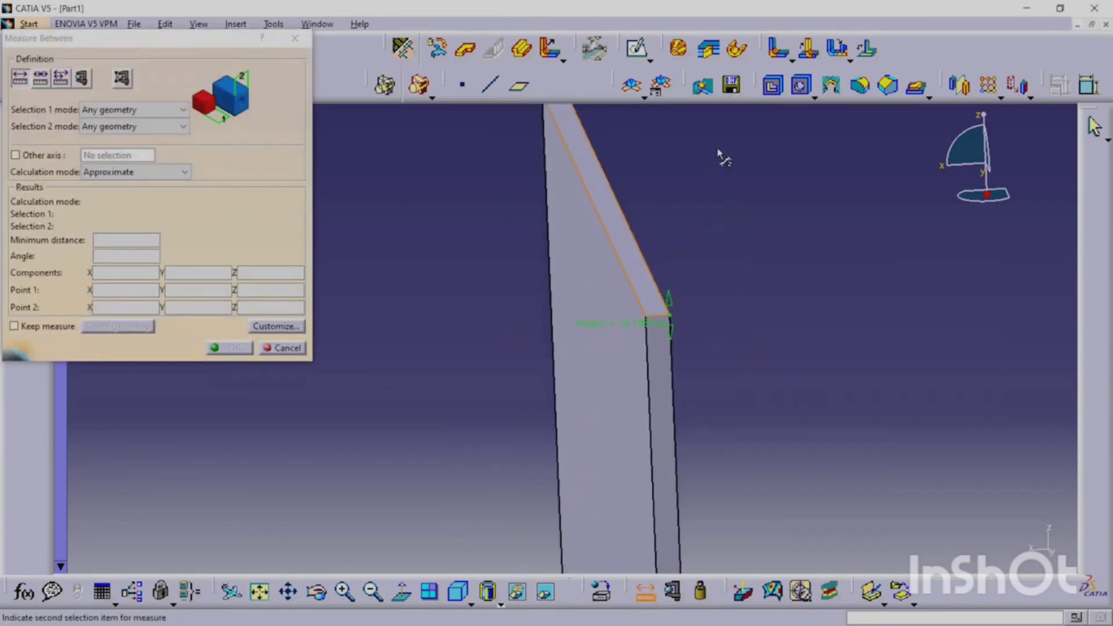
middle_click_drag(719, 152, 715, 155)
left_click(492, 413)
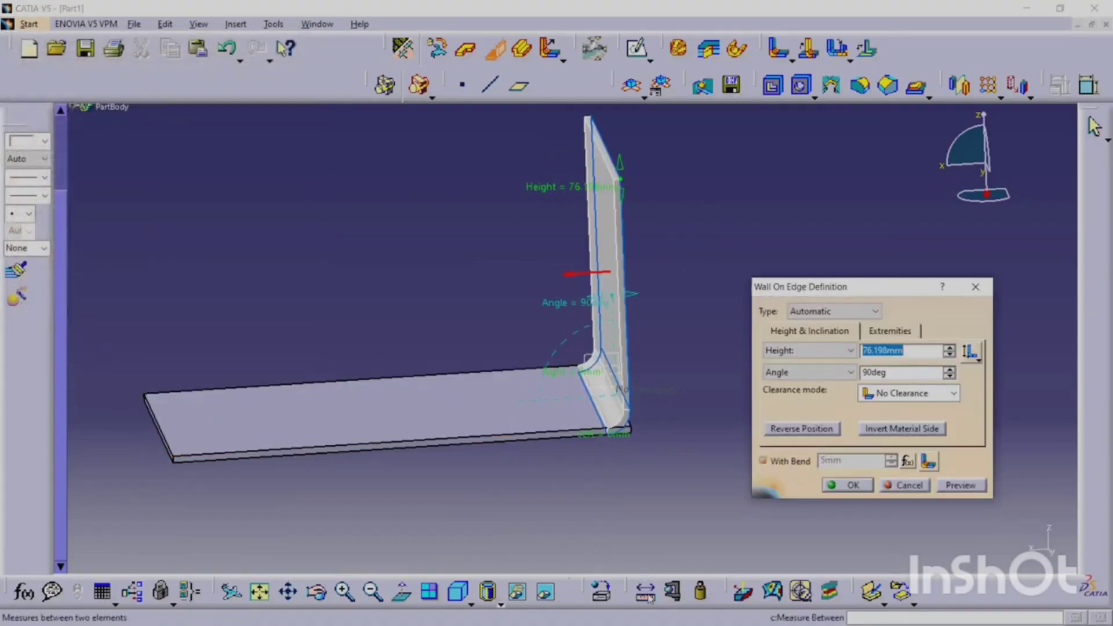
left_click(646, 592)
middle_click_drag(626, 264, 897, 264)
middle_click_drag(813, 215, 570, 375)
left_click(503, 397)
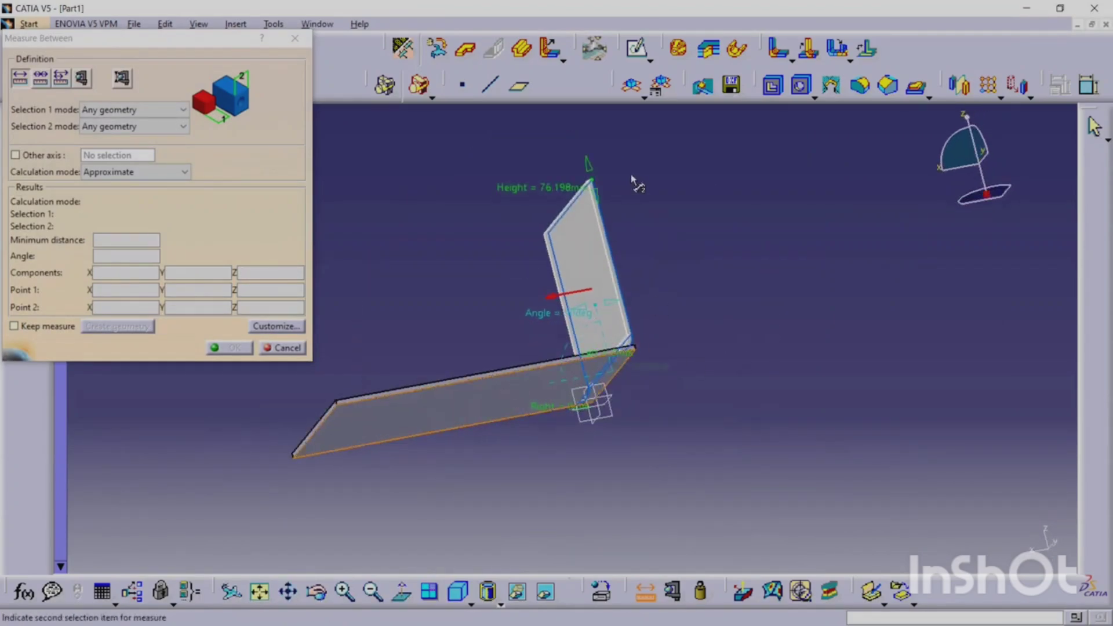
middle_click_drag(631, 174, 654, 258)
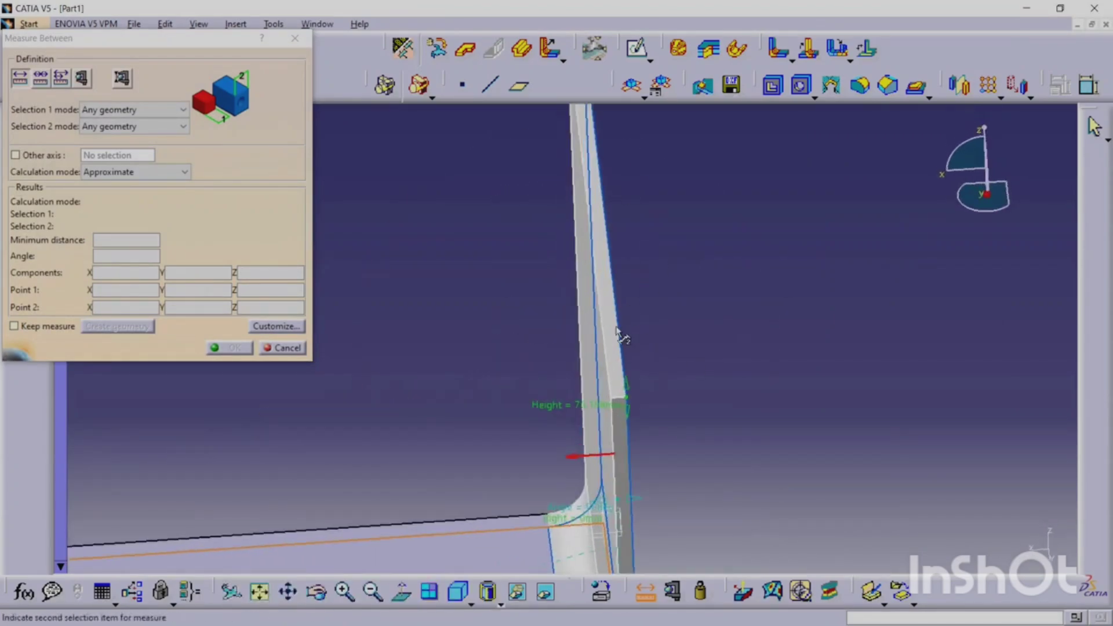
left_click(299, 348)
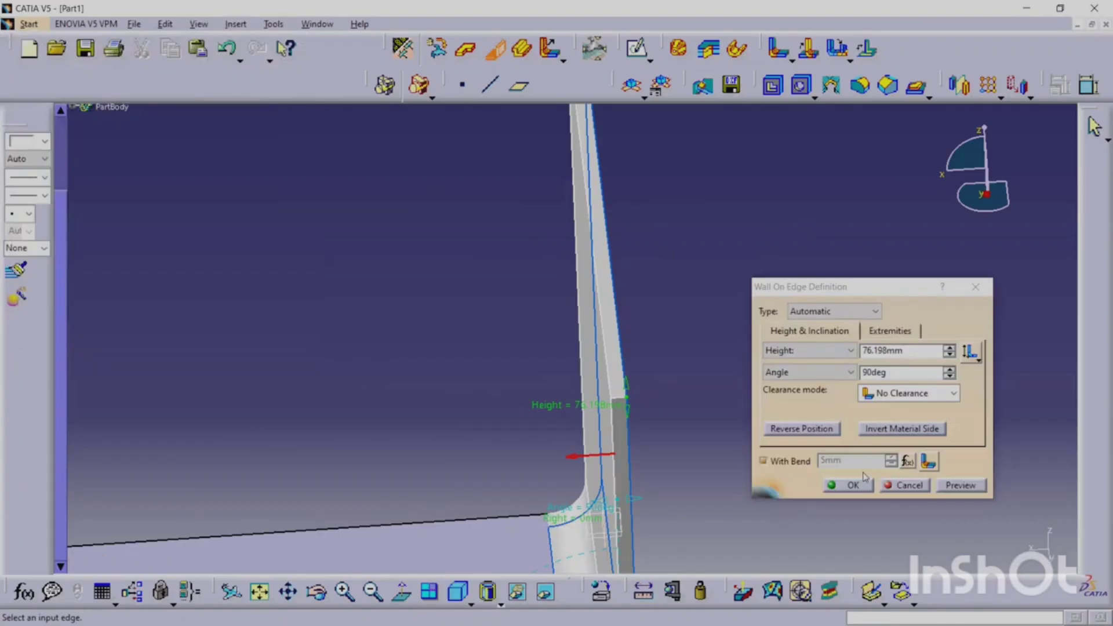
Step: Create the bent edge wall and measure the distance between its top face and the base plate's outer face
left_click(847, 484)
left_click(733, 343)
middle_click_drag(730, 286, 637, 371)
left_click(644, 592)
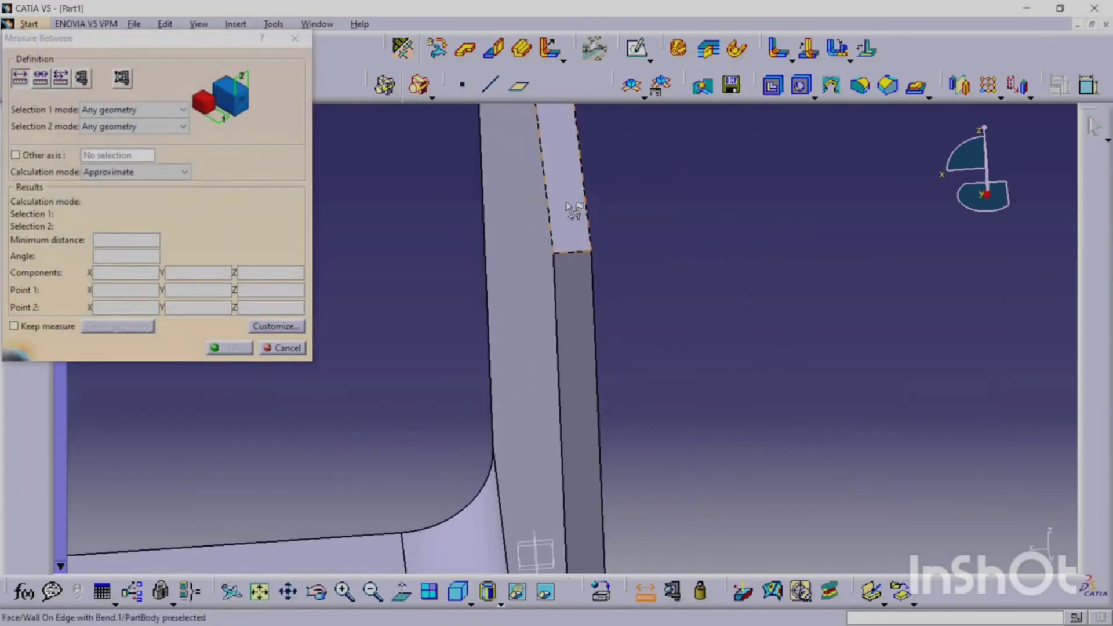
left_click(572, 211)
mouse_move(574, 215)
middle_mouse_down()
mouse_move(611, 336)
mouse_move(587, 216)
middle_mouse_up()
left_click(498, 387)
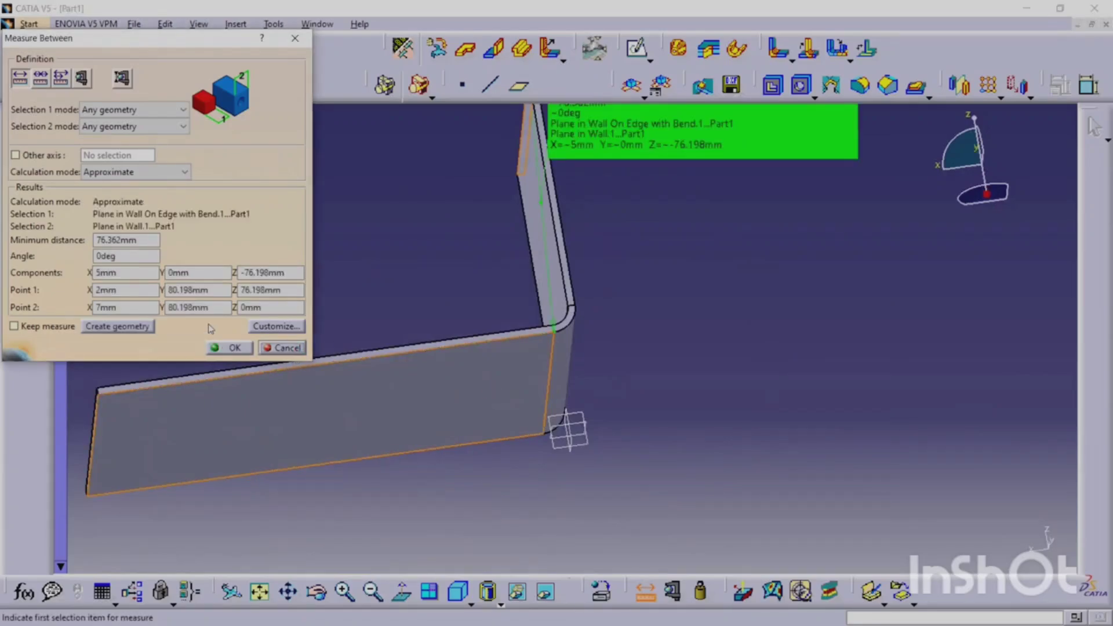
Step: Examine the X, Y and Z components of the measured distance and discard the measurement
middle_click_drag(877, 185, 1007, 151)
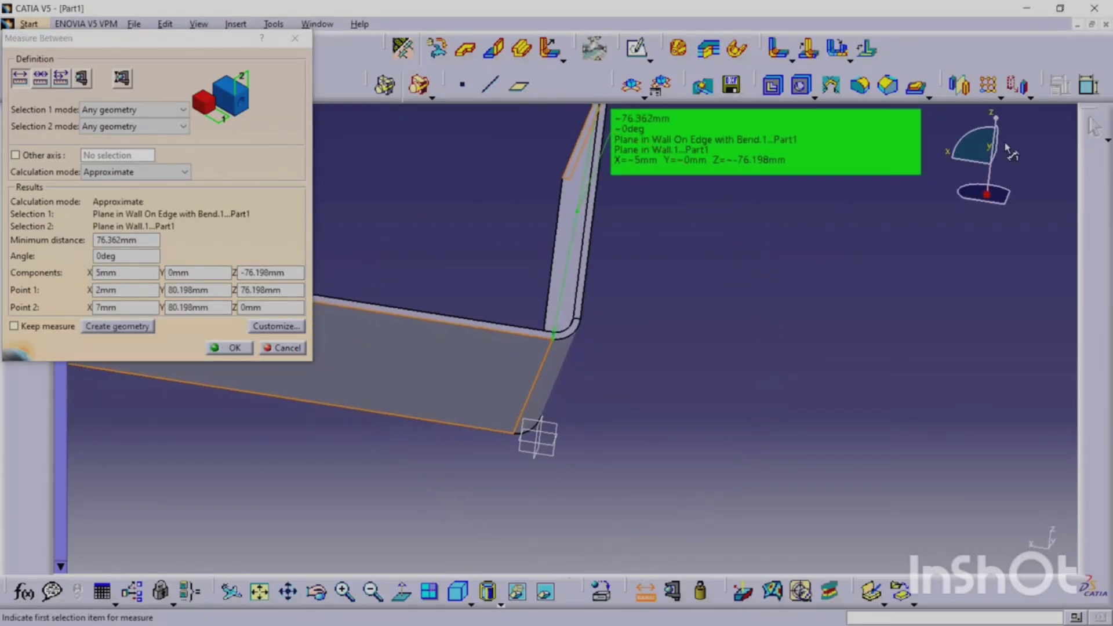
middle_click_drag(726, 190, 603, 325)
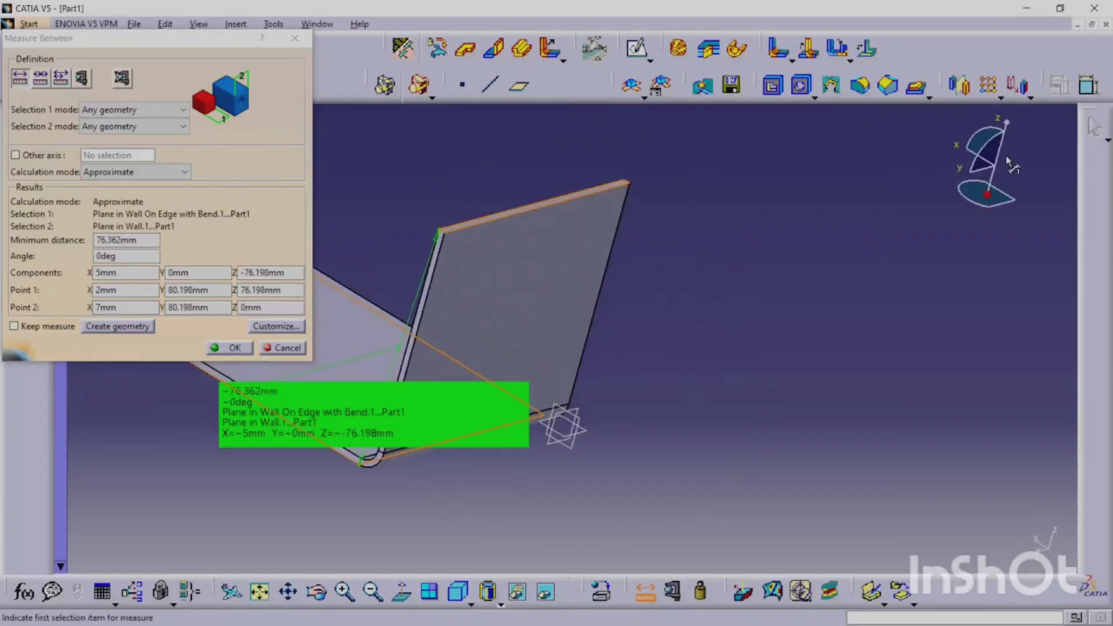
double_click(106, 272)
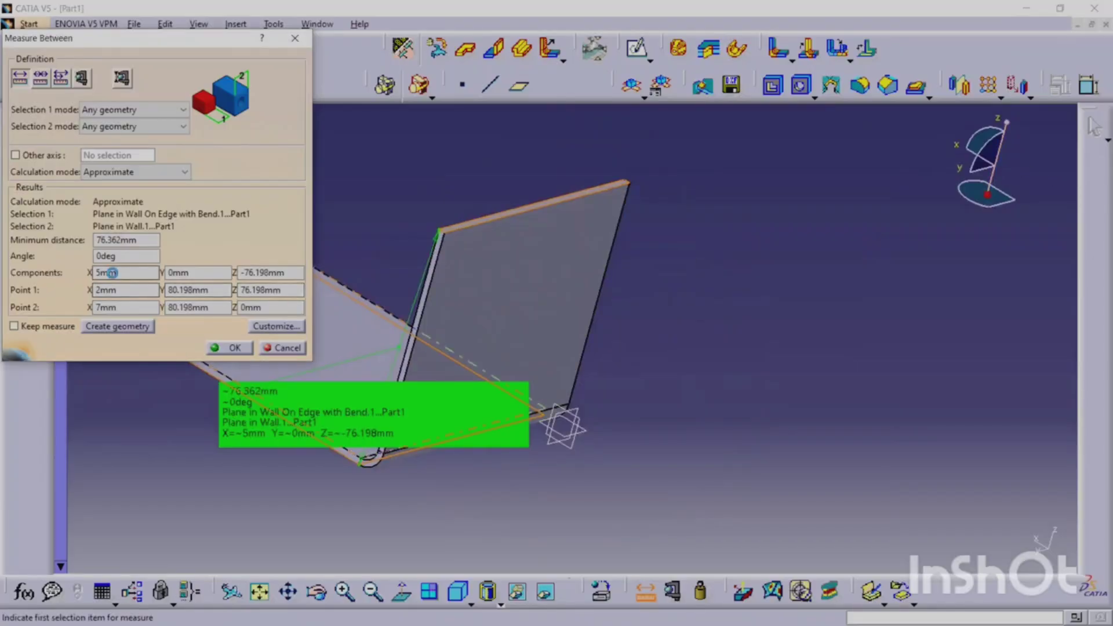
double_click(196, 273)
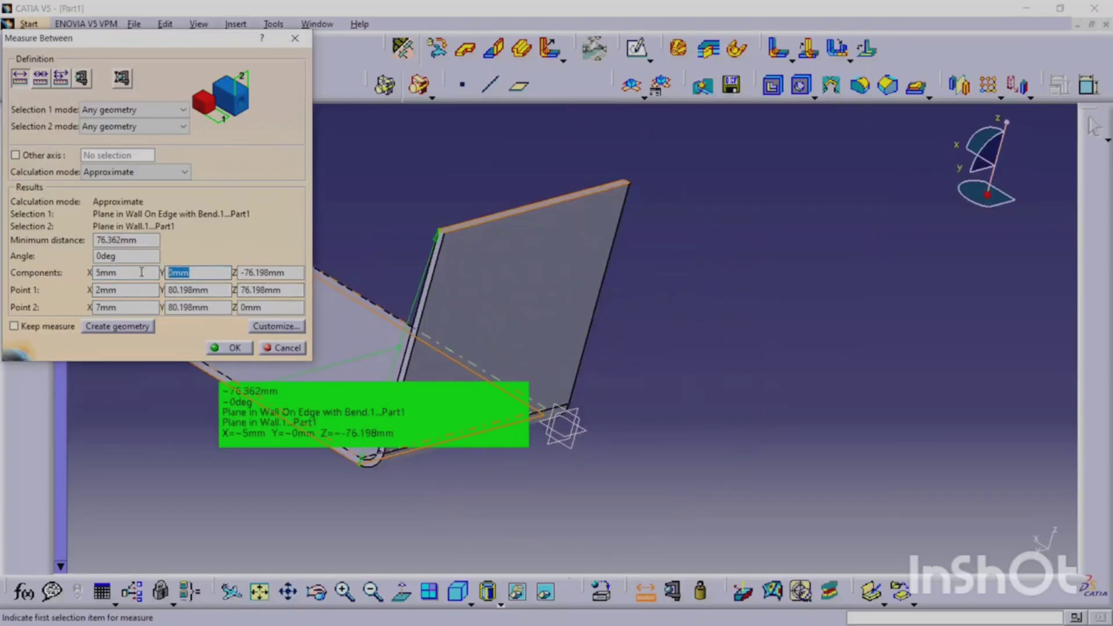
double_click(287, 273)
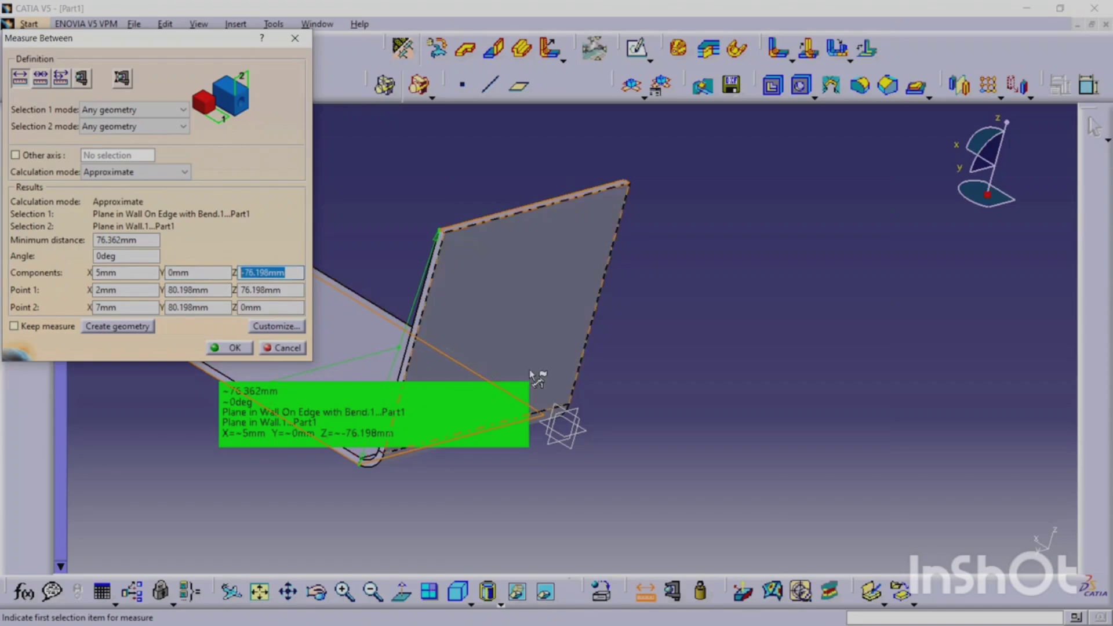
left_click(289, 345)
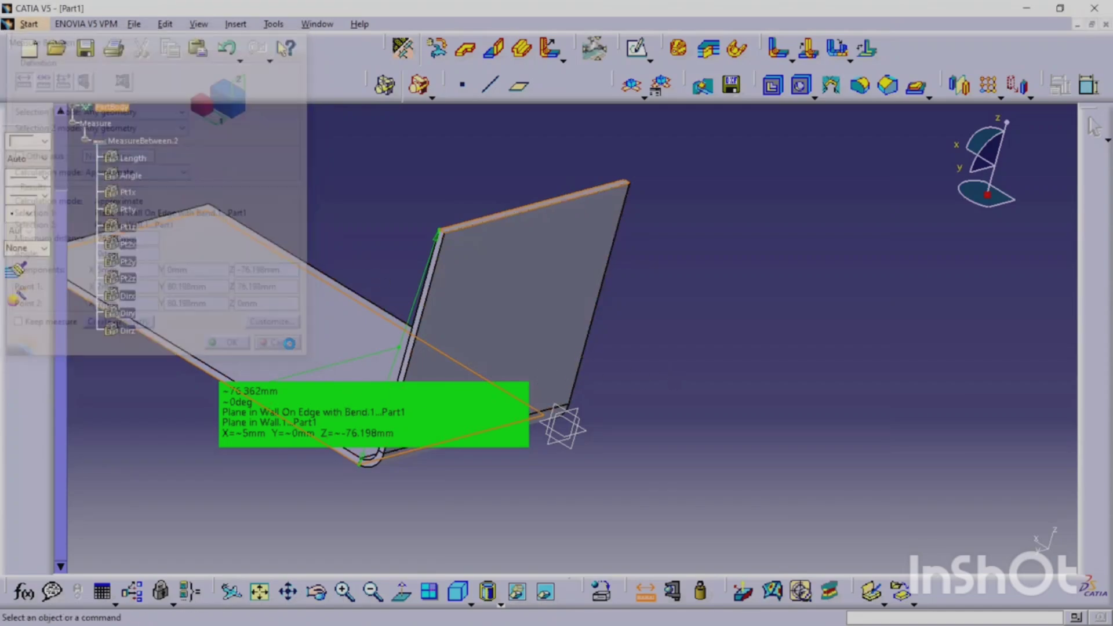
Step: Reopen the Wall On Edge with Bend.1 feature for editing and set its angle to 103 degrees
middle_click_drag(606, 277, 410, 442)
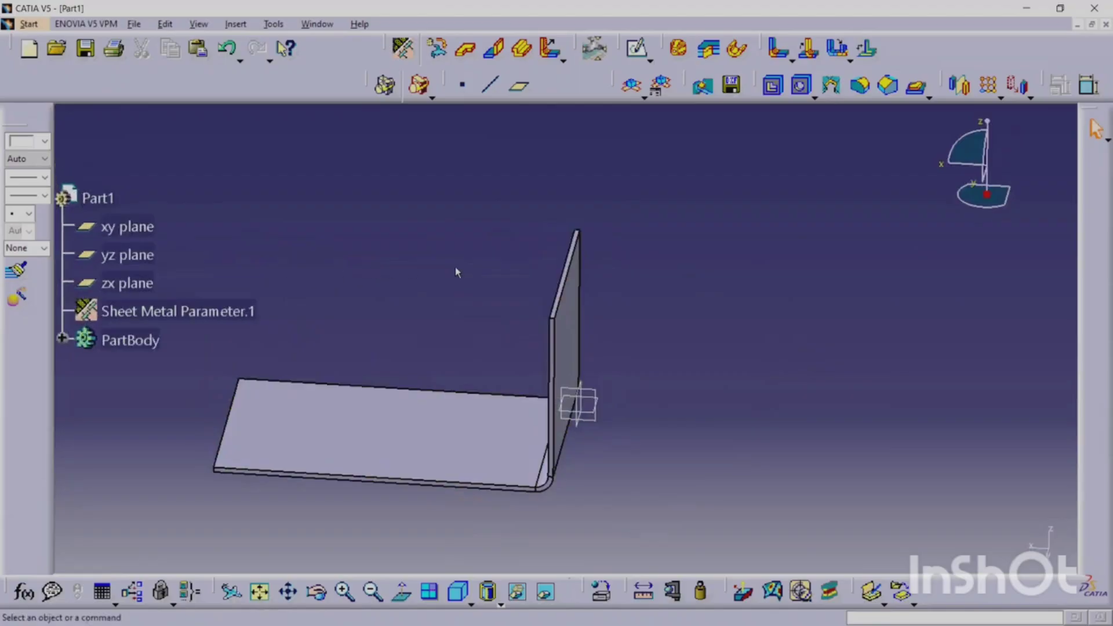
scroll(611, 265, "down", 2)
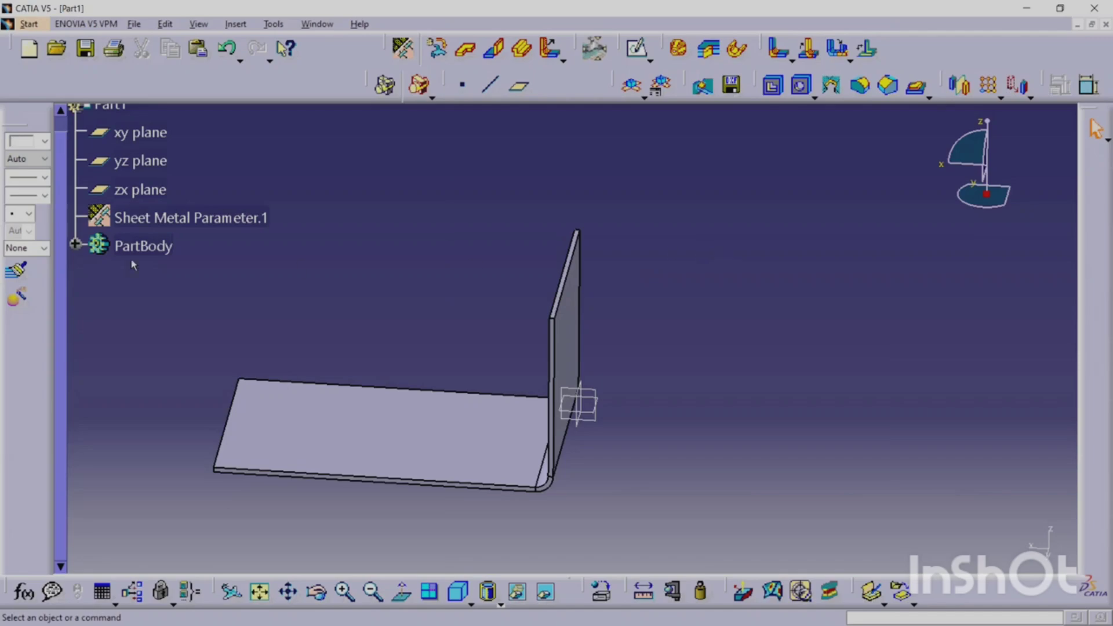
left_click(76, 244)
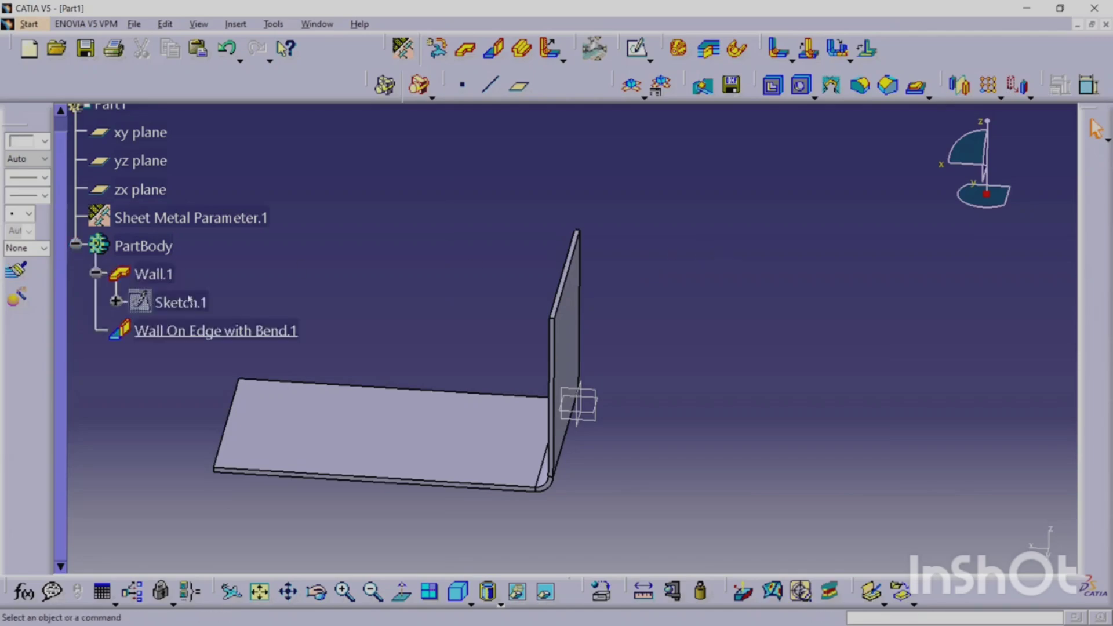
double_click(174, 329)
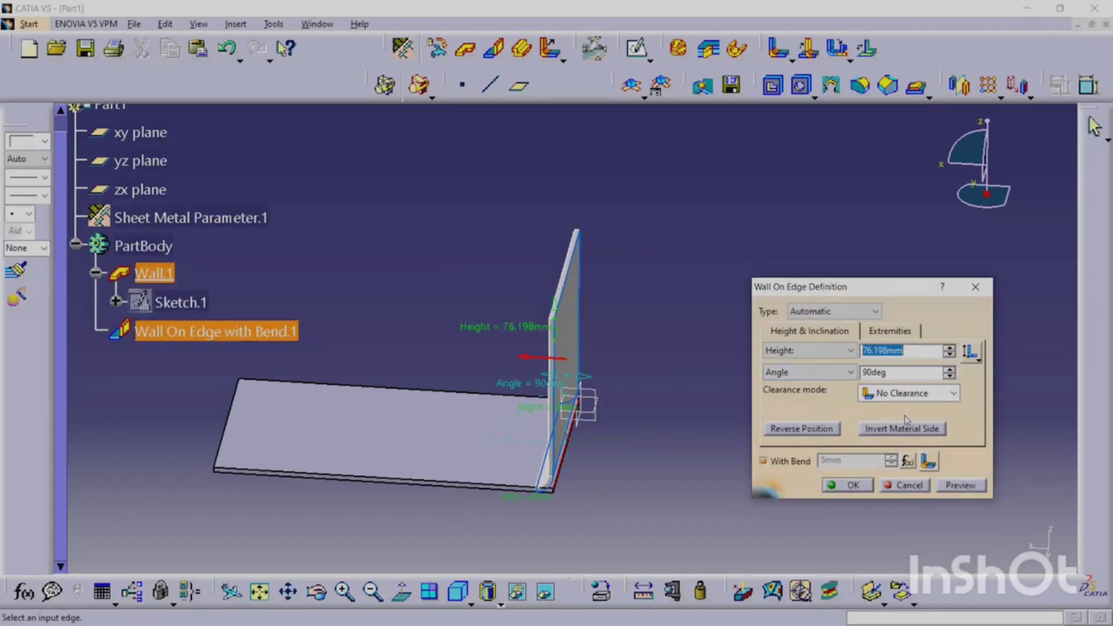
left_click(950, 371)
left_click(950, 371)
left_click(951, 371)
left_click(950, 371)
left_click(950, 371)
left_click(951, 371)
left_click(950, 371)
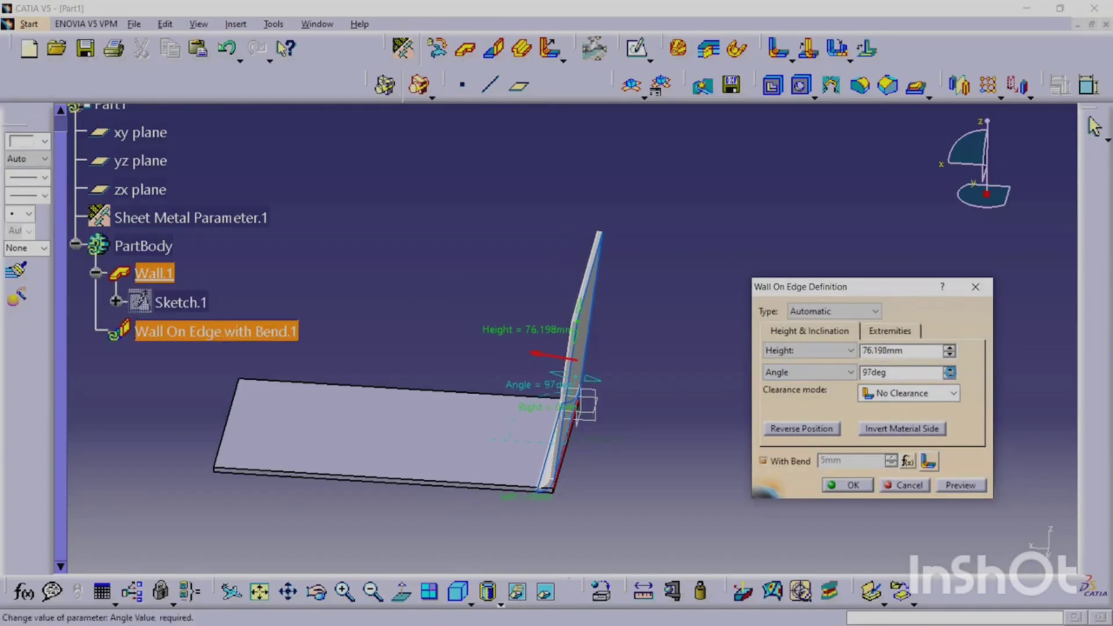
left_click(950, 371)
left_click(950, 371)
left_click(950, 371)
left_click(950, 371)
left_click(950, 371)
left_click(951, 371)
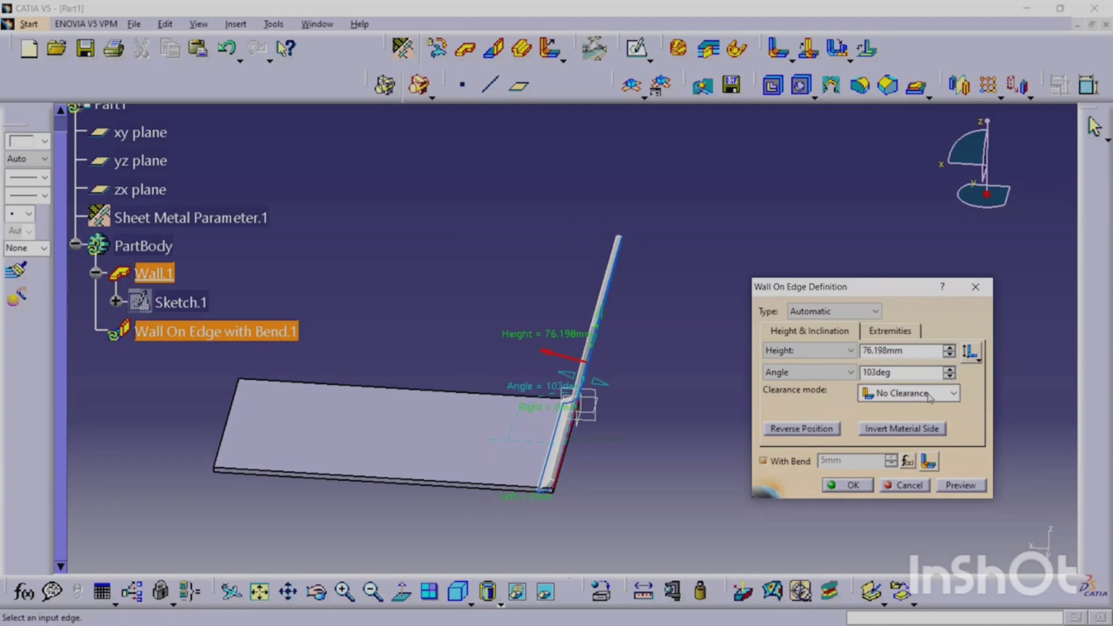
Step: Keep the wall's clearance mode at No Clearance and examine how the bend meets the plate's edge
left_click(936, 394)
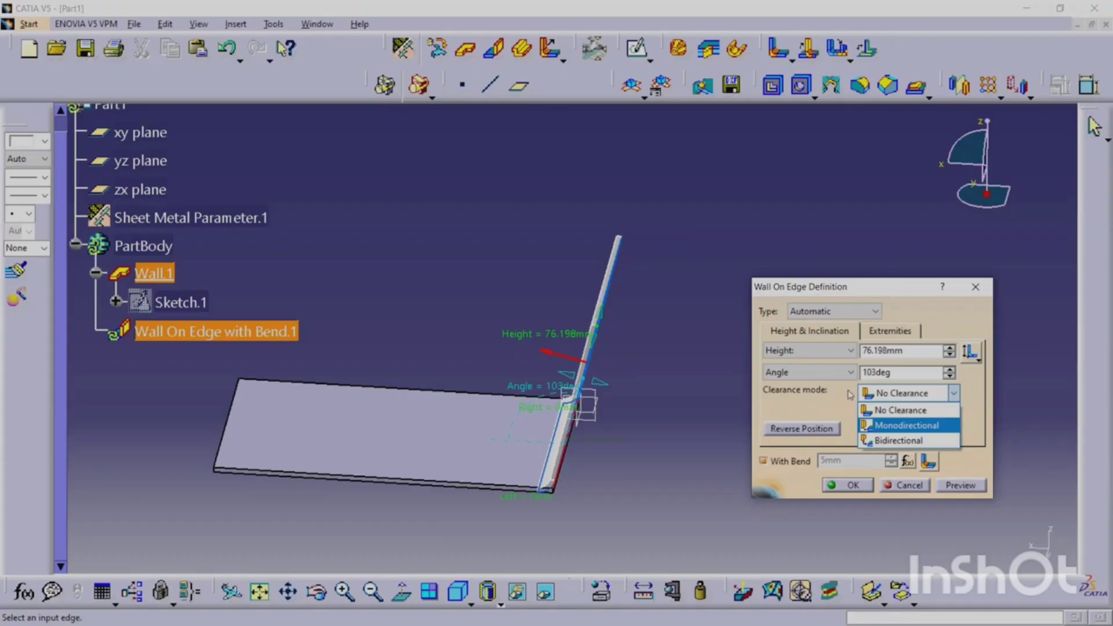
left_click(901, 409)
middle_click_drag(629, 461, 652, 464)
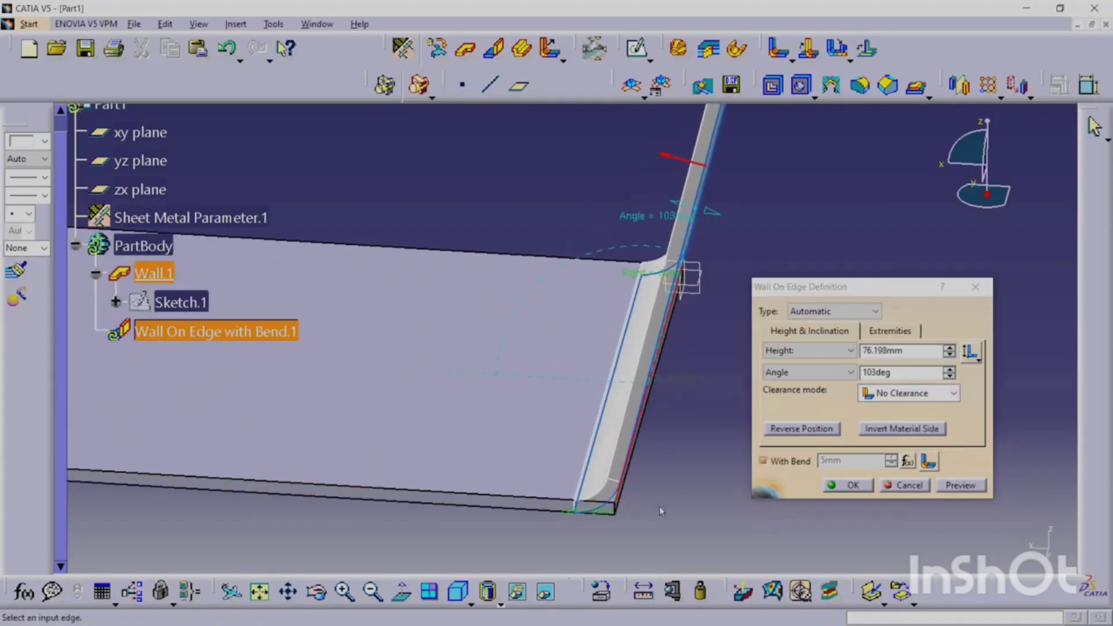
middle_click_drag(661, 512, 639, 493)
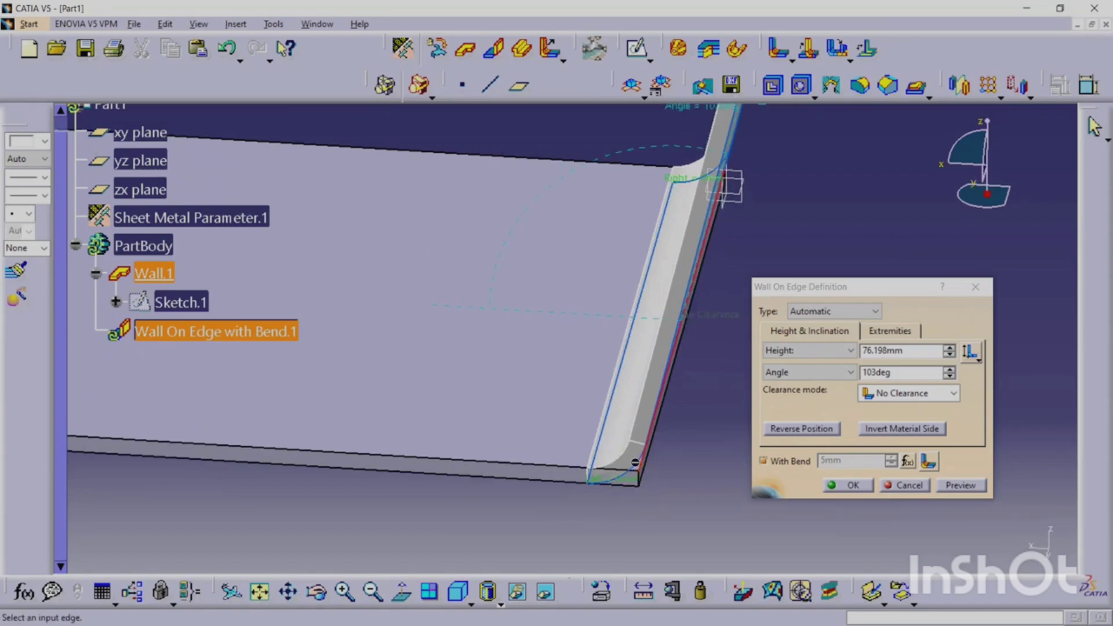
Step: Try the Monodirectional clearance mode on the edge wall, then set it to Bidirectional and accept the bend-value formula
left_click(950, 394)
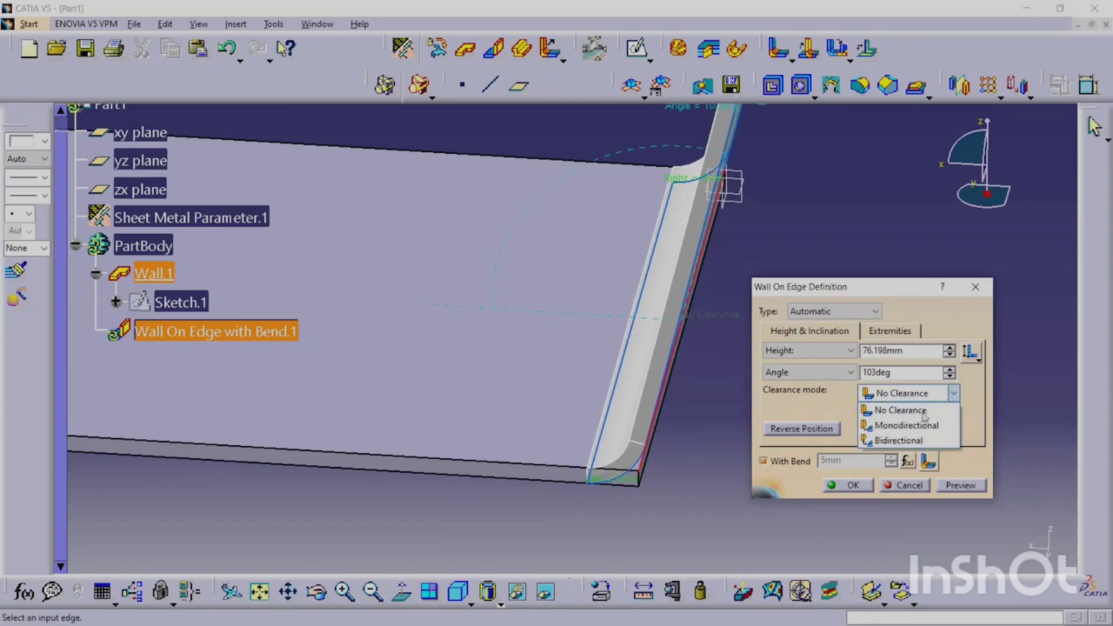
left_click(913, 426)
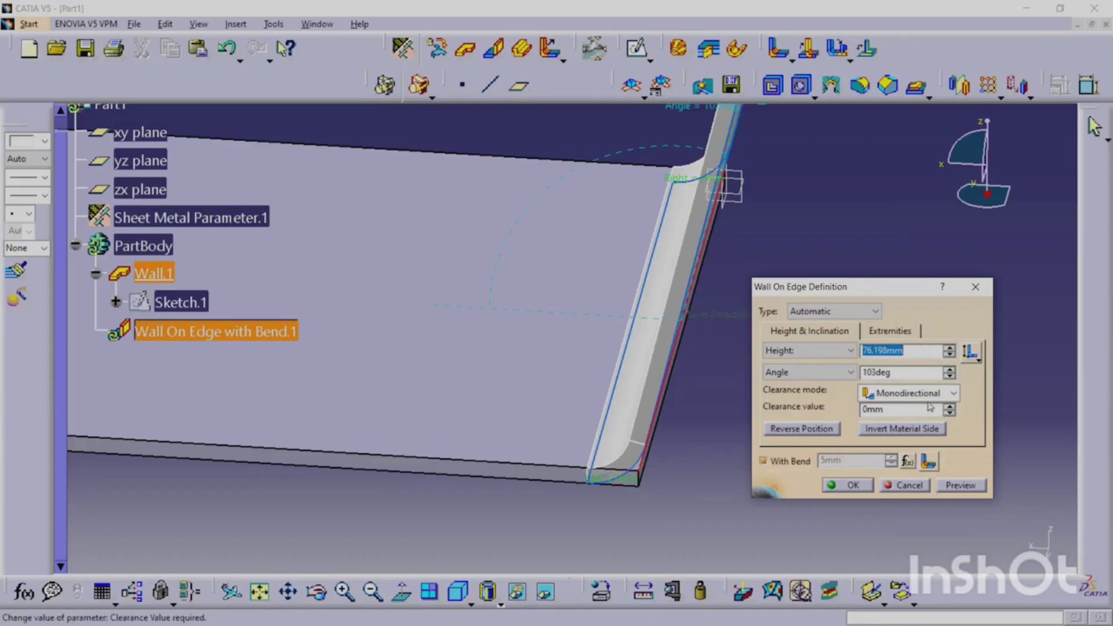
left_click(928, 395)
left_click(904, 434)
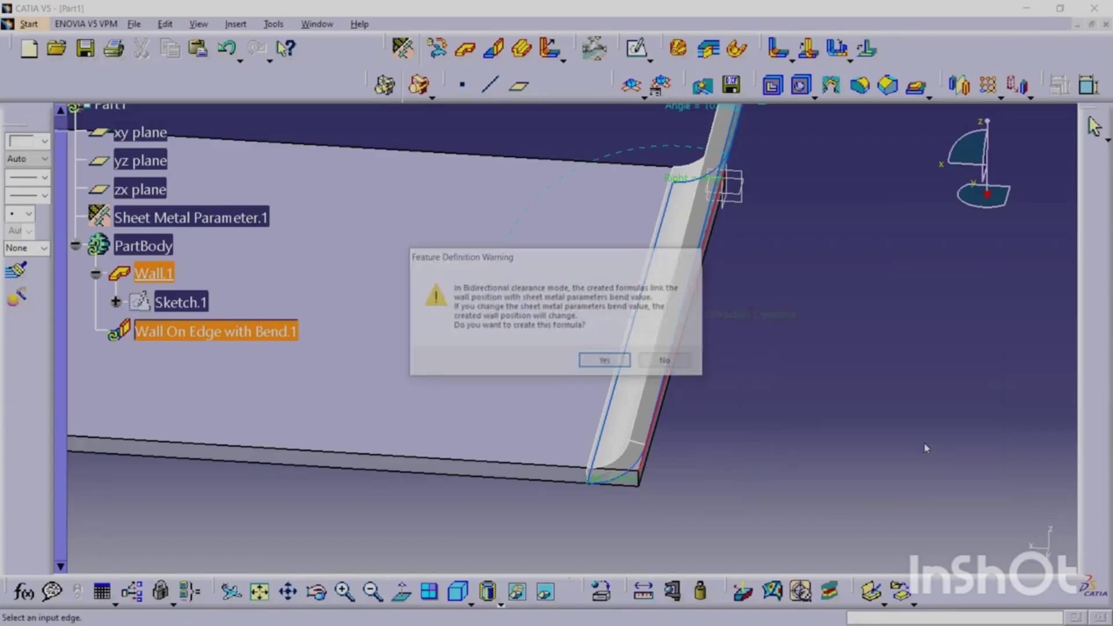
left_click(621, 365)
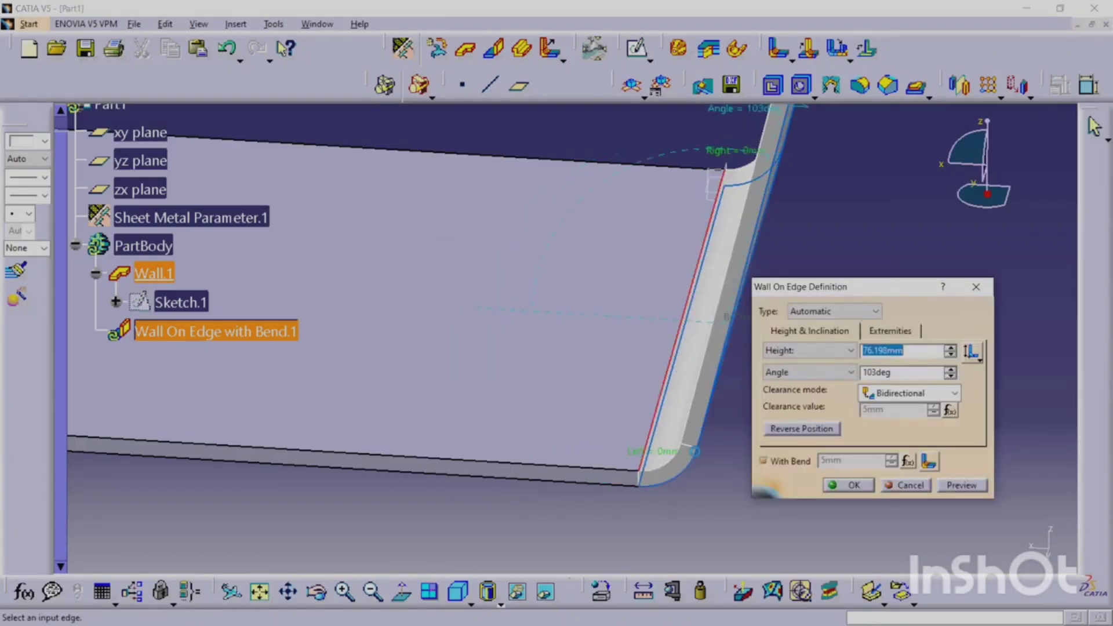
Step: Compare the edge wall with Monodirectional clearance of 5 mm and return it to Bidirectional clearance with its formula
left_click(927, 393)
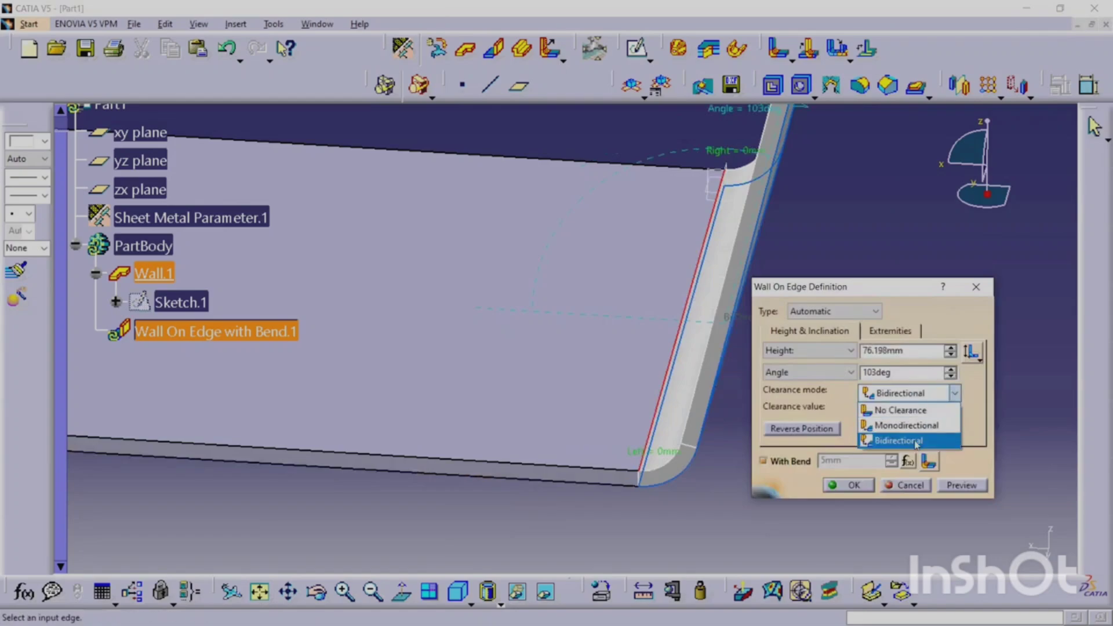
left_click(930, 428)
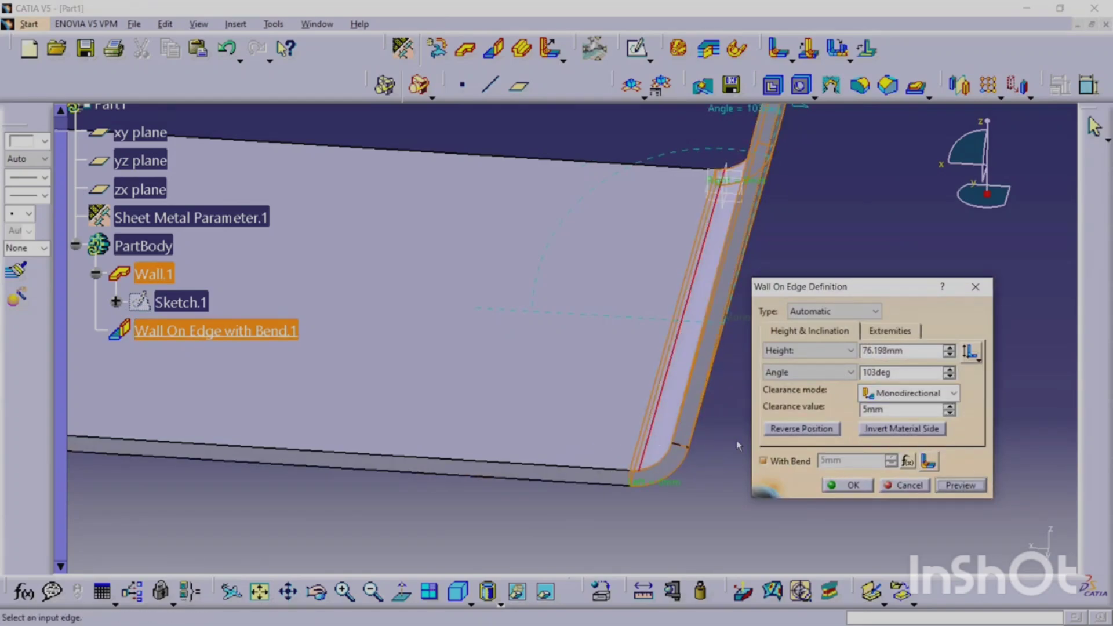
left_click(928, 393)
left_click(931, 442)
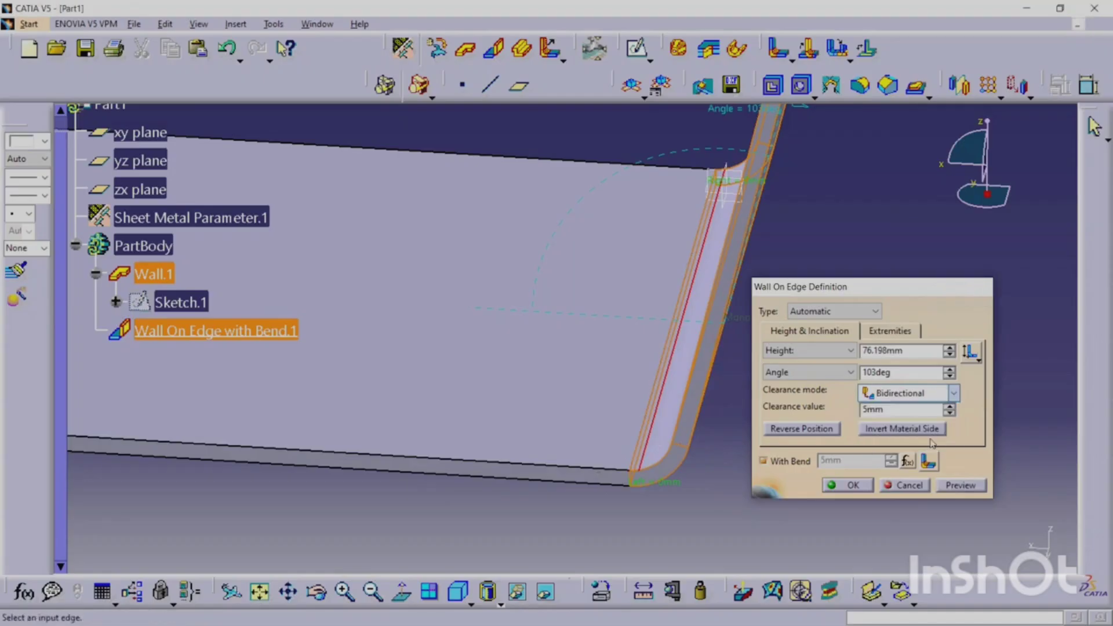
left_click(605, 365)
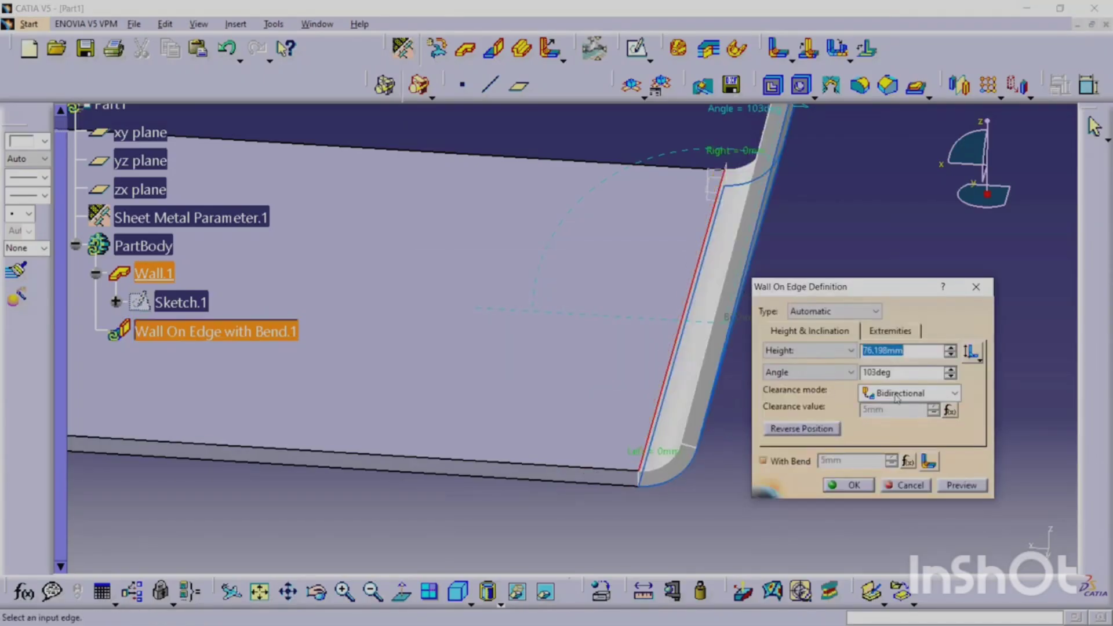
Step: Flip the edge wall repeatedly between the two sides of the base plate, leaving its position reversed
left_click(816, 435)
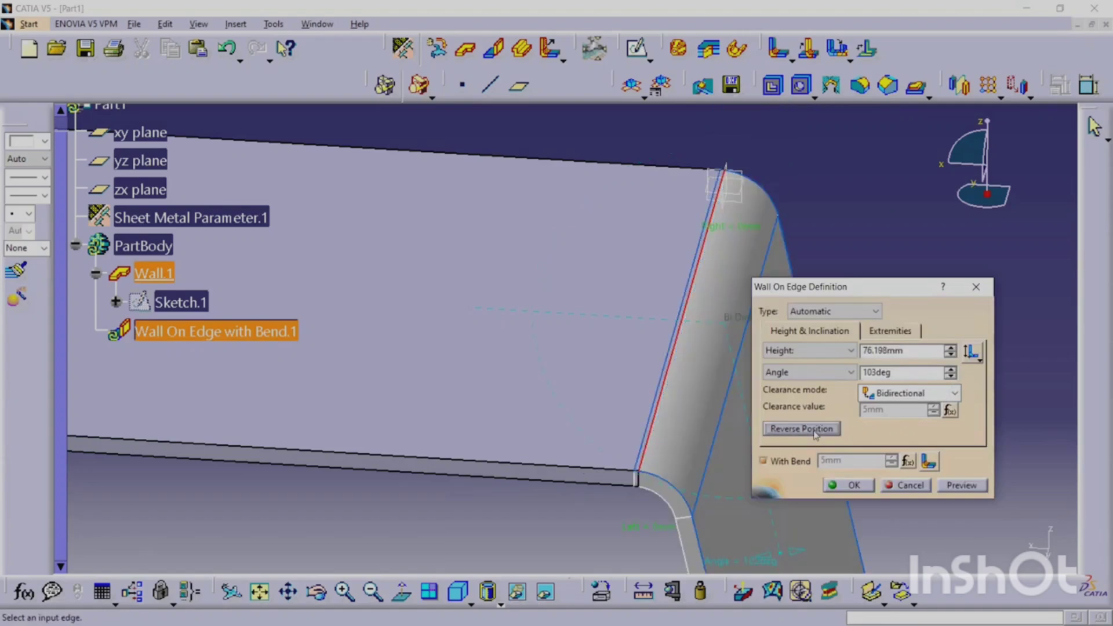
left_click(816, 435)
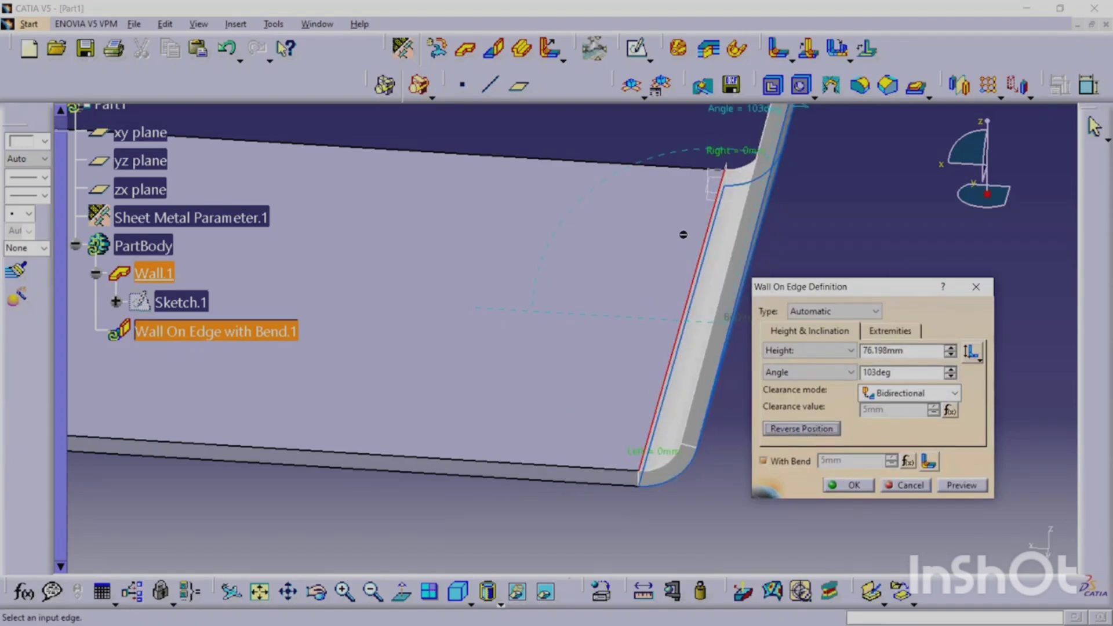
middle_click_drag(697, 209, 664, 328, "ctrl")
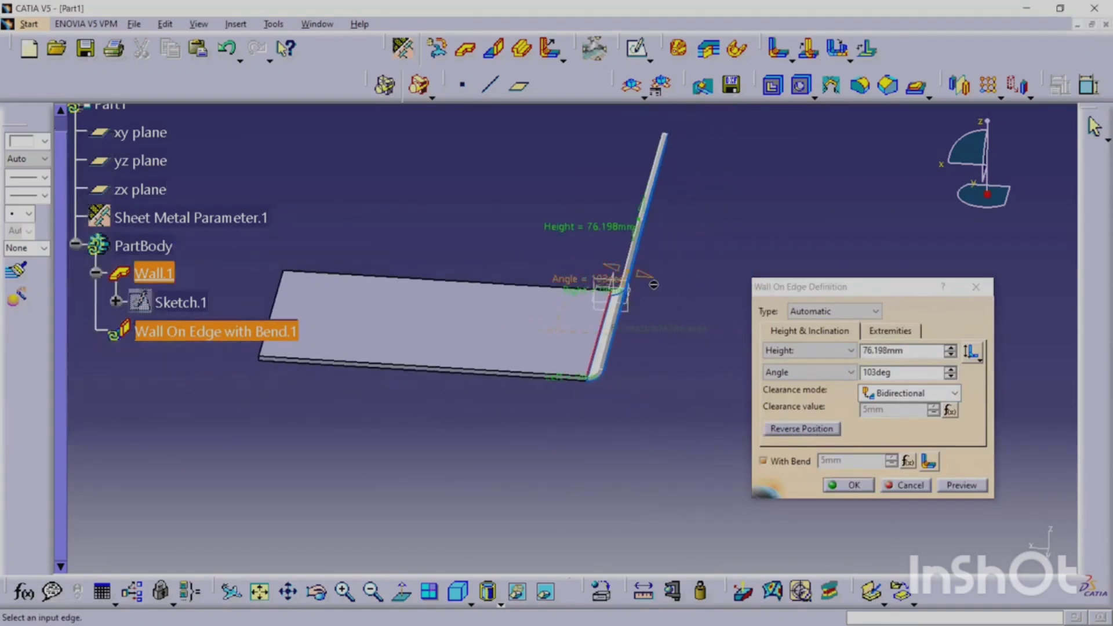
left_click(796, 435)
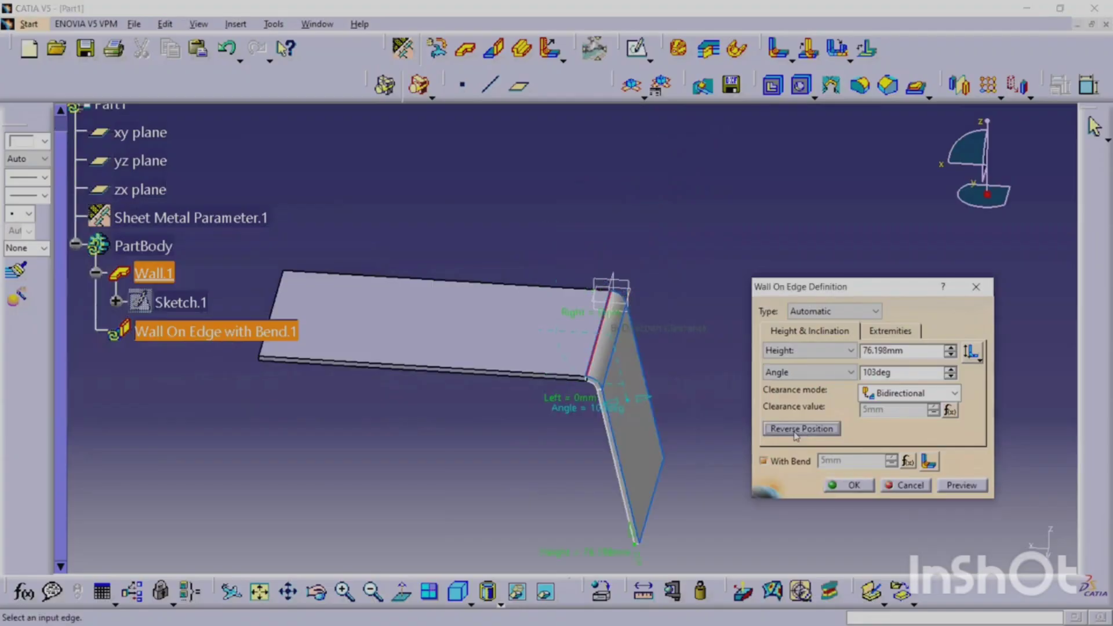
left_click(796, 435)
left_click(796, 434)
left_click(796, 435)
left_click(796, 435)
left_click(798, 430)
left_click(798, 429)
left_click(798, 429)
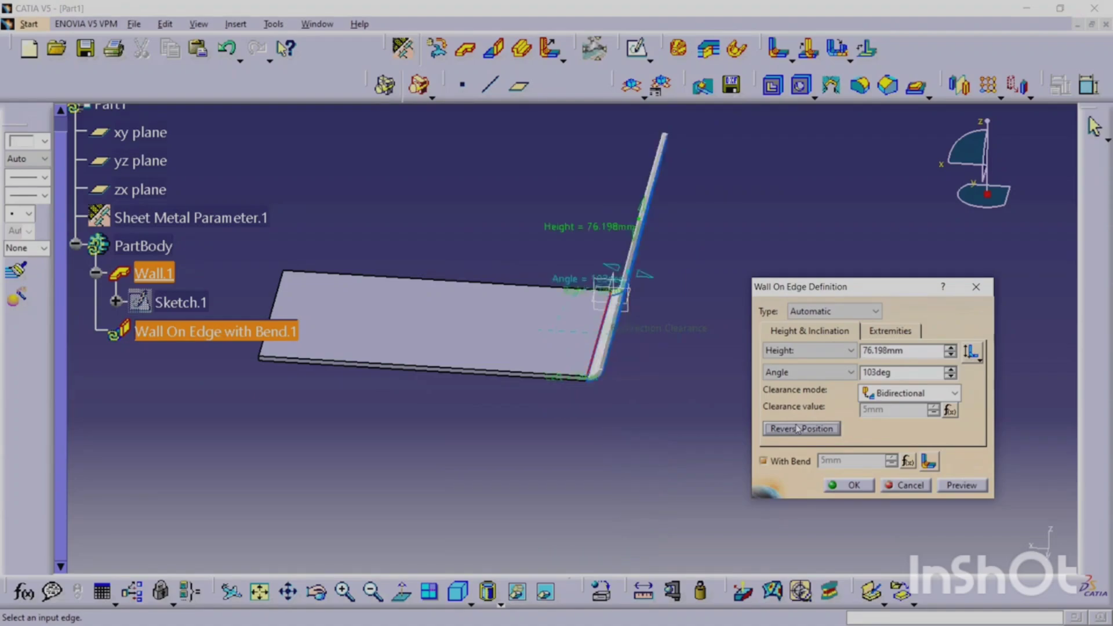
left_click(798, 429)
Step: Examine the bend's left and right extremity settings and close the bend definition
middle_click_drag(555, 434, 634, 357)
middle_click_drag(683, 422, 654, 400)
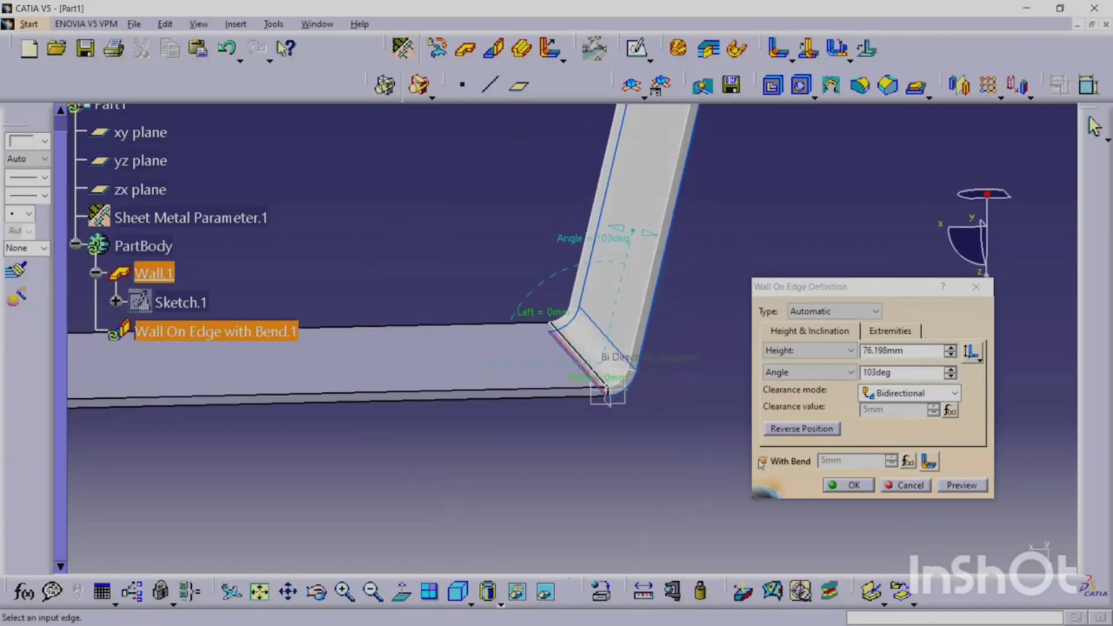
left_click(928, 462)
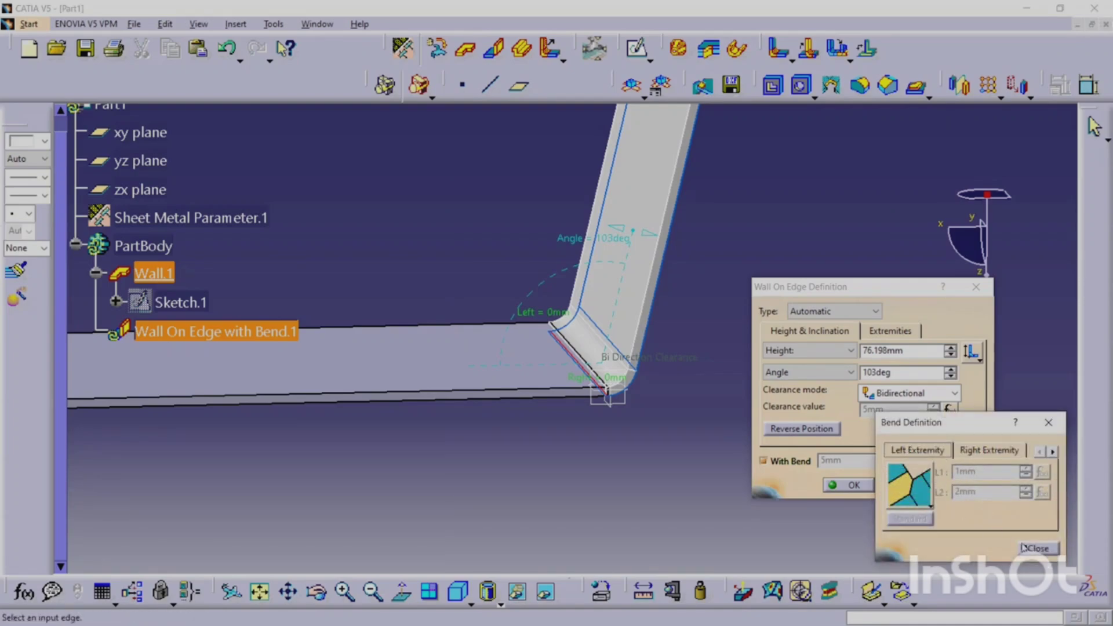
left_click(905, 346)
Step: Extend the wall beyond the left end of the base edge with a left extremity offset of 22 mm
left_click(885, 332)
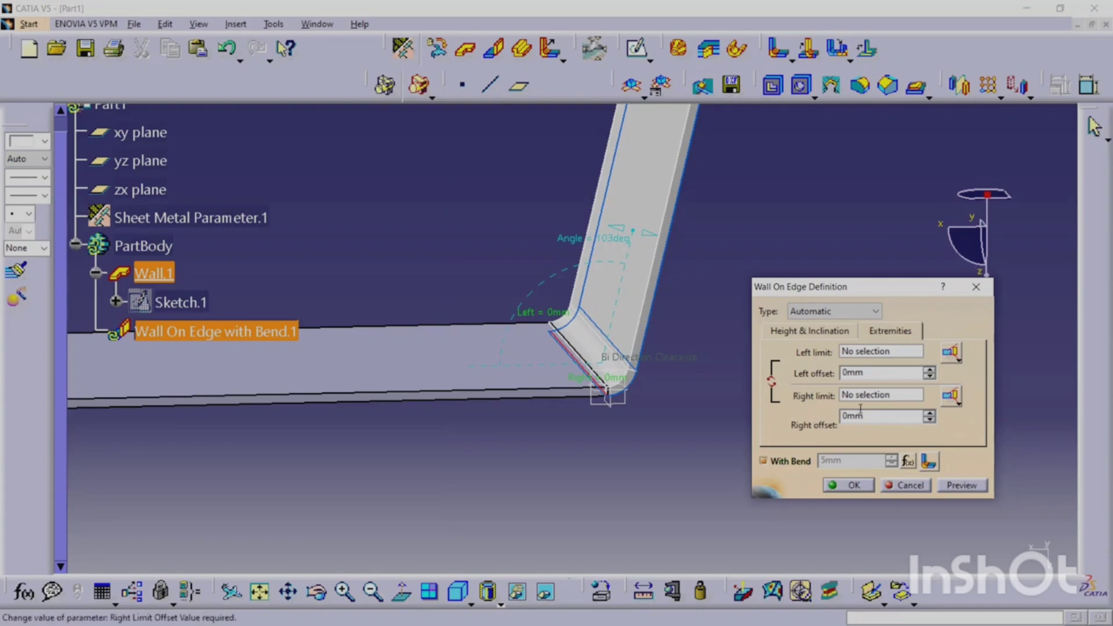
left_click(929, 369)
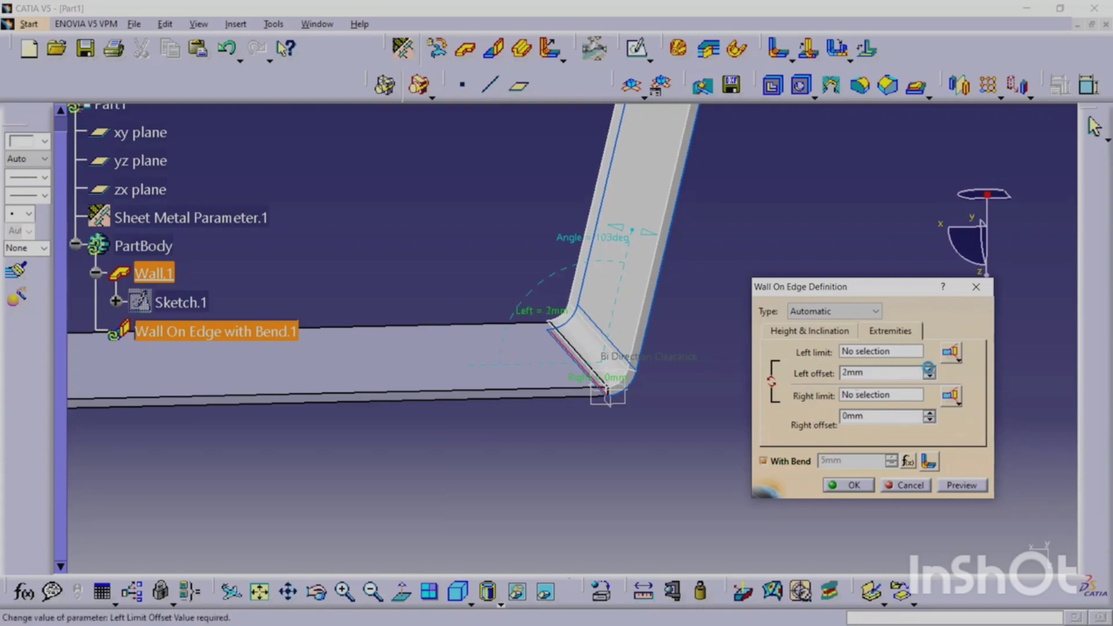
left_click(929, 368)
left_click(929, 368)
left_click(929, 368)
left_click(929, 369)
left_click(929, 369)
left_click(930, 369)
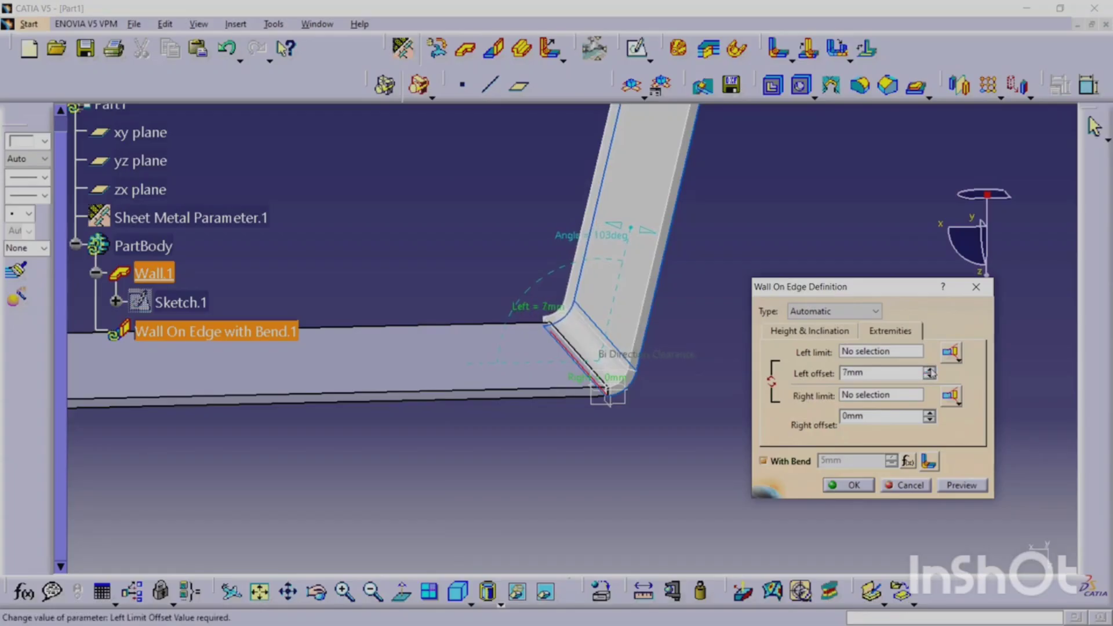
left_click(930, 369)
left_click(930, 370)
left_click(931, 371)
left_click(930, 371)
left_click(930, 371)
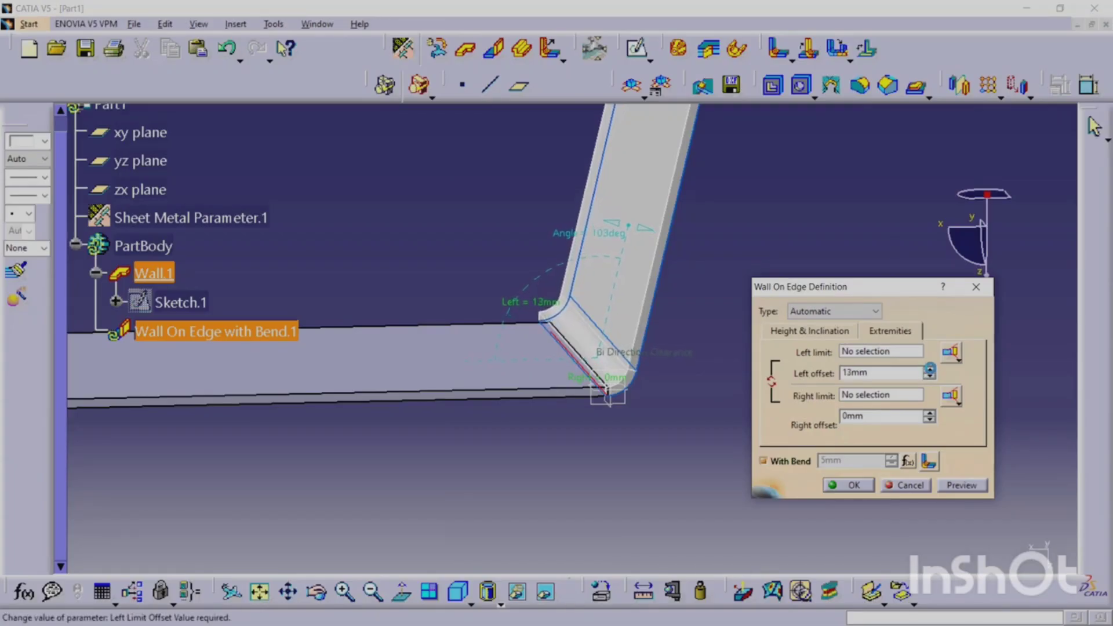
left_click(931, 371)
left_click(930, 371)
middle_click_drag(442, 320, 653, 393)
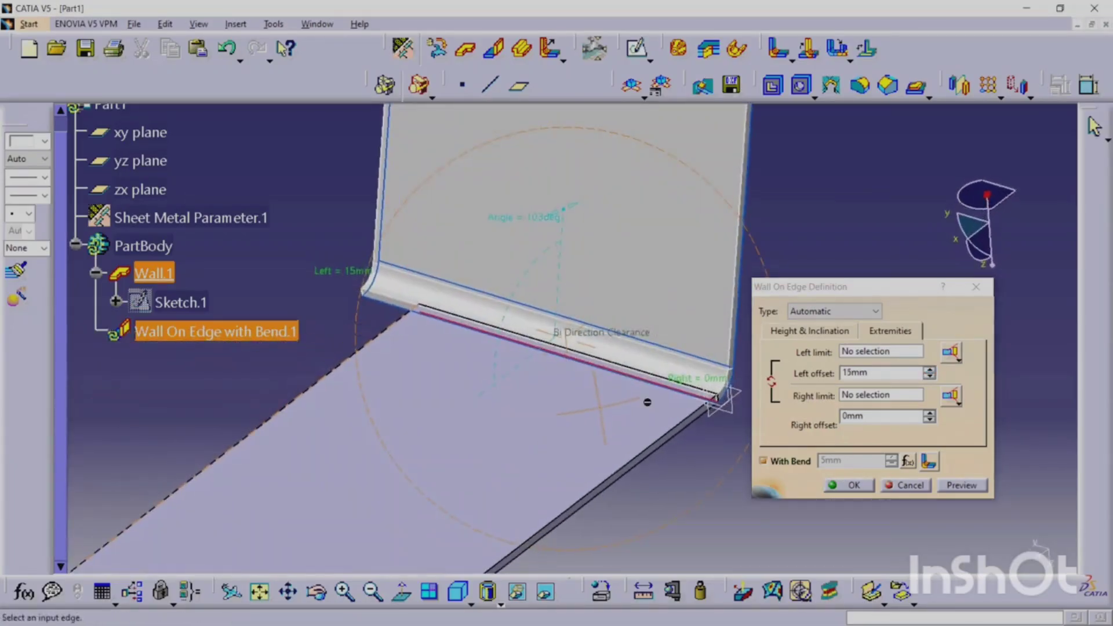
left_click(931, 371)
left_click(931, 371)
left_click(930, 371)
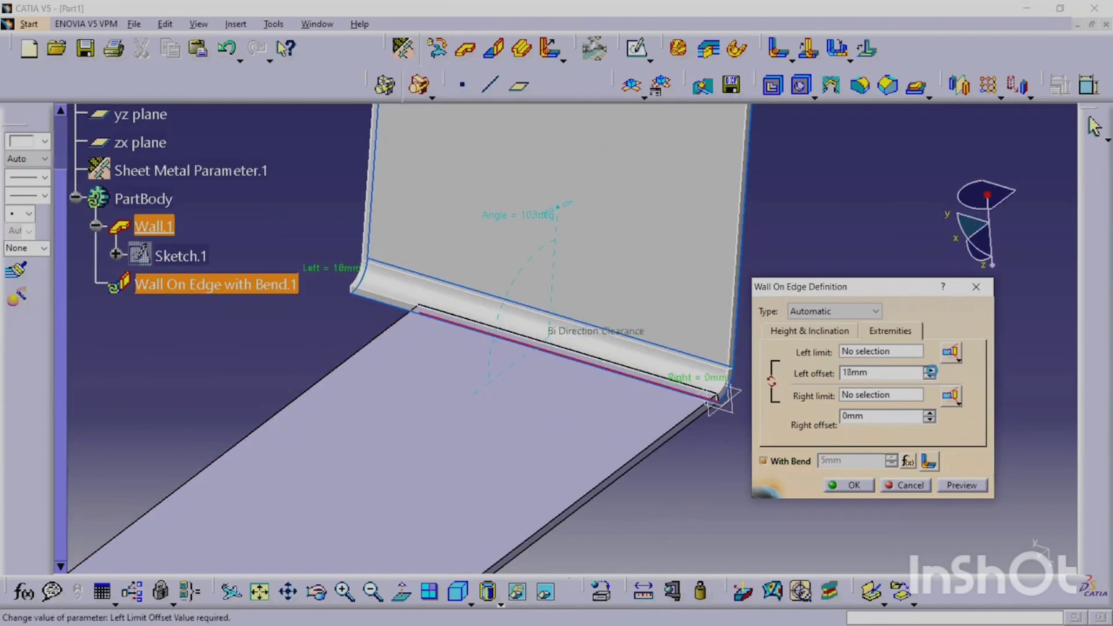
left_click(931, 371)
left_click(930, 371)
left_click(931, 371)
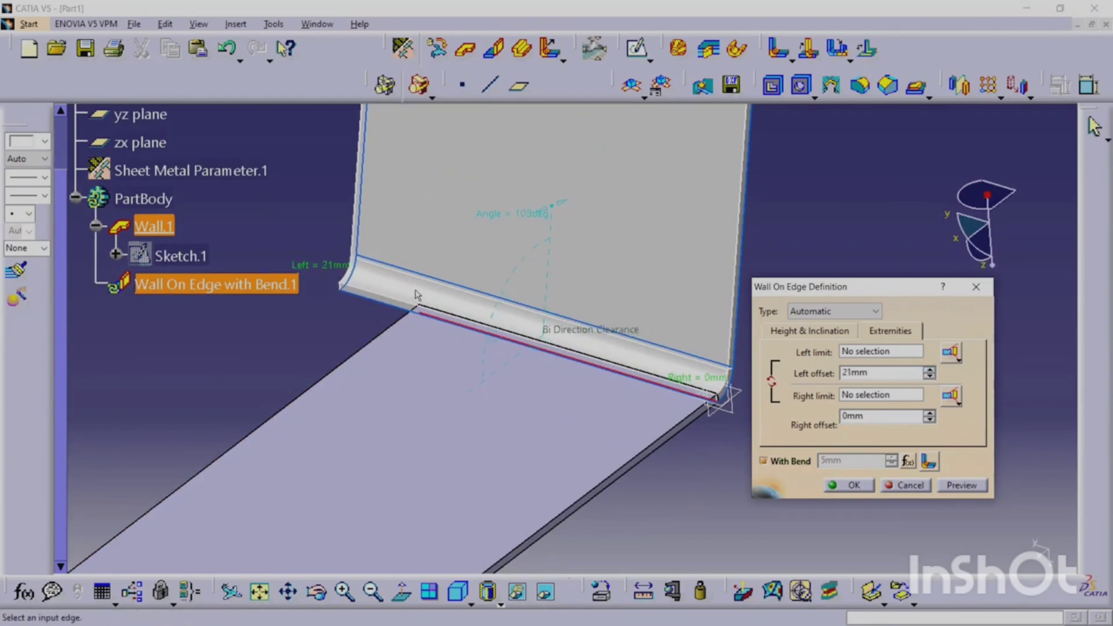
left_click(930, 371)
left_click(930, 371)
left_click(930, 371)
left_click(930, 371)
left_click(930, 377)
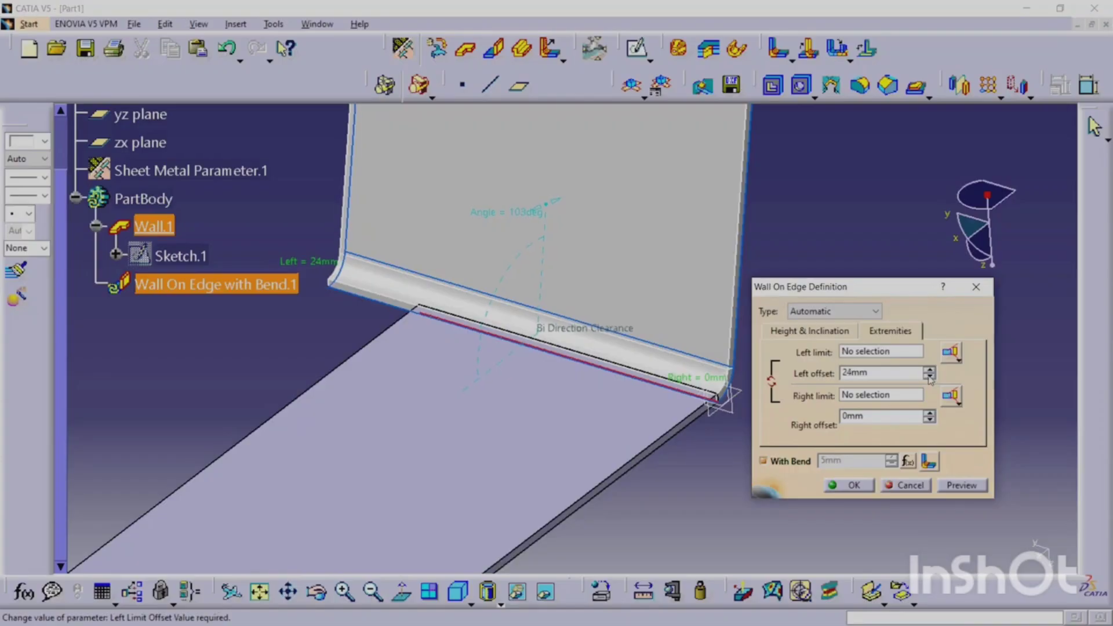
left_click(930, 377)
left_click(930, 377)
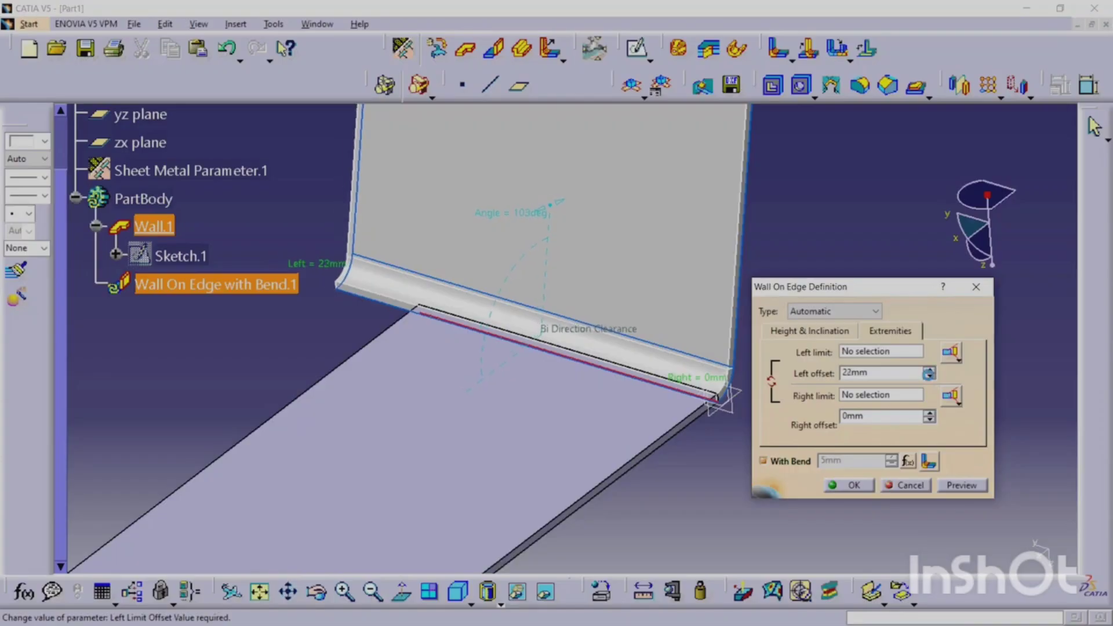
Step: Extend the wall beyond the right end of the base edge with a right extremity offset of 9 mm
left_click(929, 411)
left_click(929, 412)
left_click(930, 411)
left_click(929, 412)
left_click(929, 412)
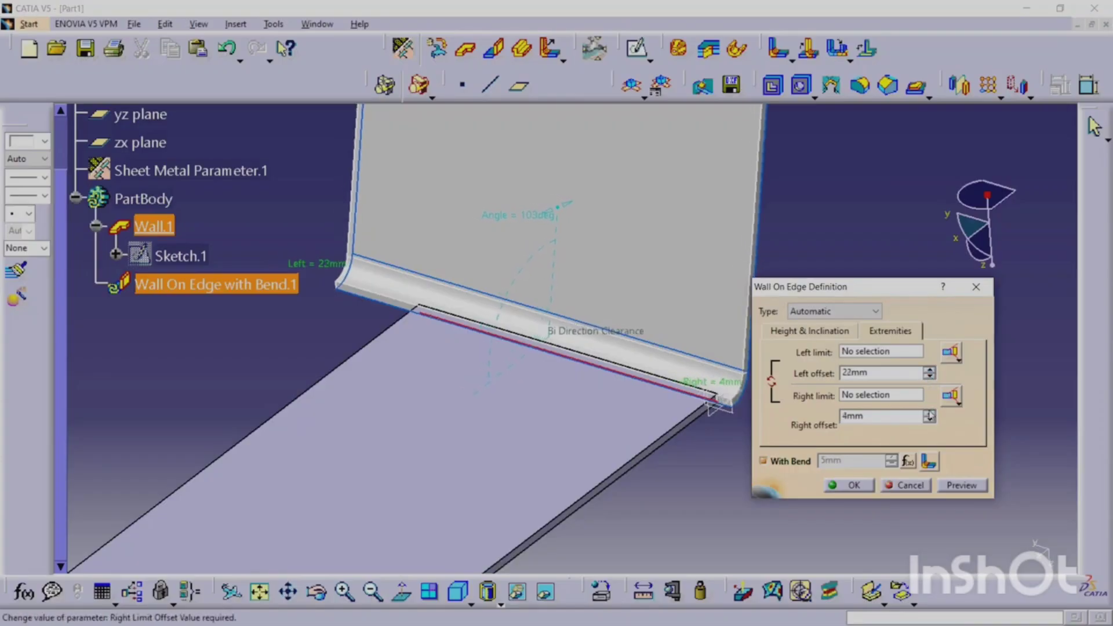
left_click(930, 411)
left_click(929, 412)
left_click(930, 412)
left_click(929, 412)
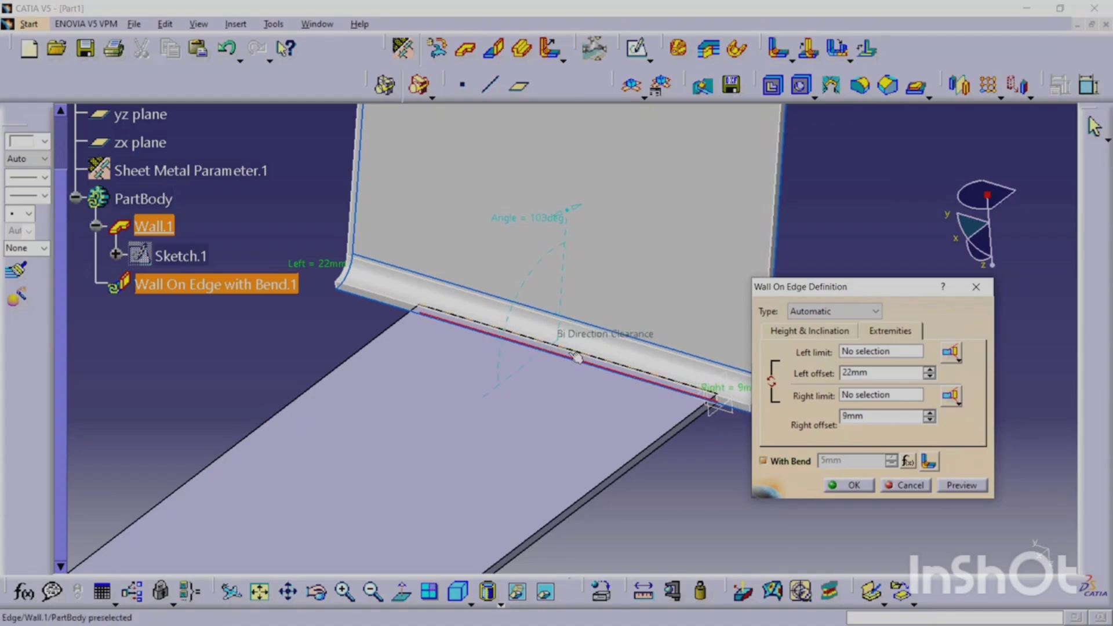
middle_click_drag(579, 349, 467, 361)
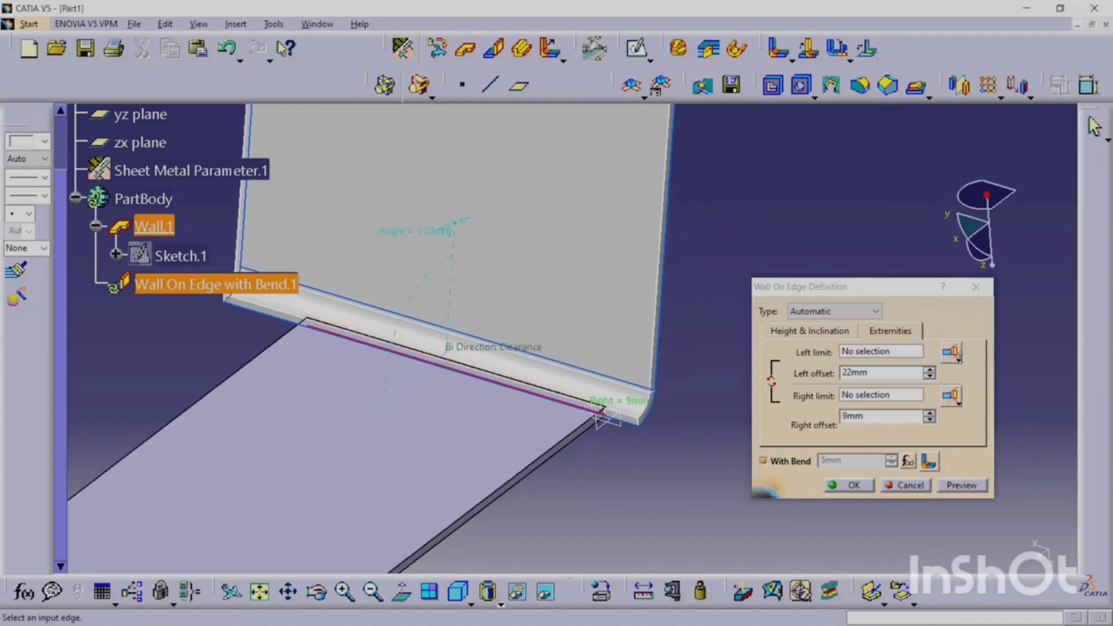
Step: Switch the wall's left extremity limit to the alternative limit type
left_click(959, 360)
left_click(973, 387)
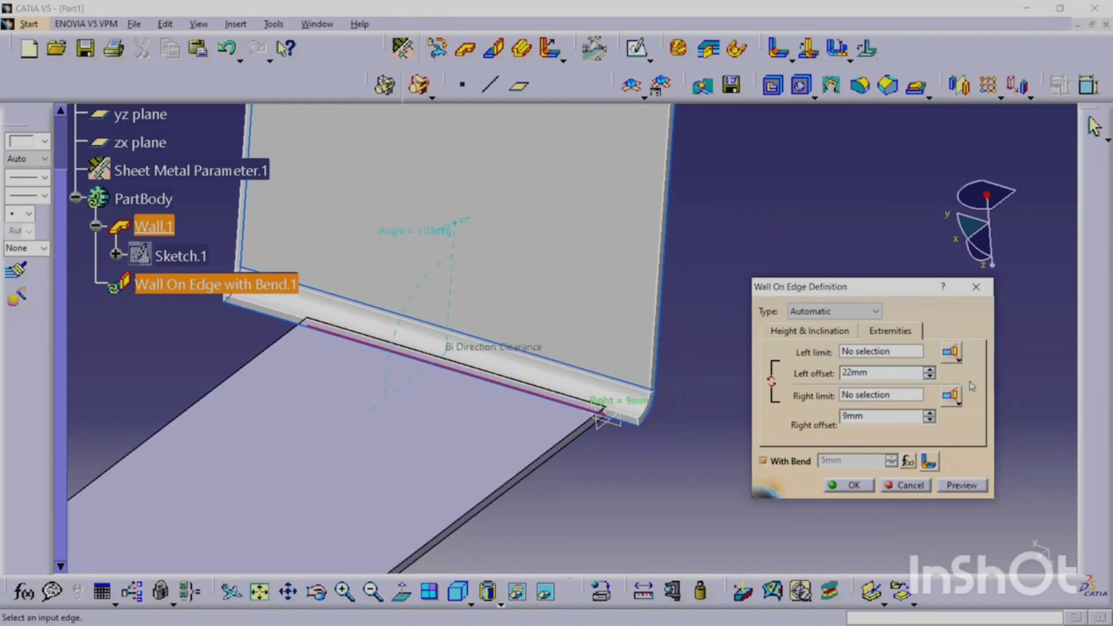
left_click(960, 363)
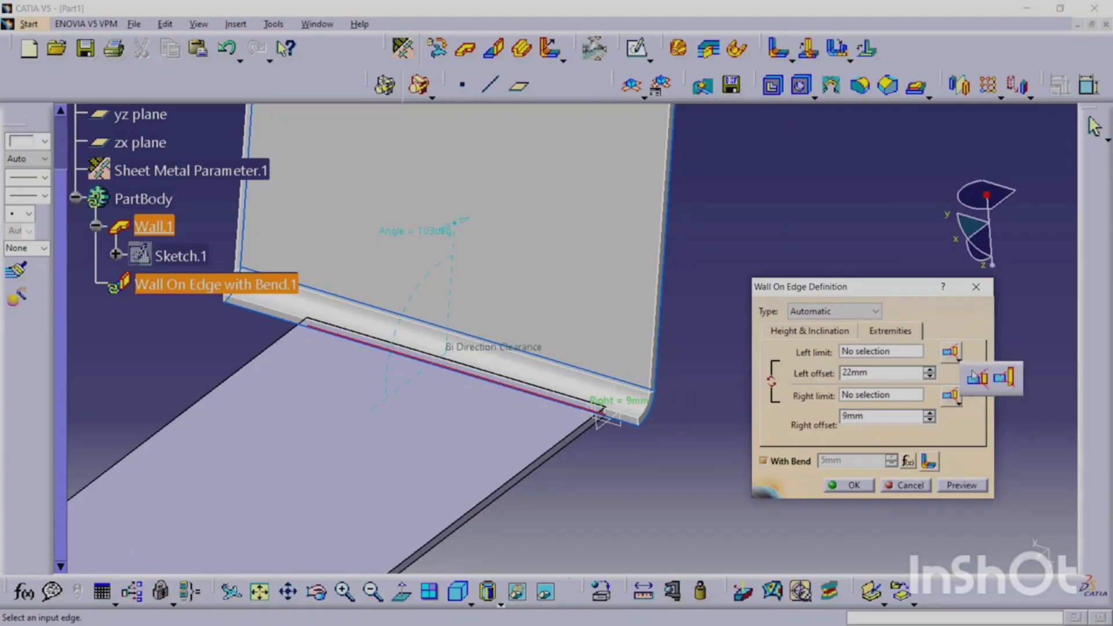
left_click(1009, 385)
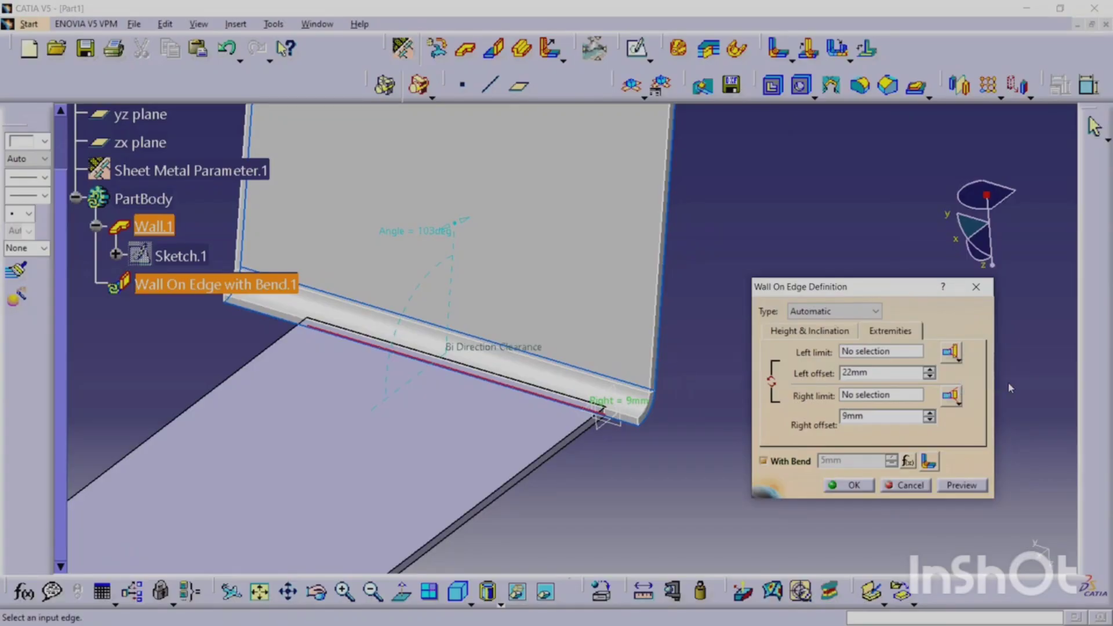
Step: Increase the wall's left offset to 32 mm and its right offset to 15 mm
left_click(930, 370)
left_click(930, 371)
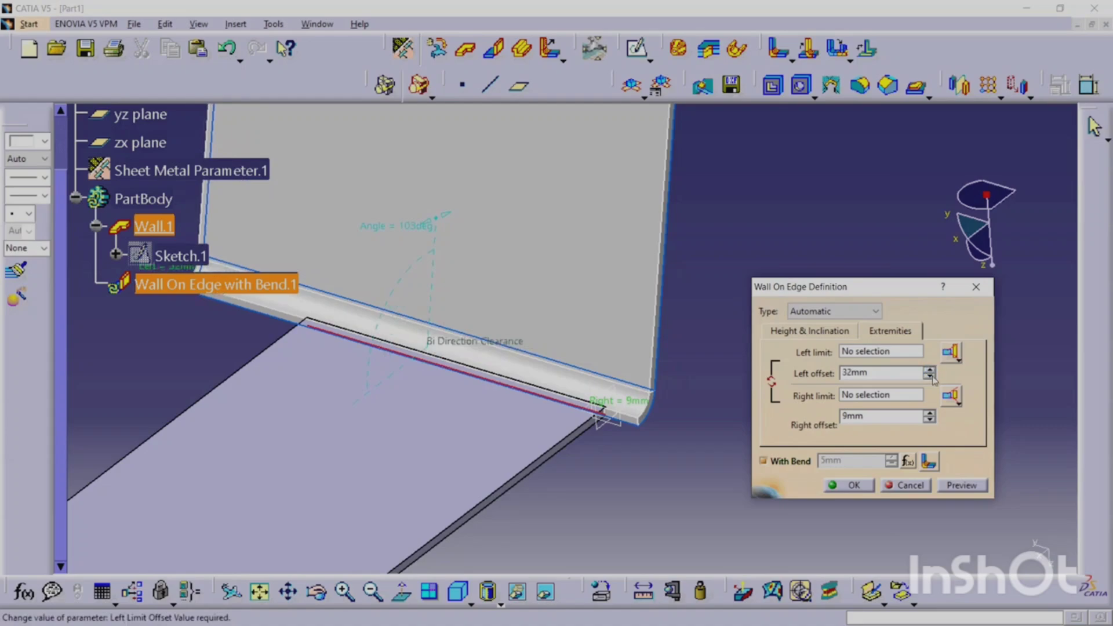
left_click(930, 414)
left_click(930, 414)
left_click(930, 414)
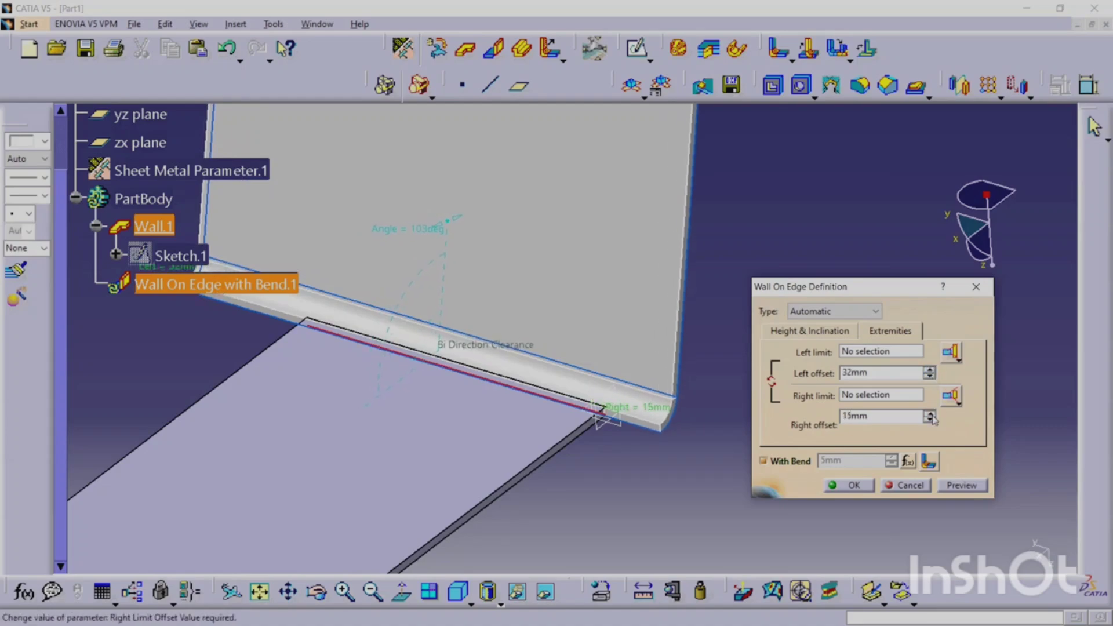
left_click(930, 414)
Step: Apply the edited Wall On Edge definition and inspect the extended wall on the base plate
middle_click_drag(394, 345, 457, 336)
scroll(551, 300, "up", 1)
left_click(802, 331)
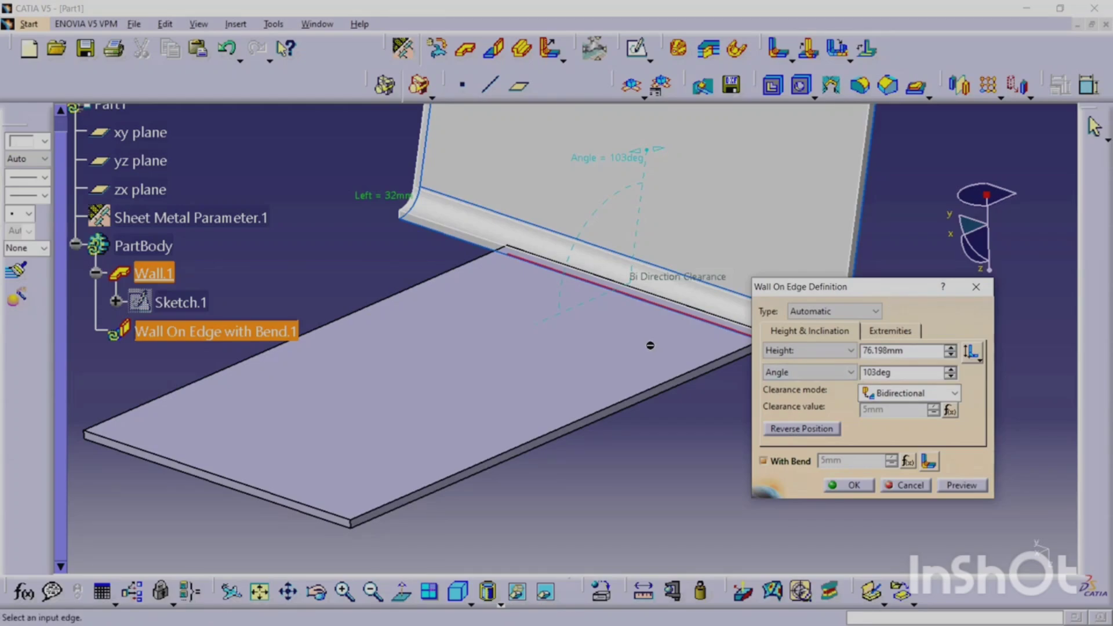
left_click(850, 485)
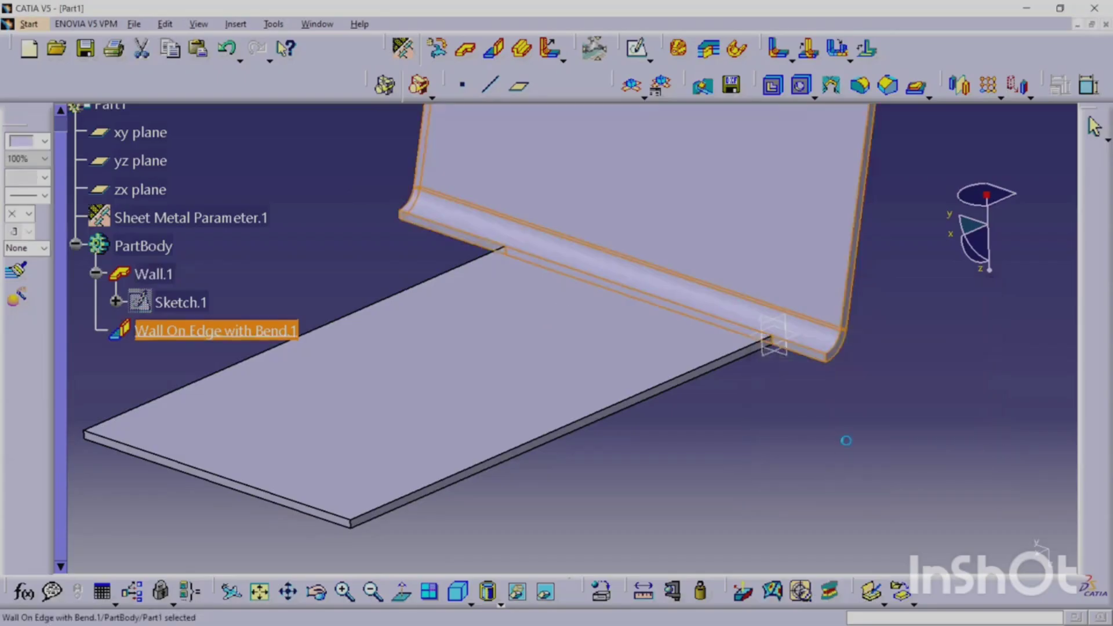
middle_click_drag(457, 256, 442, 405)
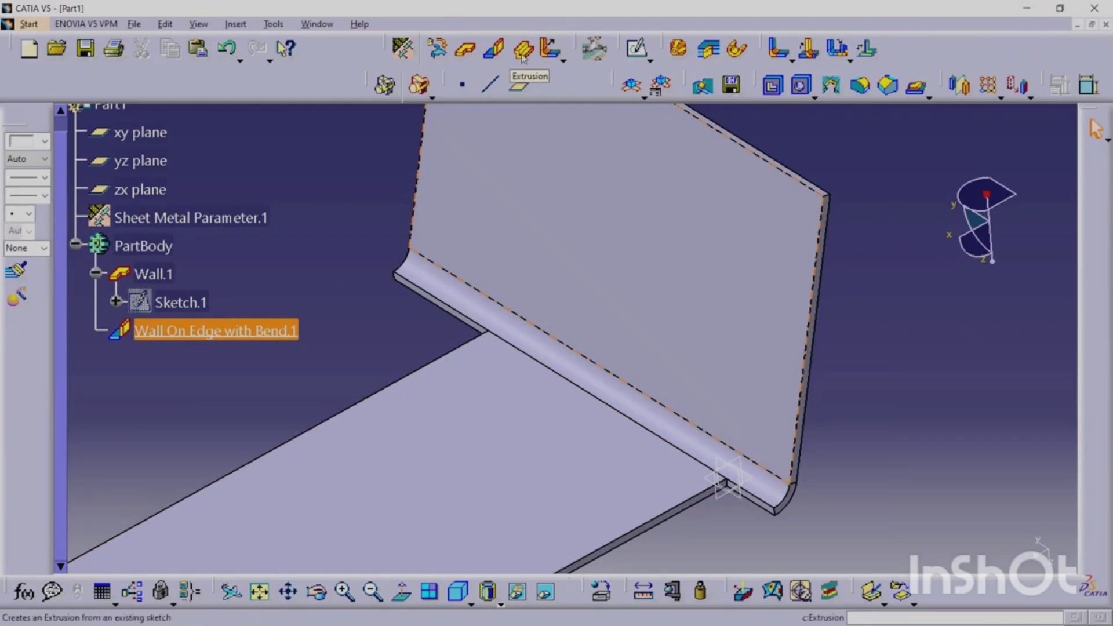
Step: Try to delete the base wall, Wall.1, while the bent edge wall is still attached to it
middle_click_drag(633, 201, 617, 272, "ctrl")
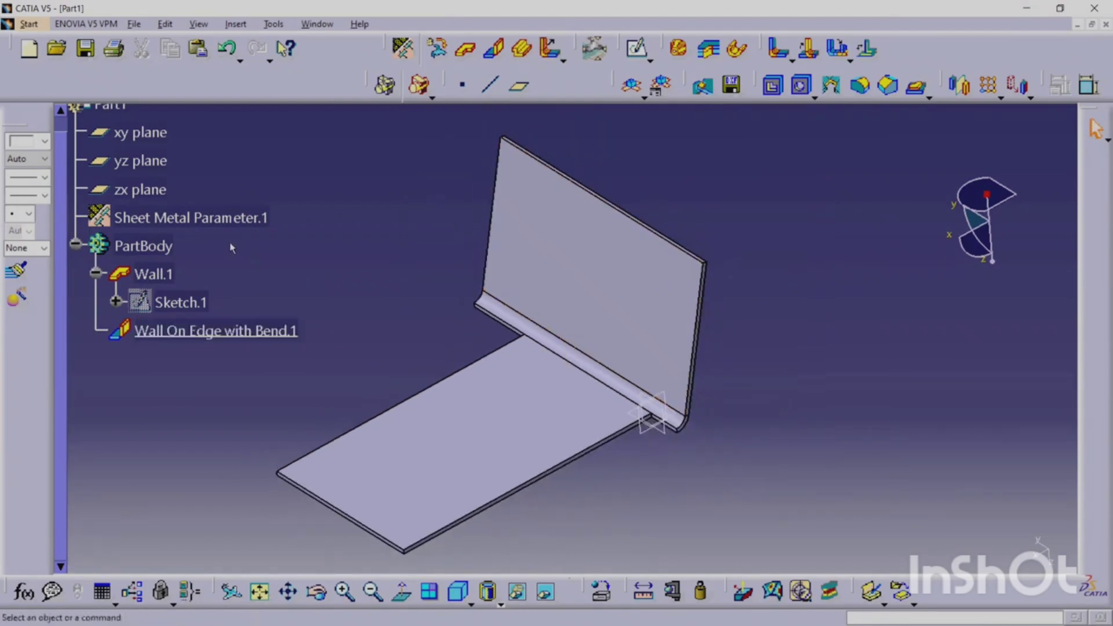
left_click(151, 273)
right_click(147, 273)
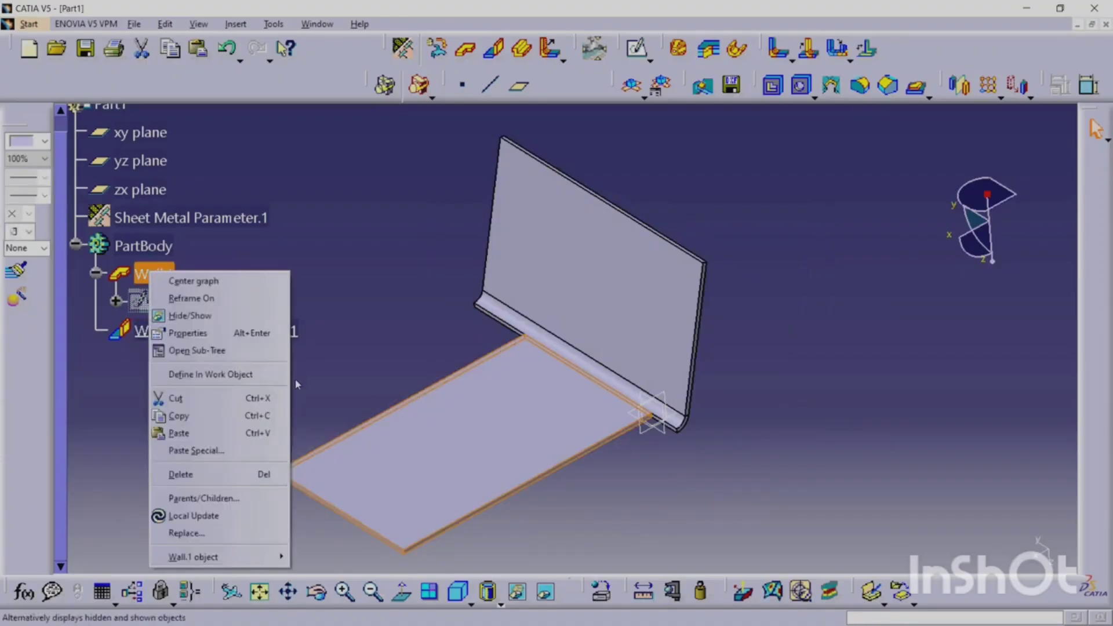
left_click(243, 472)
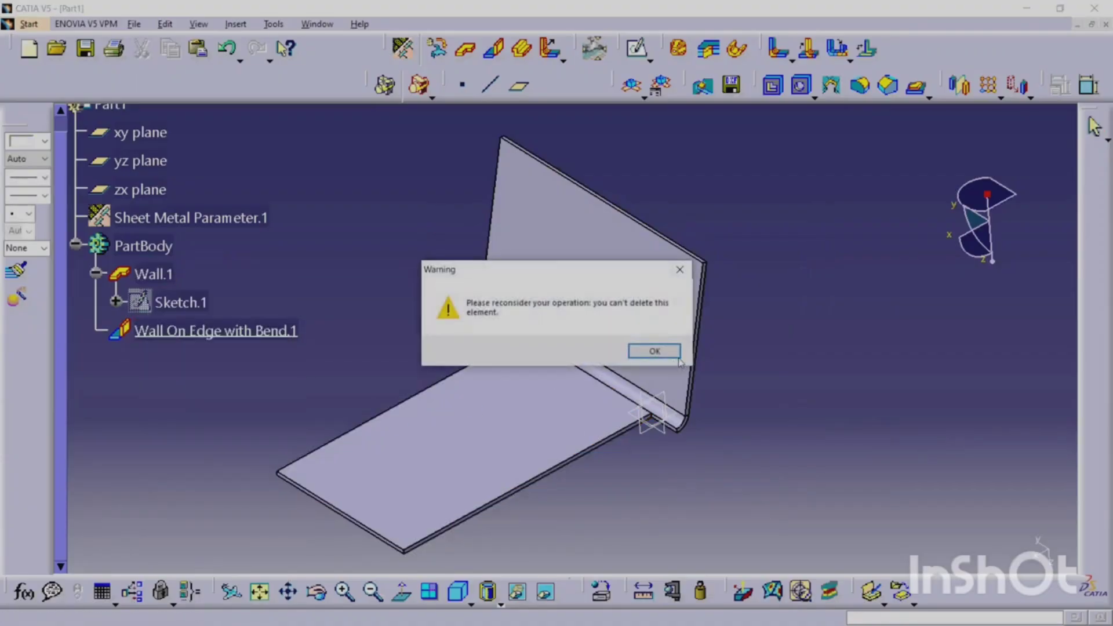
left_click(652, 353)
Step: Delete the bent wall attached to the base plate's edge
right_click(191, 330)
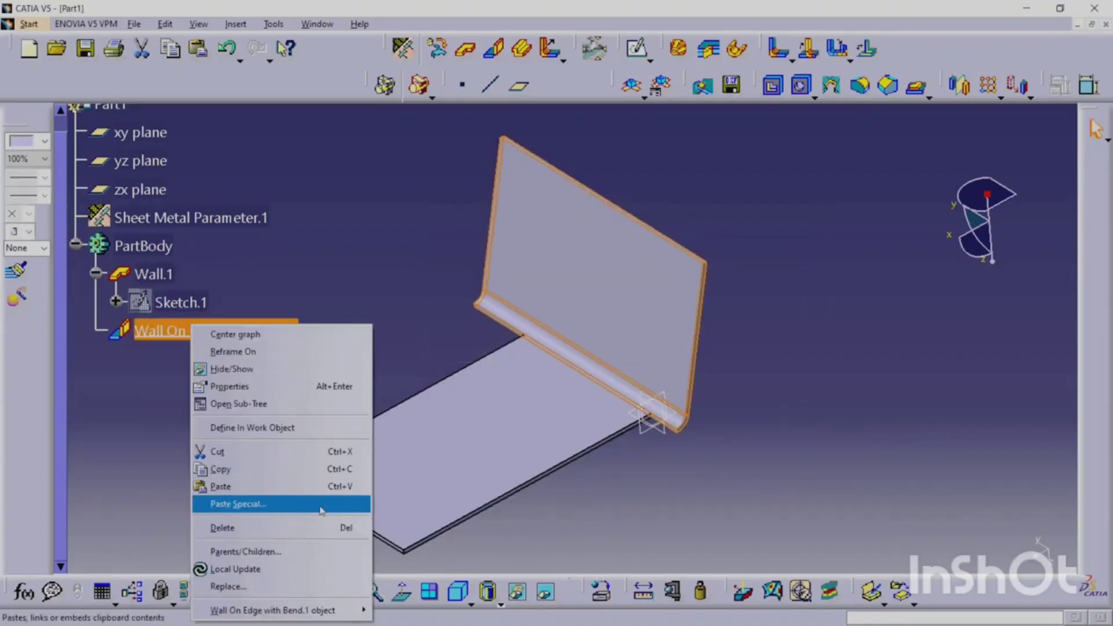
left_click(315, 535)
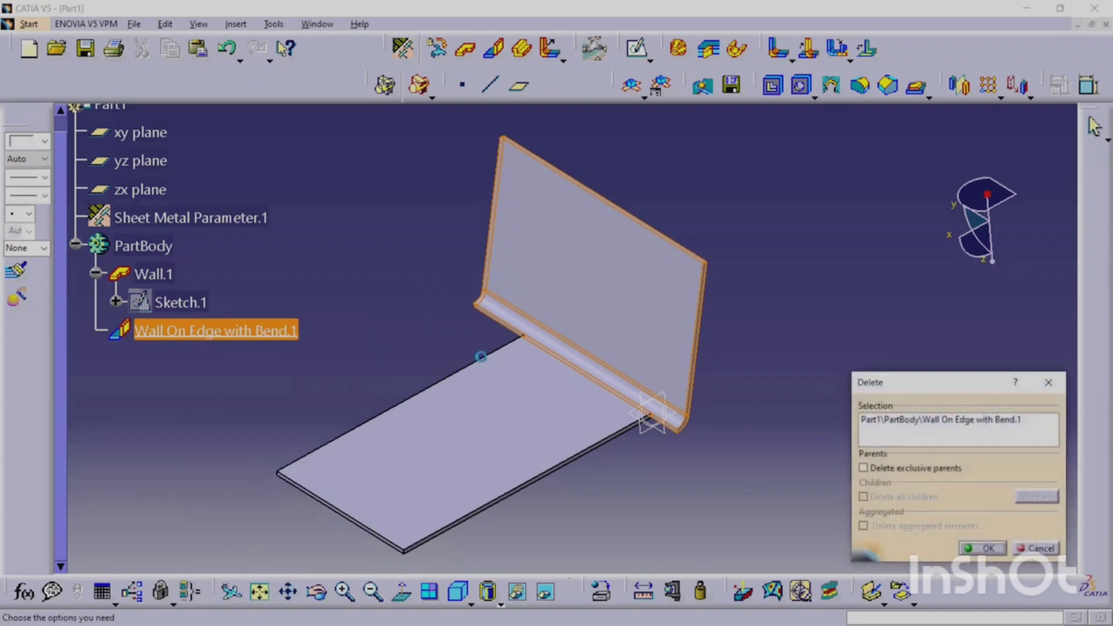
left_click(979, 545)
Step: Try to delete the base wall's sketch on its own
left_click(186, 302)
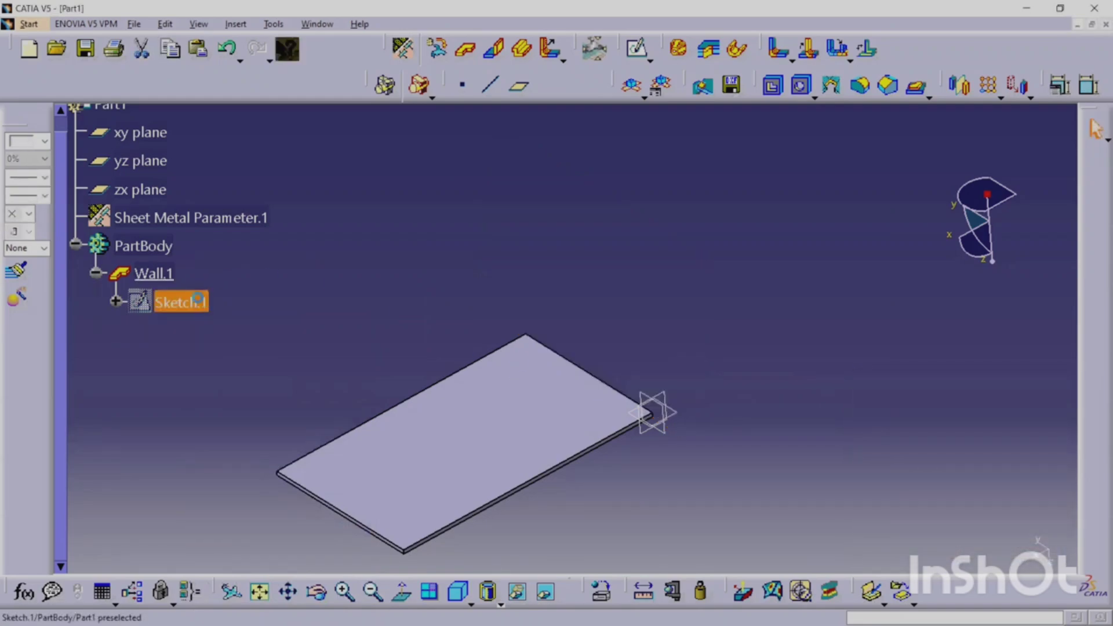
right_click(195, 295)
left_click(232, 501)
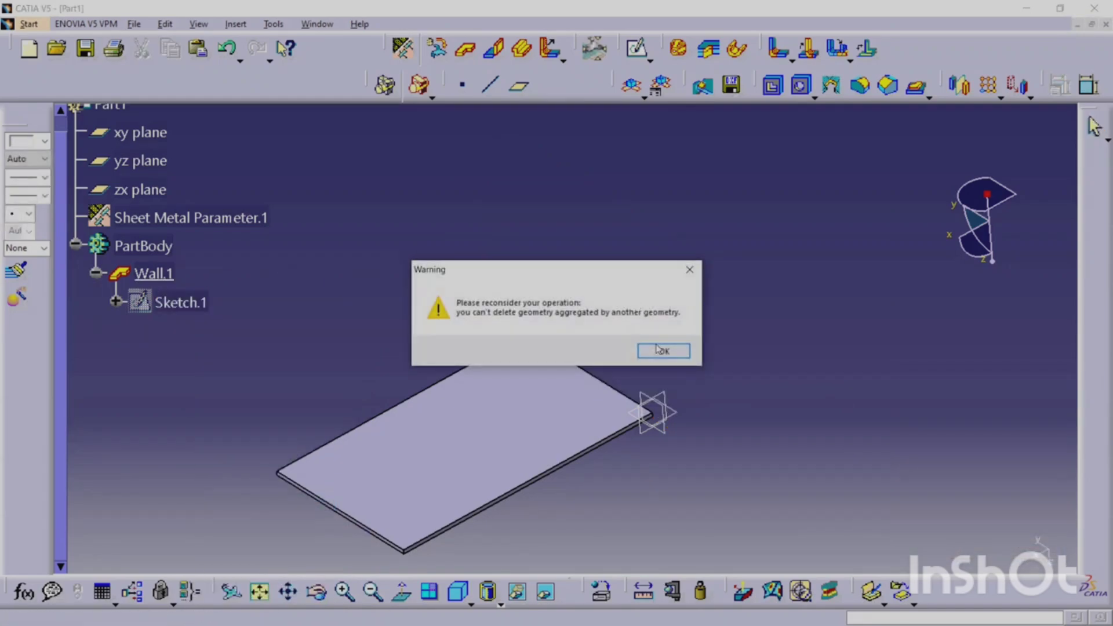
left_click(661, 365)
Step: Delete the base wall together with its aggregated elements
left_click(154, 274)
right_click(165, 276)
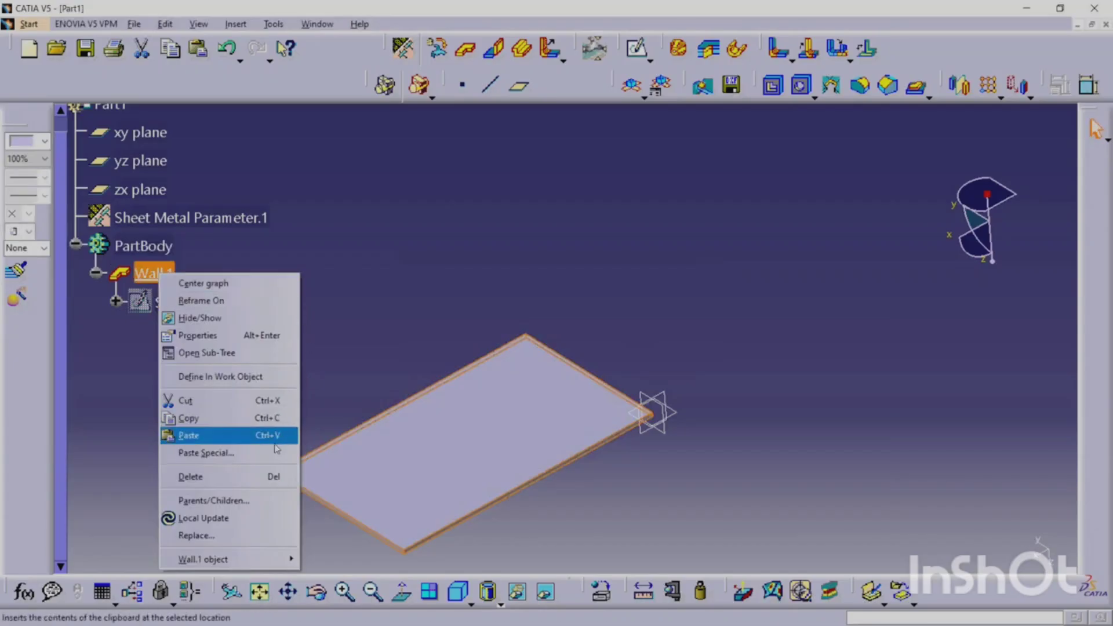
left_click(232, 476)
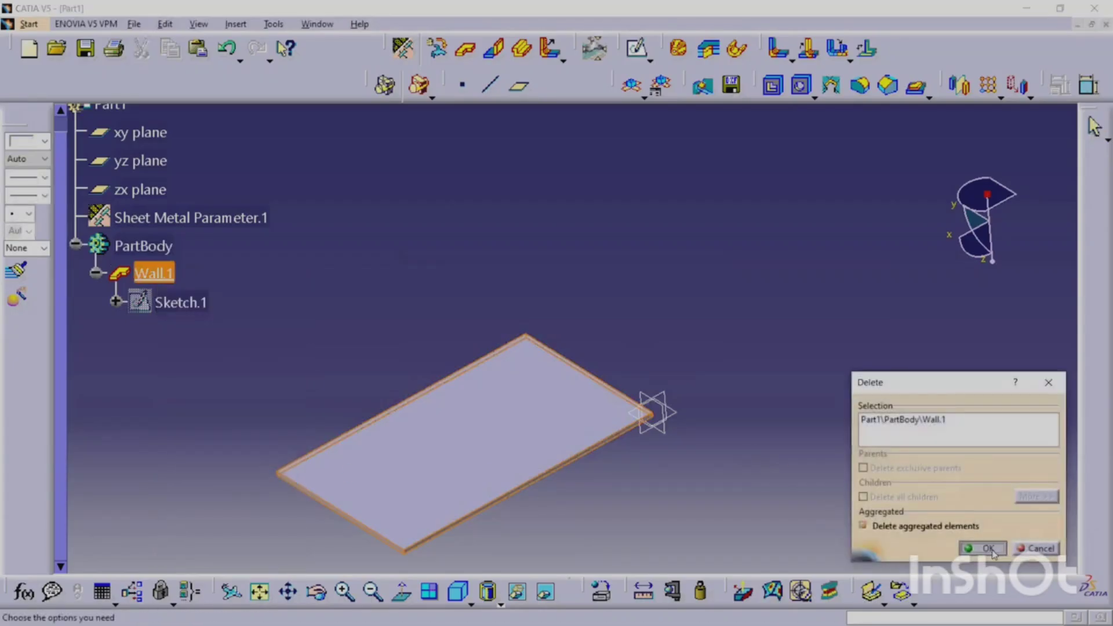
left_click(986, 552)
Step: Sketch an open zigzag profile of five line segments on the zx plane, starting at about H -80.5 mm, V 39.5 mm, and exit the sketch
left_click(662, 395)
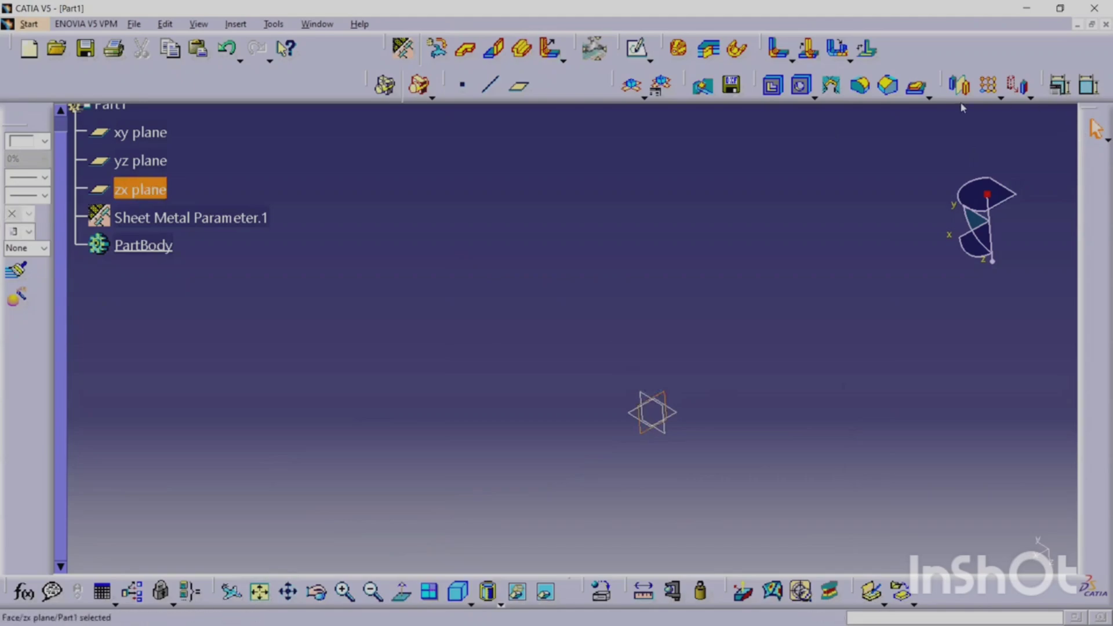
left_click(636, 49)
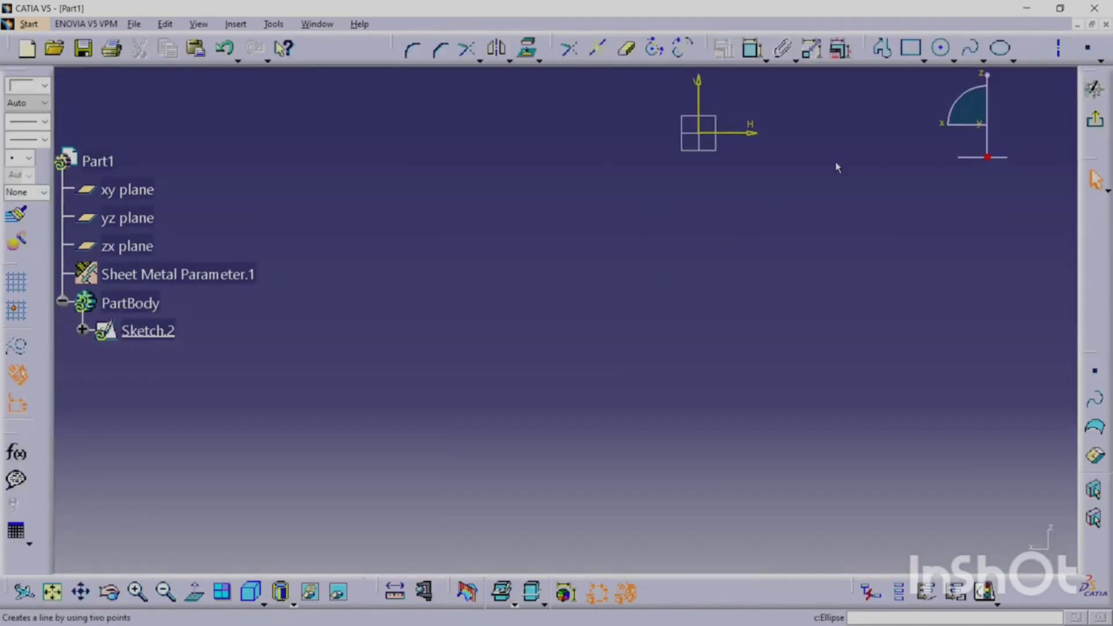
left_click(883, 48)
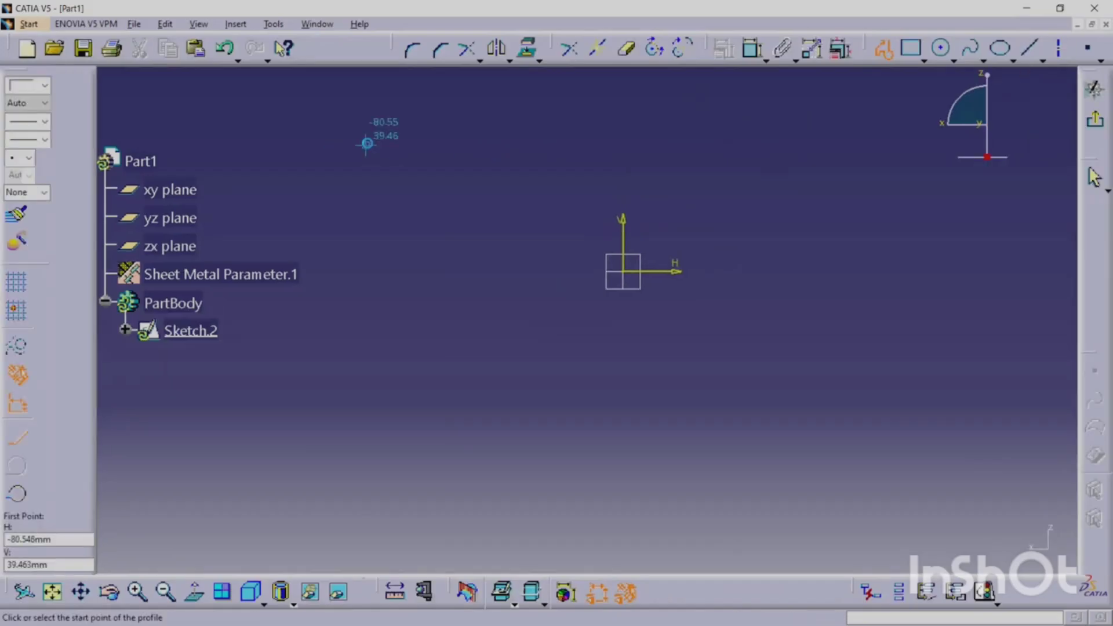
left_click(366, 145)
left_click(588, 157)
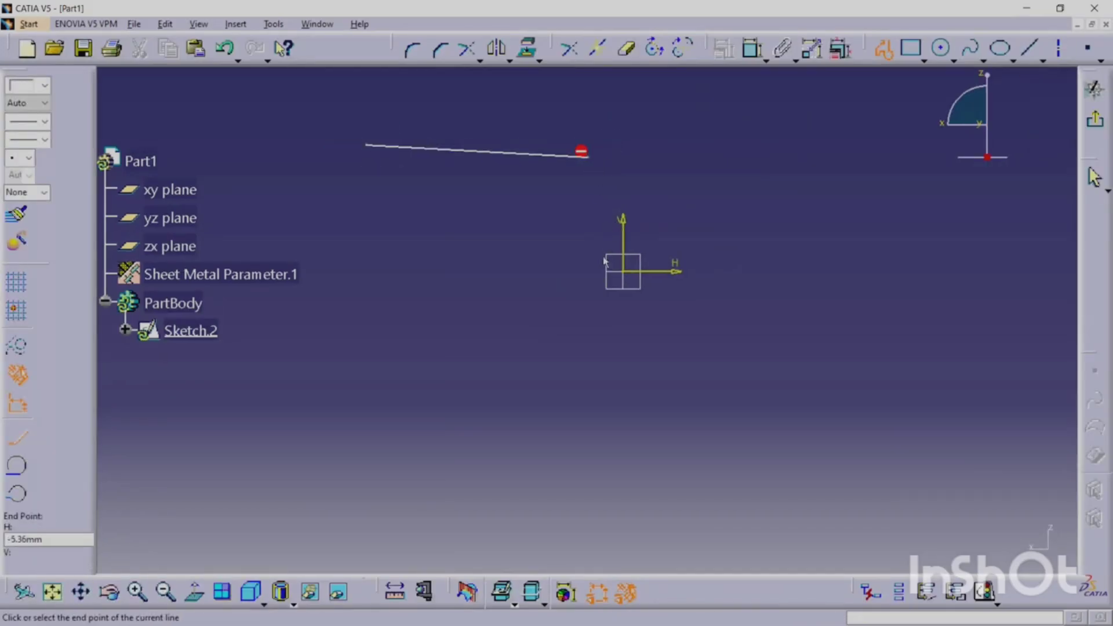
left_click(583, 312)
left_click(829, 381)
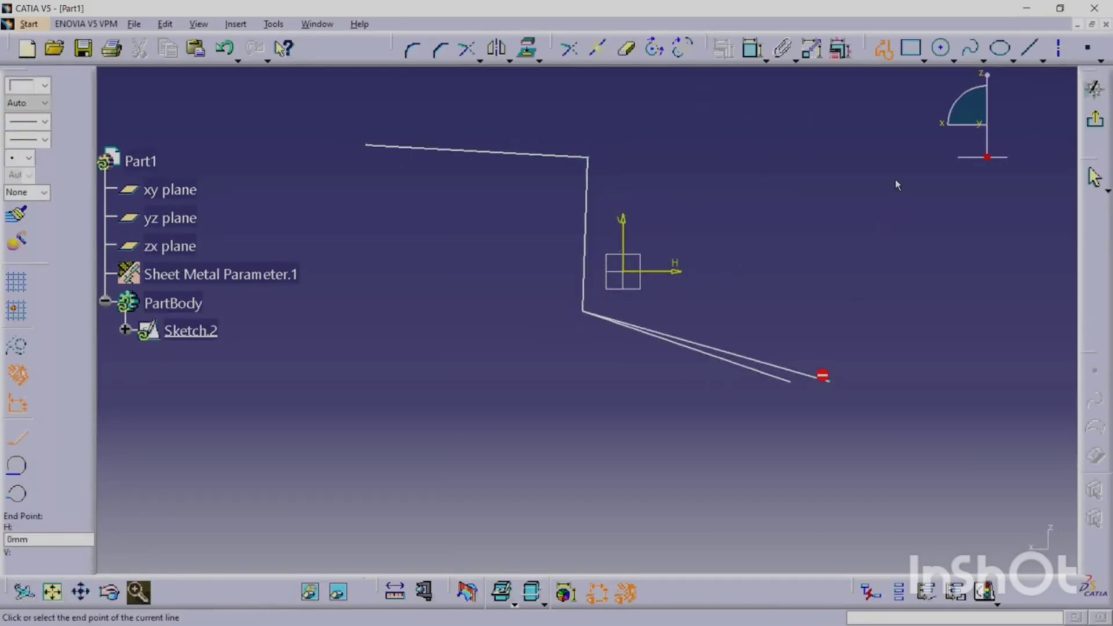
left_click(896, 180)
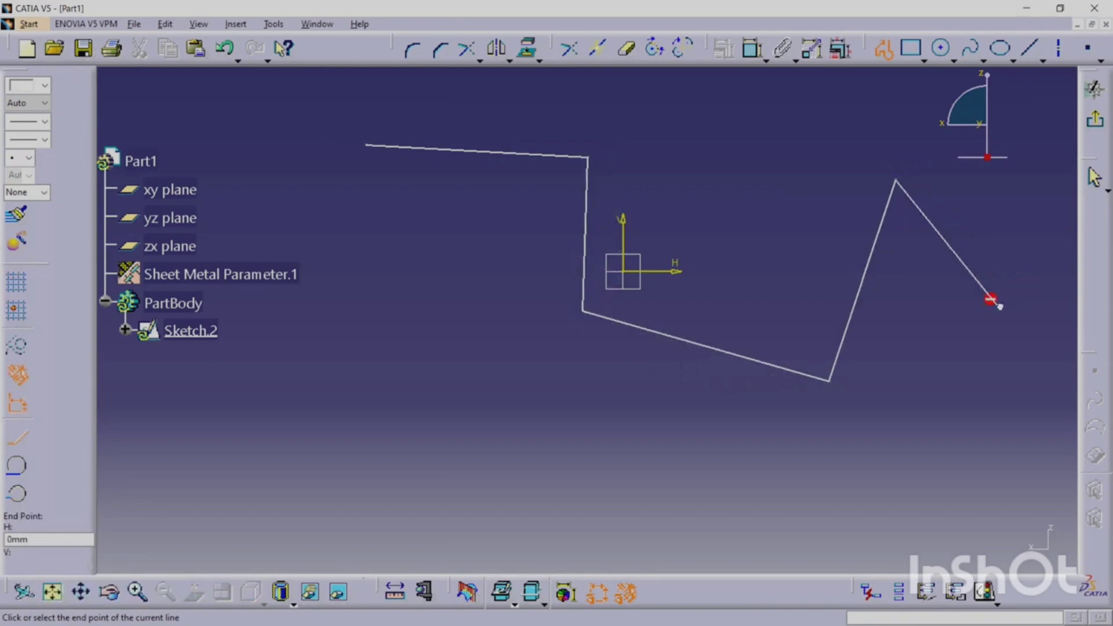
double_click(997, 304)
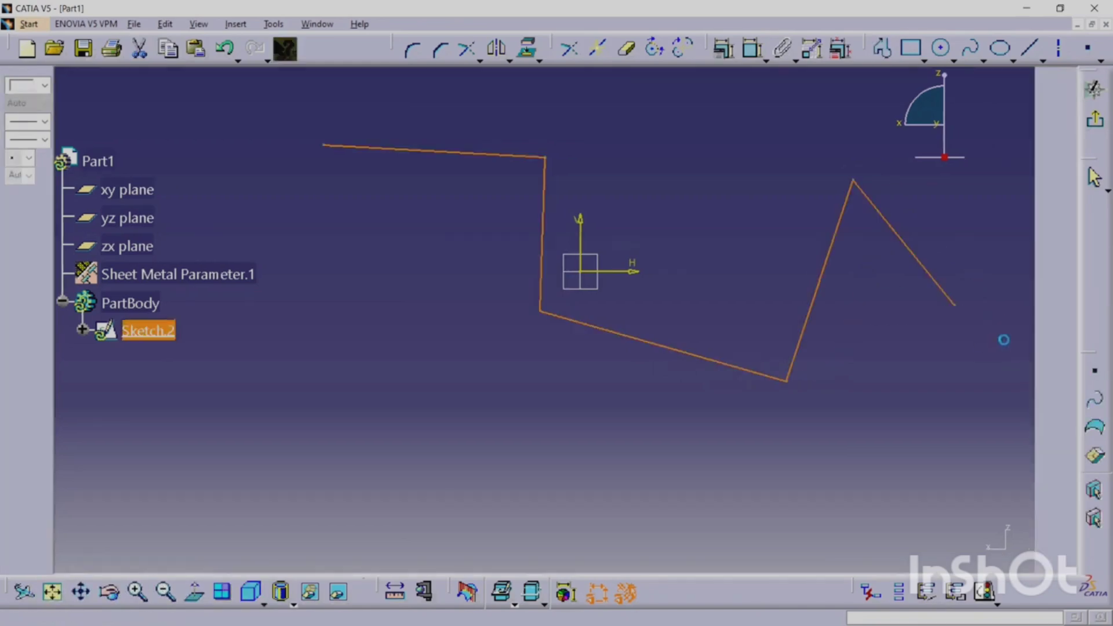
left_click(901, 194)
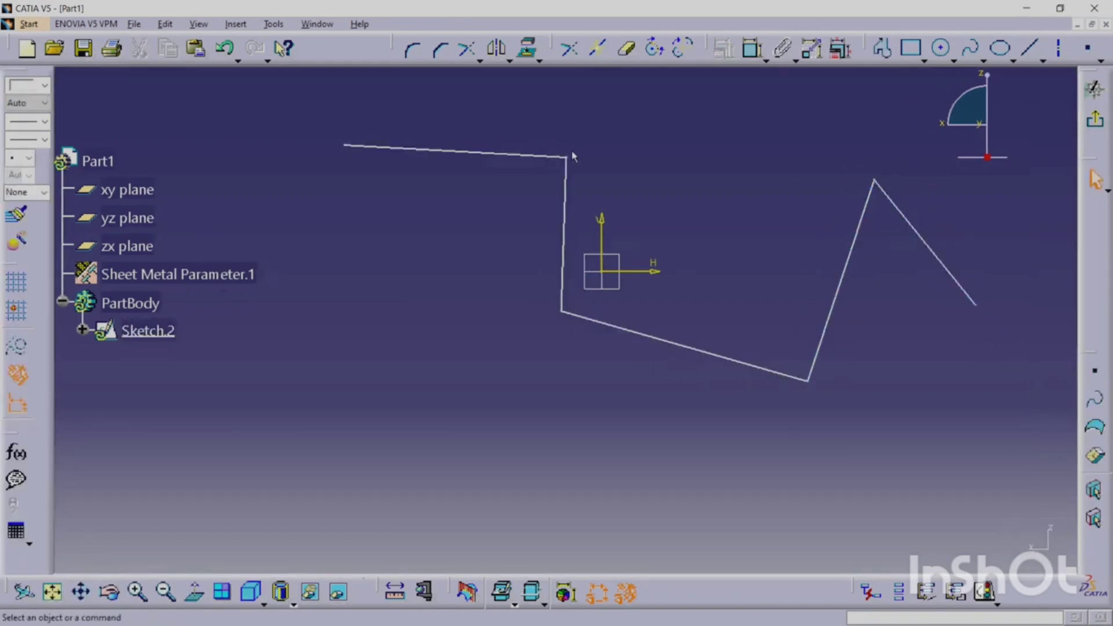
left_click(1096, 120)
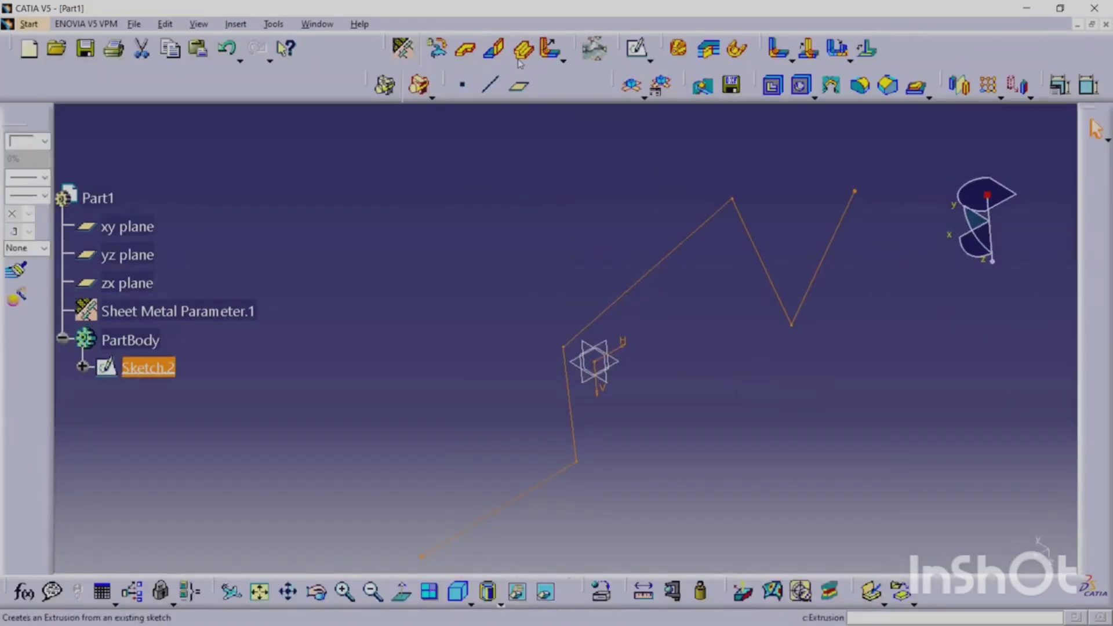
Step: Start an Extrusion of the zigzag profile and compare the middle and extreme sketch positions, keeping the sketch at the extreme position
left_click(523, 49)
middle_click_drag(685, 249, 463, 284, "ctrl")
middle_click_drag(421, 317, 658, 342)
middle_click_drag(658, 342, 680, 321, "ctrl")
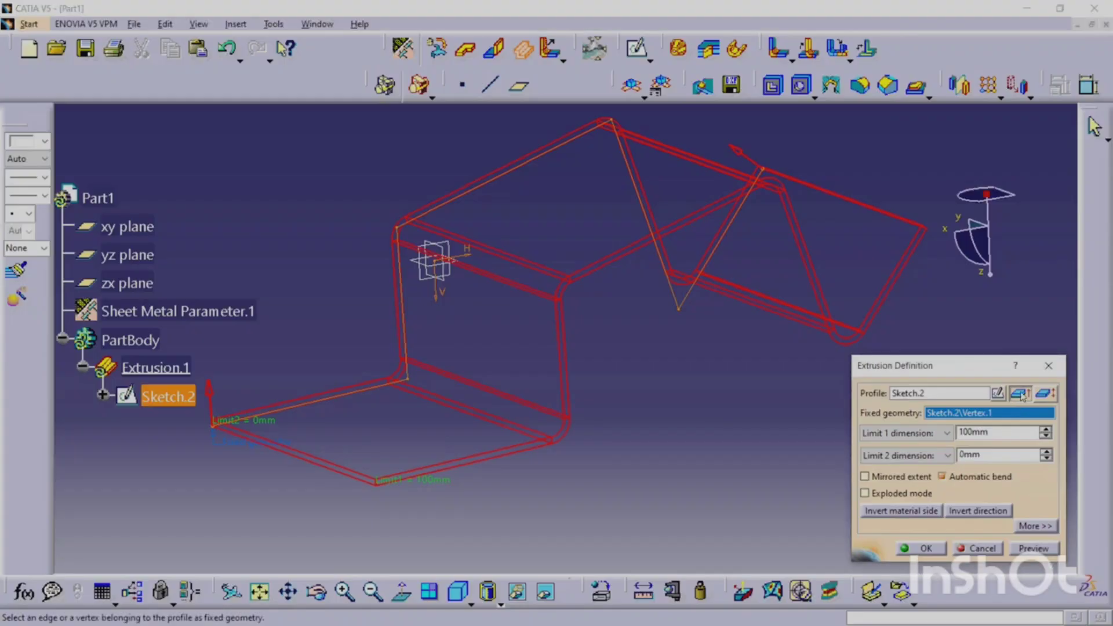
left_click(1052, 395)
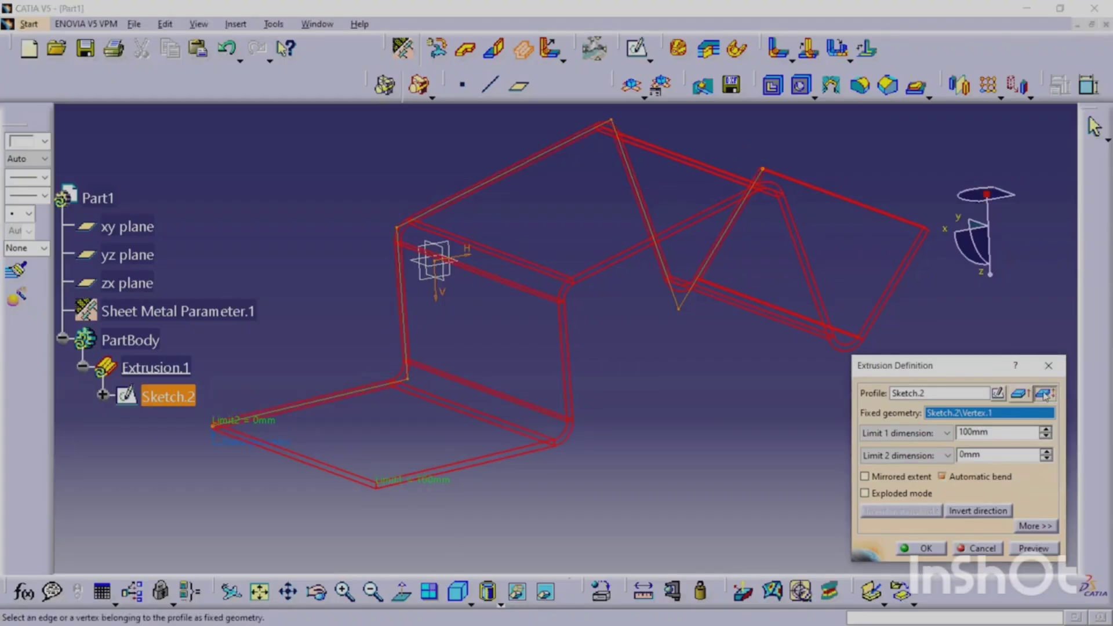
left_click(1020, 394)
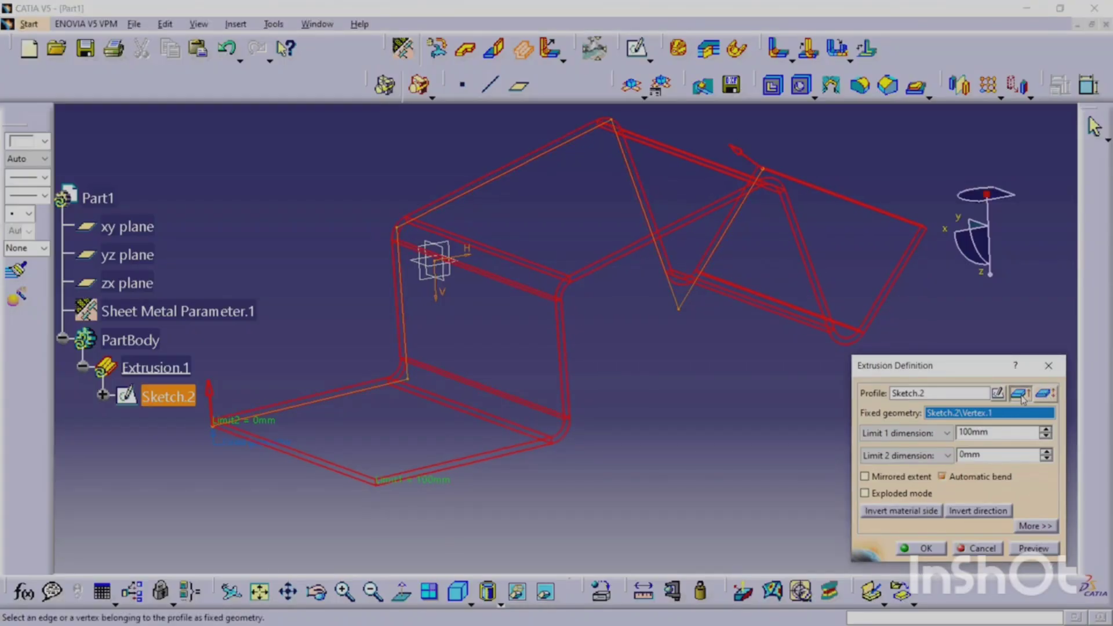
left_click(1053, 396)
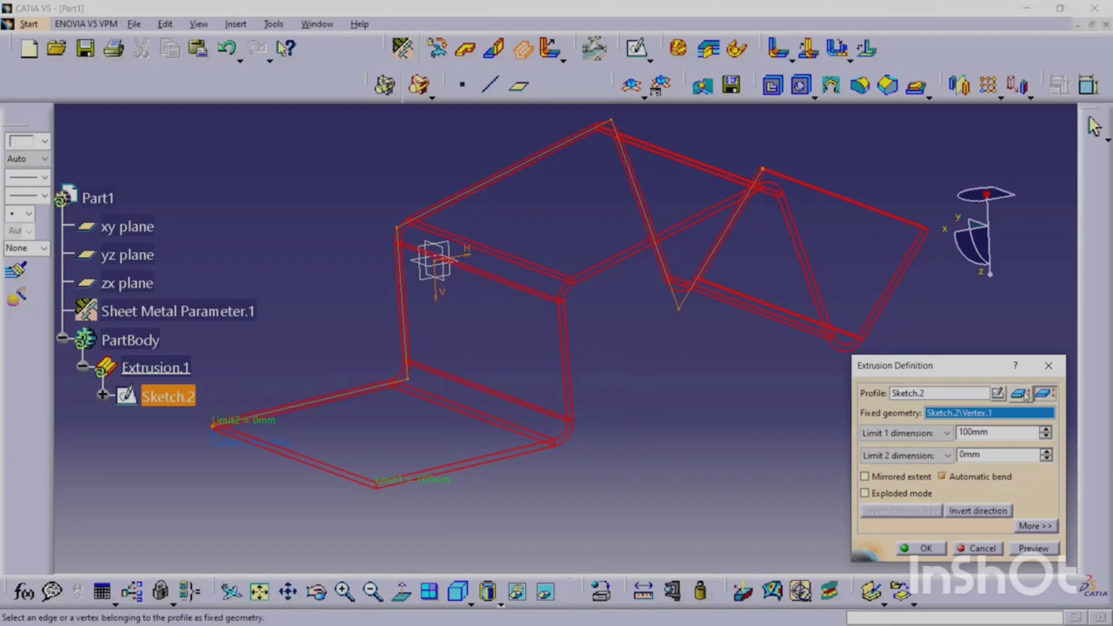
left_click(1024, 395)
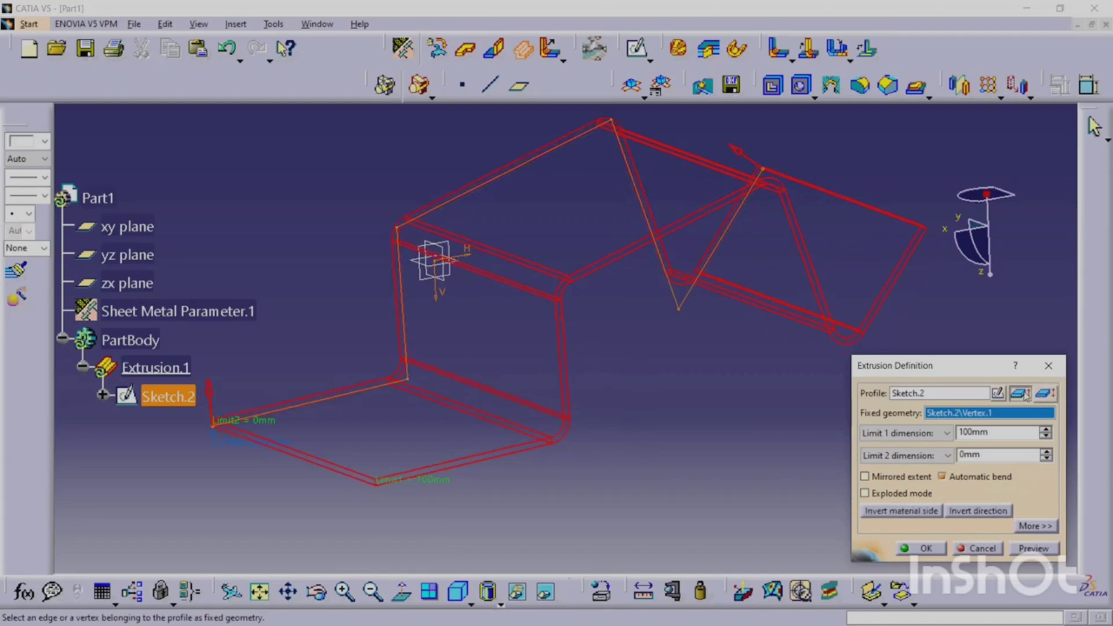
Step: Increase the extrusion's Limit 1 dimension to 132 mm and its Limit 2 dimension to 38 mm
left_click(1046, 429)
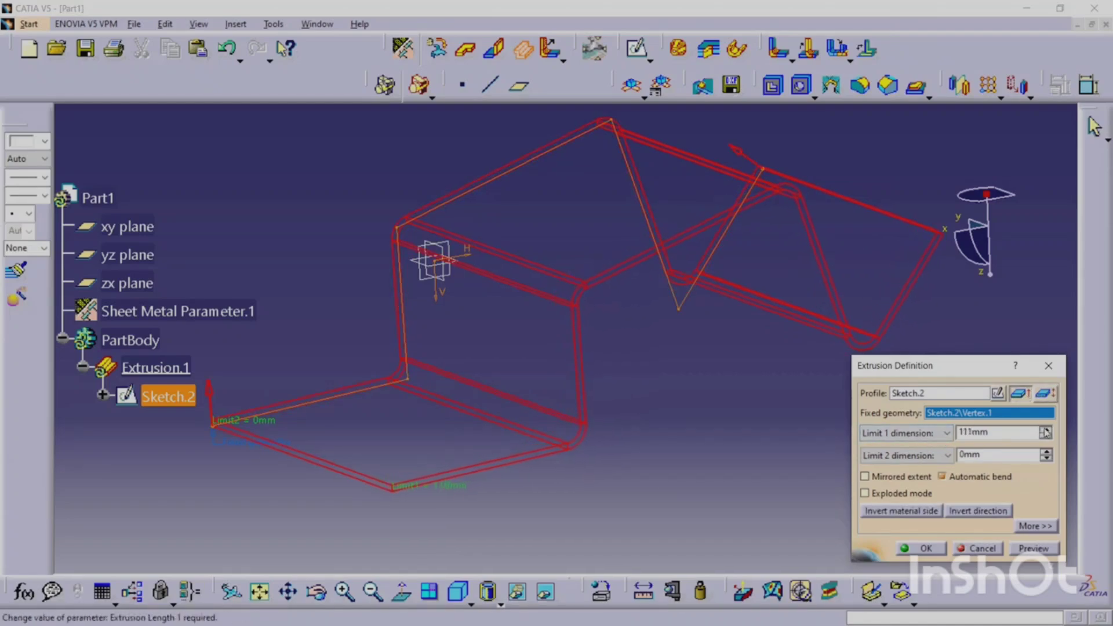
left_click(1046, 431)
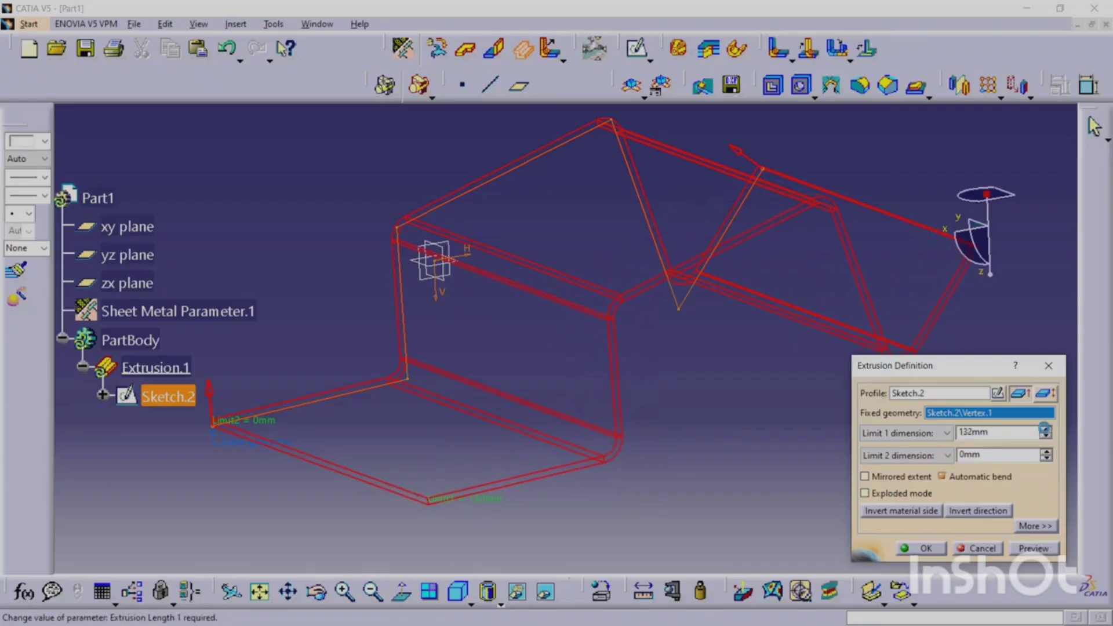
left_click(1046, 454)
left_click(1045, 454)
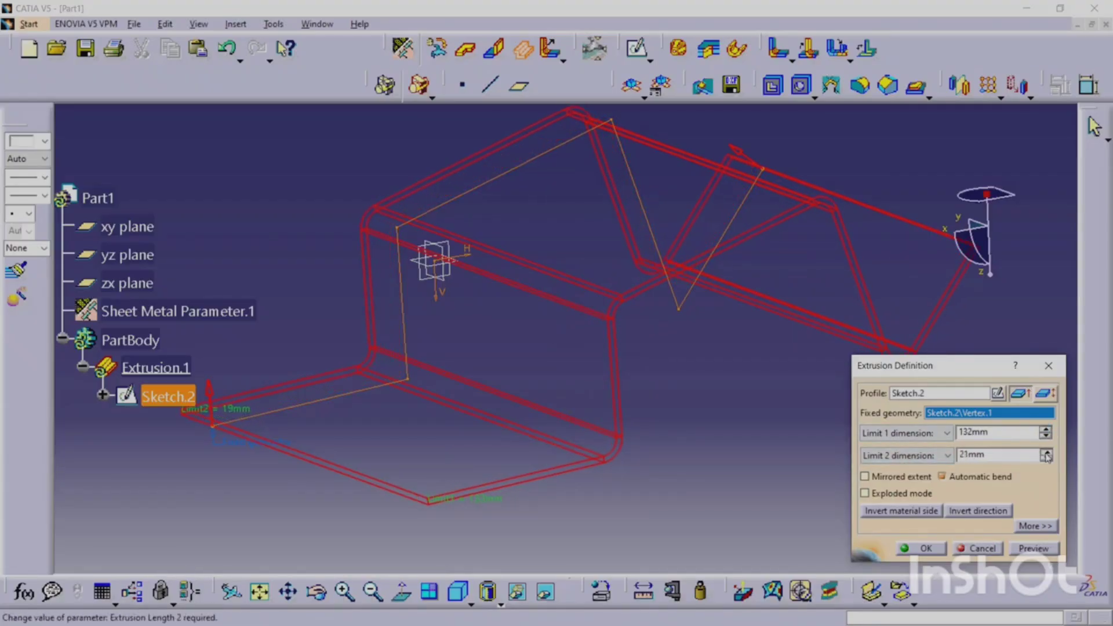
left_click(1046, 455)
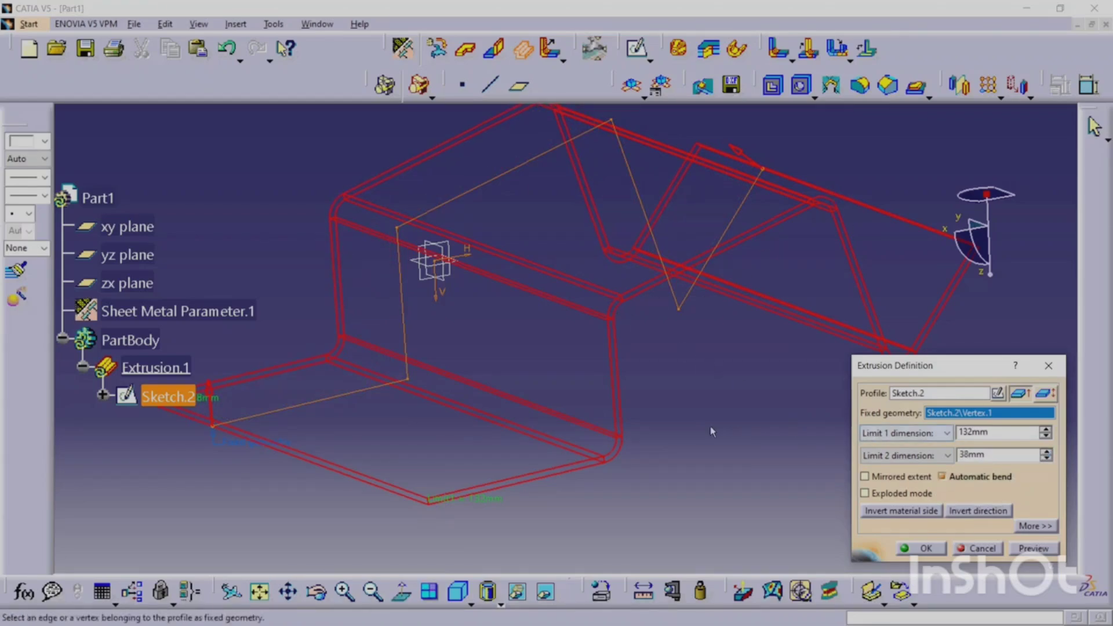
Step: Enable Mirrored extent and Exploded mode for the extrusion
left_click(896, 479)
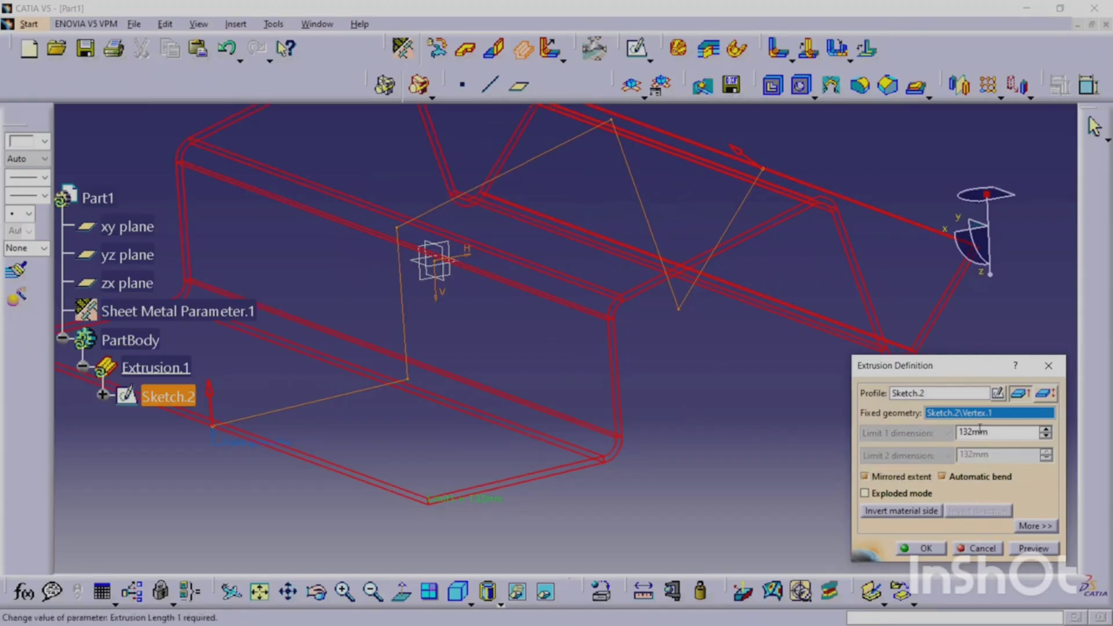
double_click(973, 431)
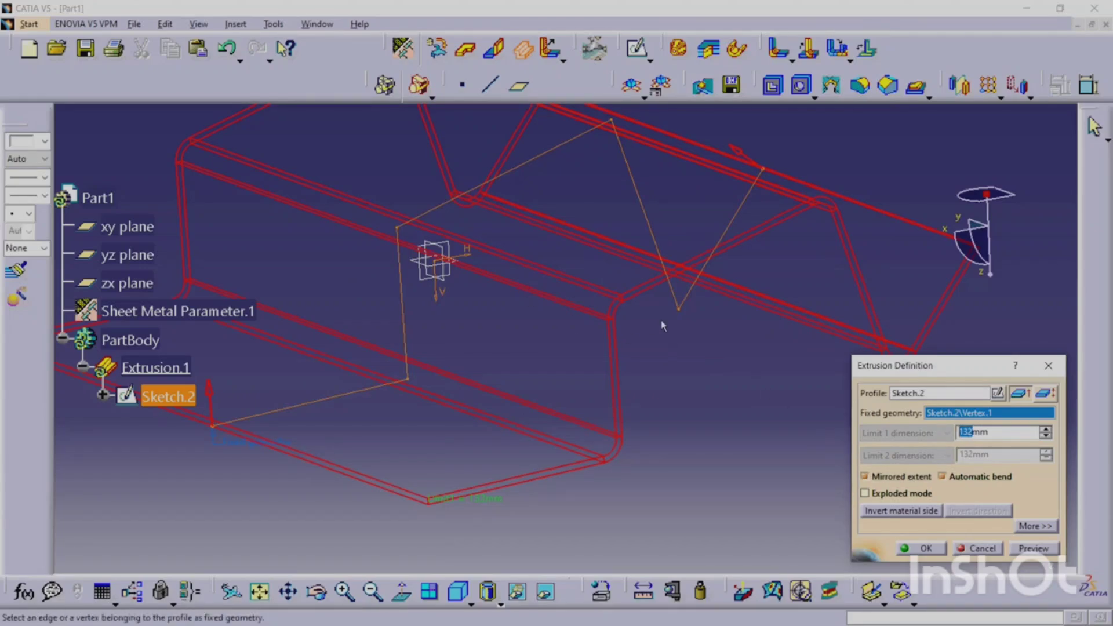
left_click(887, 497)
Step: Invert the extrusion's material side back and forth, comparing both sides from different views and ending on the original side
left_click(914, 514)
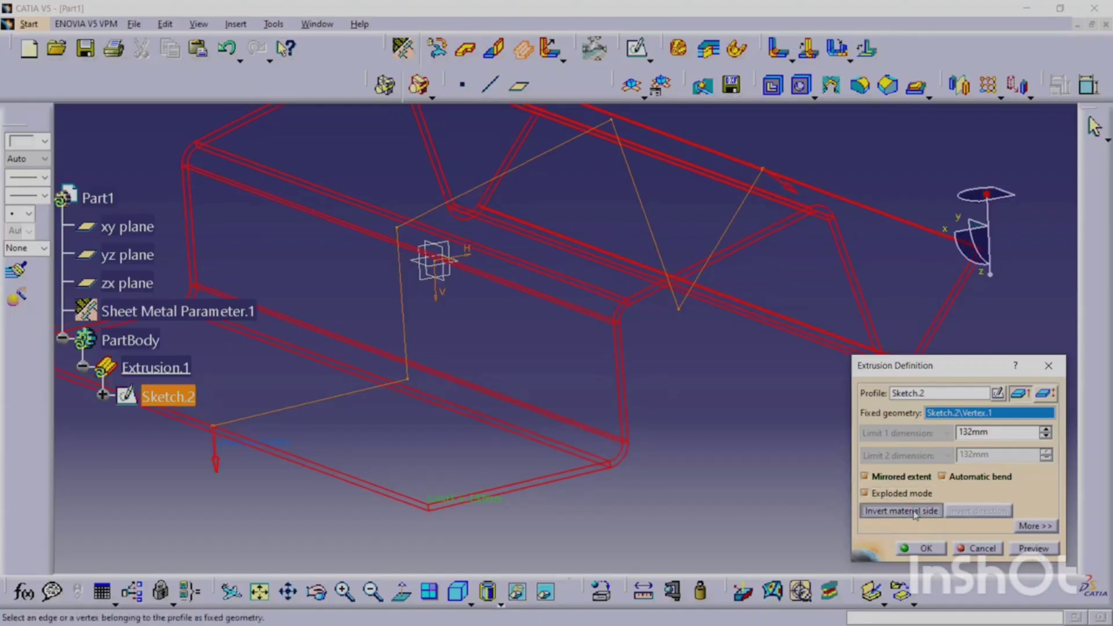
left_click(915, 513)
left_click(915, 513)
left_click(915, 513)
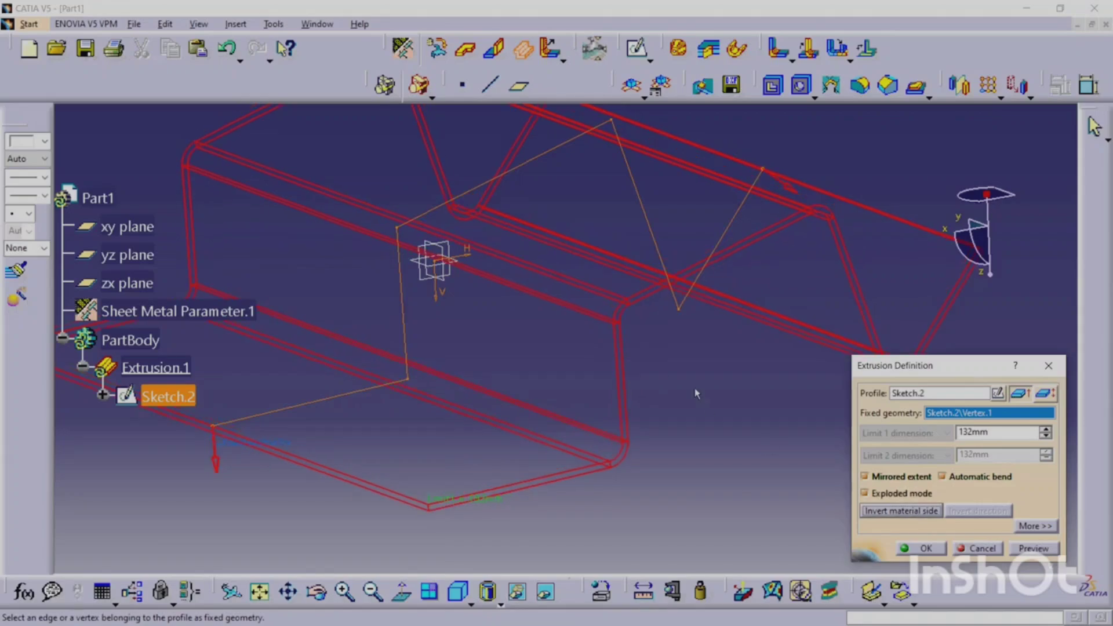
middle_click_drag(609, 324, 545, 221)
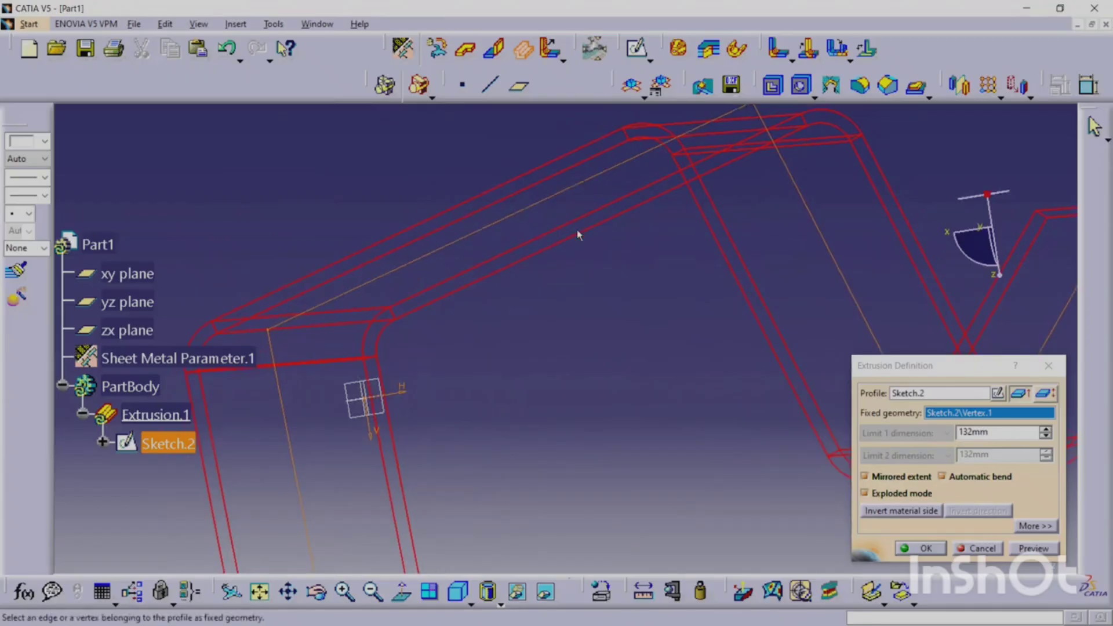
middle_click_drag(600, 384, 617, 367)
middle_click_drag(642, 178, 553, 257)
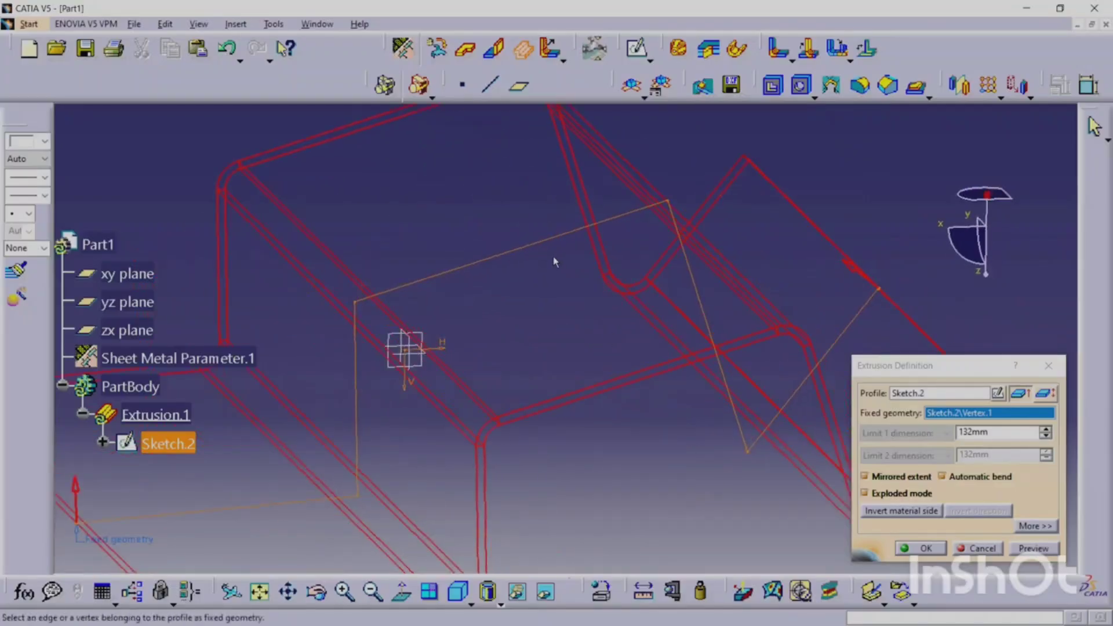
left_click(900, 512)
left_click(900, 511)
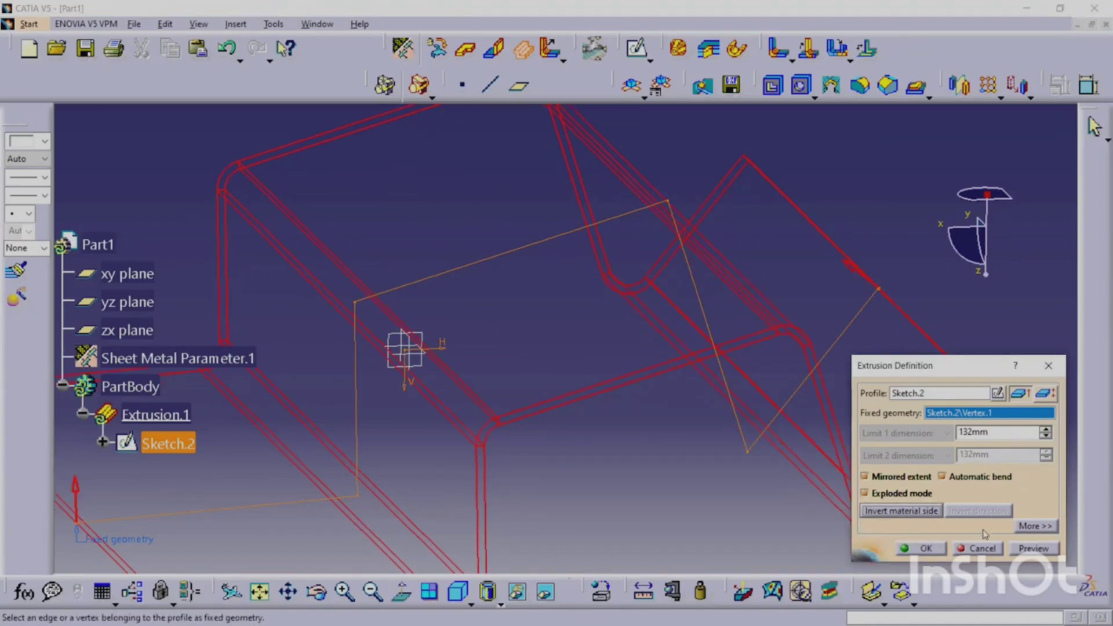
Step: Preview and apply the mirrored extrusion, and examine the separate wall features in the tree
left_click(1035, 549)
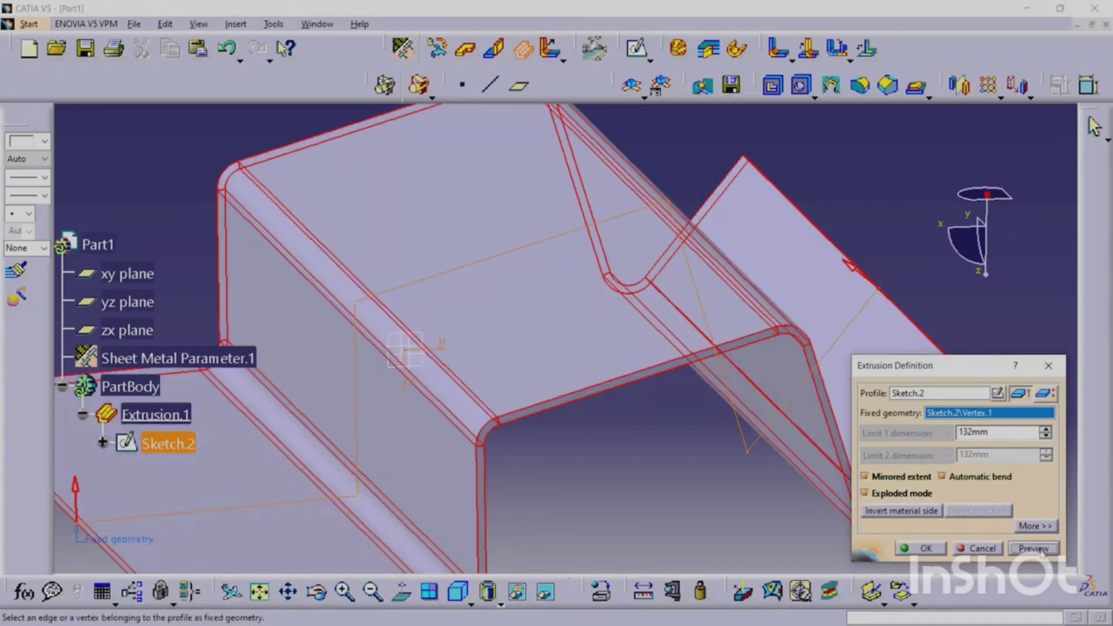
left_click(926, 548)
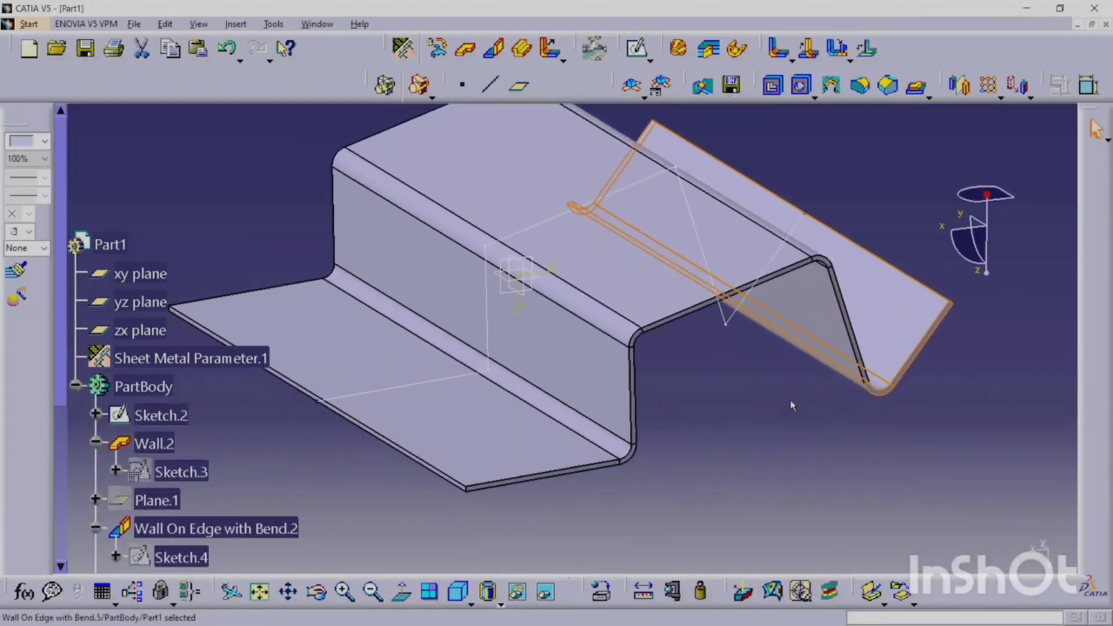
scroll(788, 400, "down", 3)
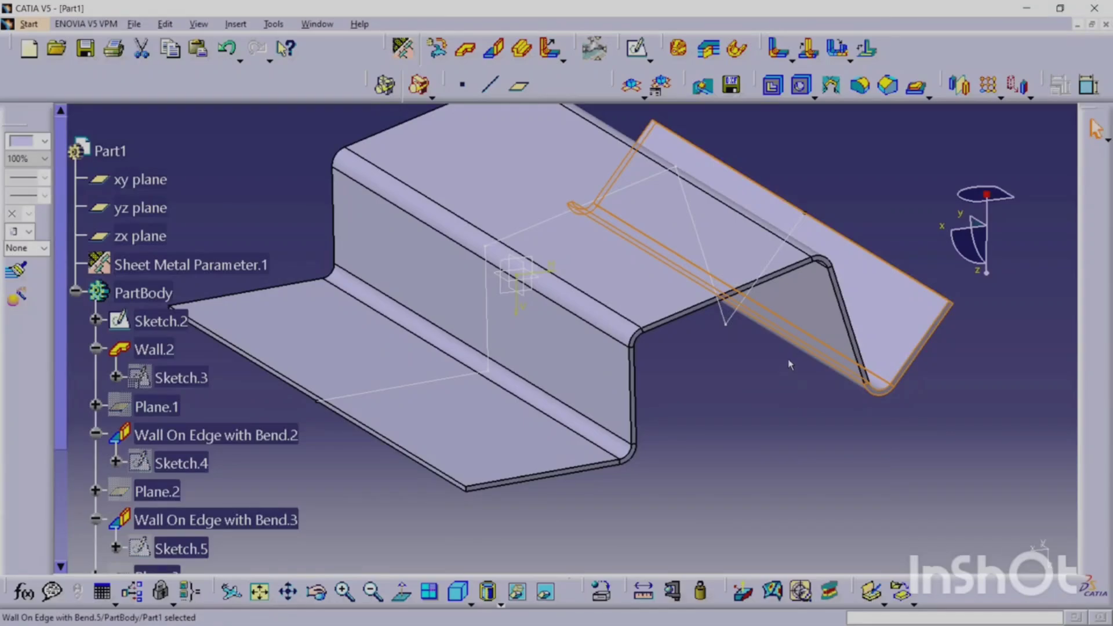